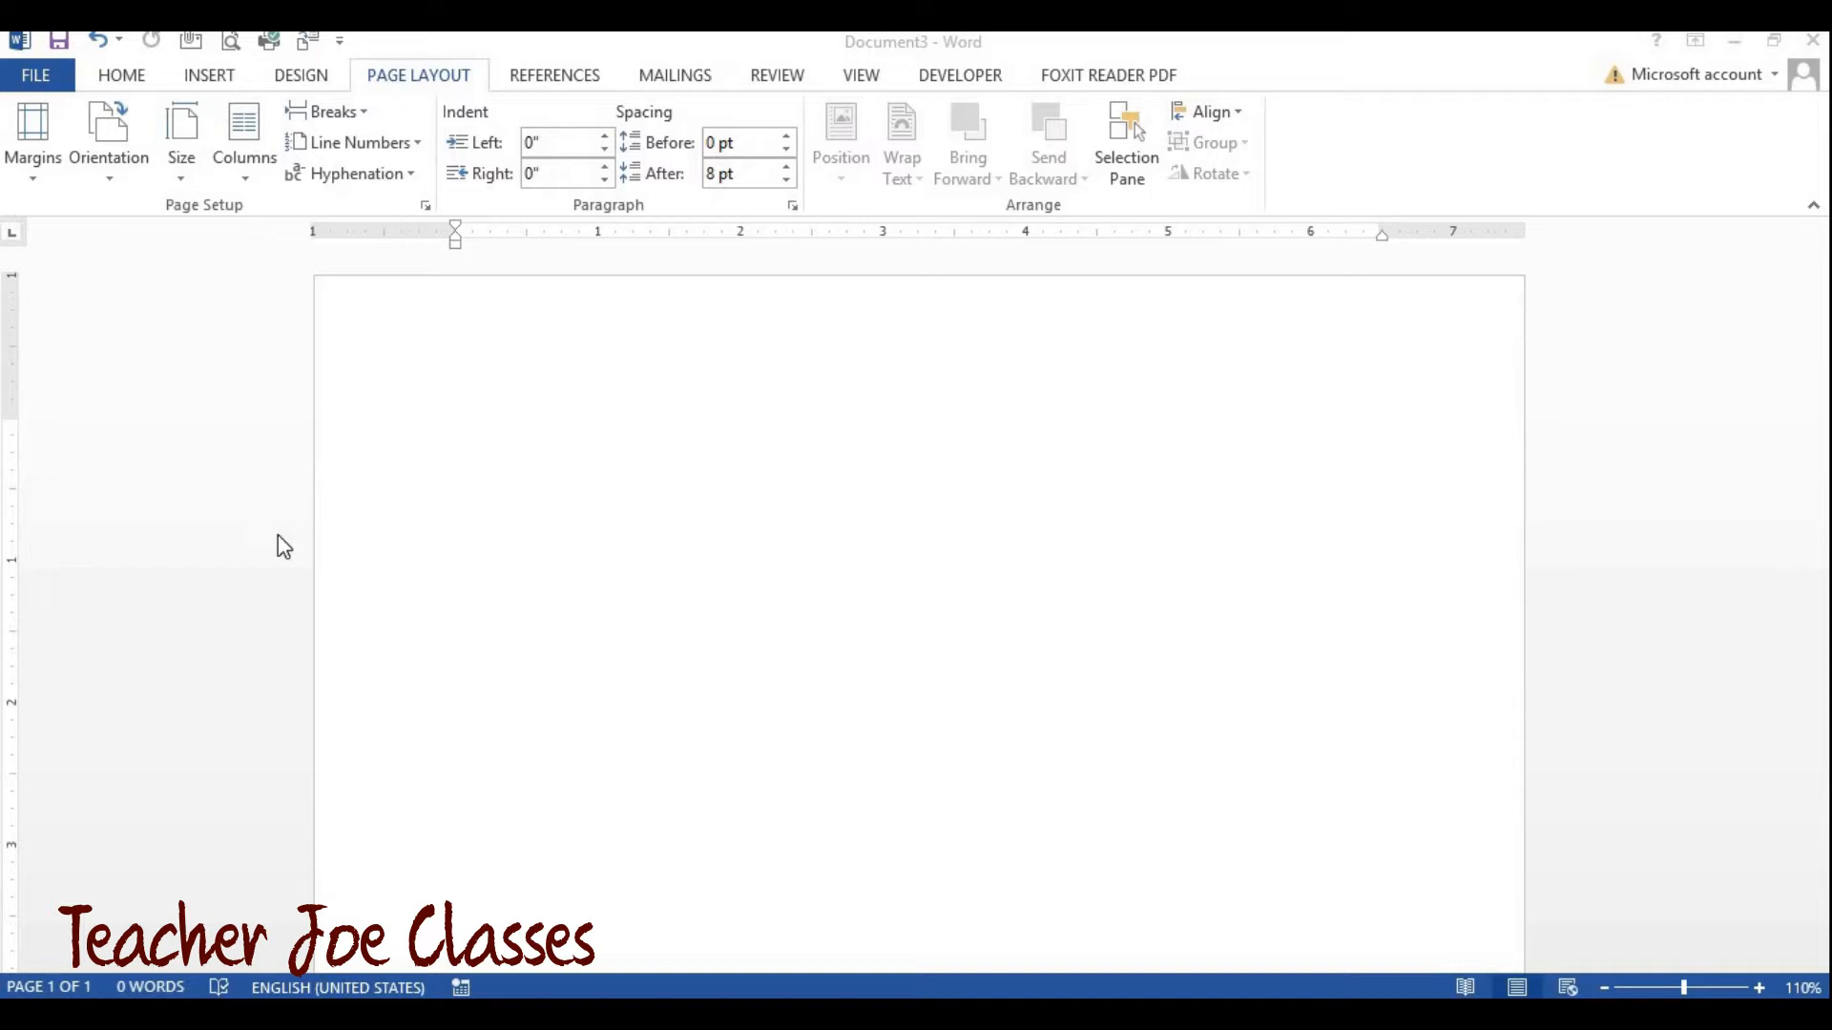
Step: Fill the blank document with sample text using the formula =rand(15,6)
{"action": "left_click", "coordinate": [149, 86]}
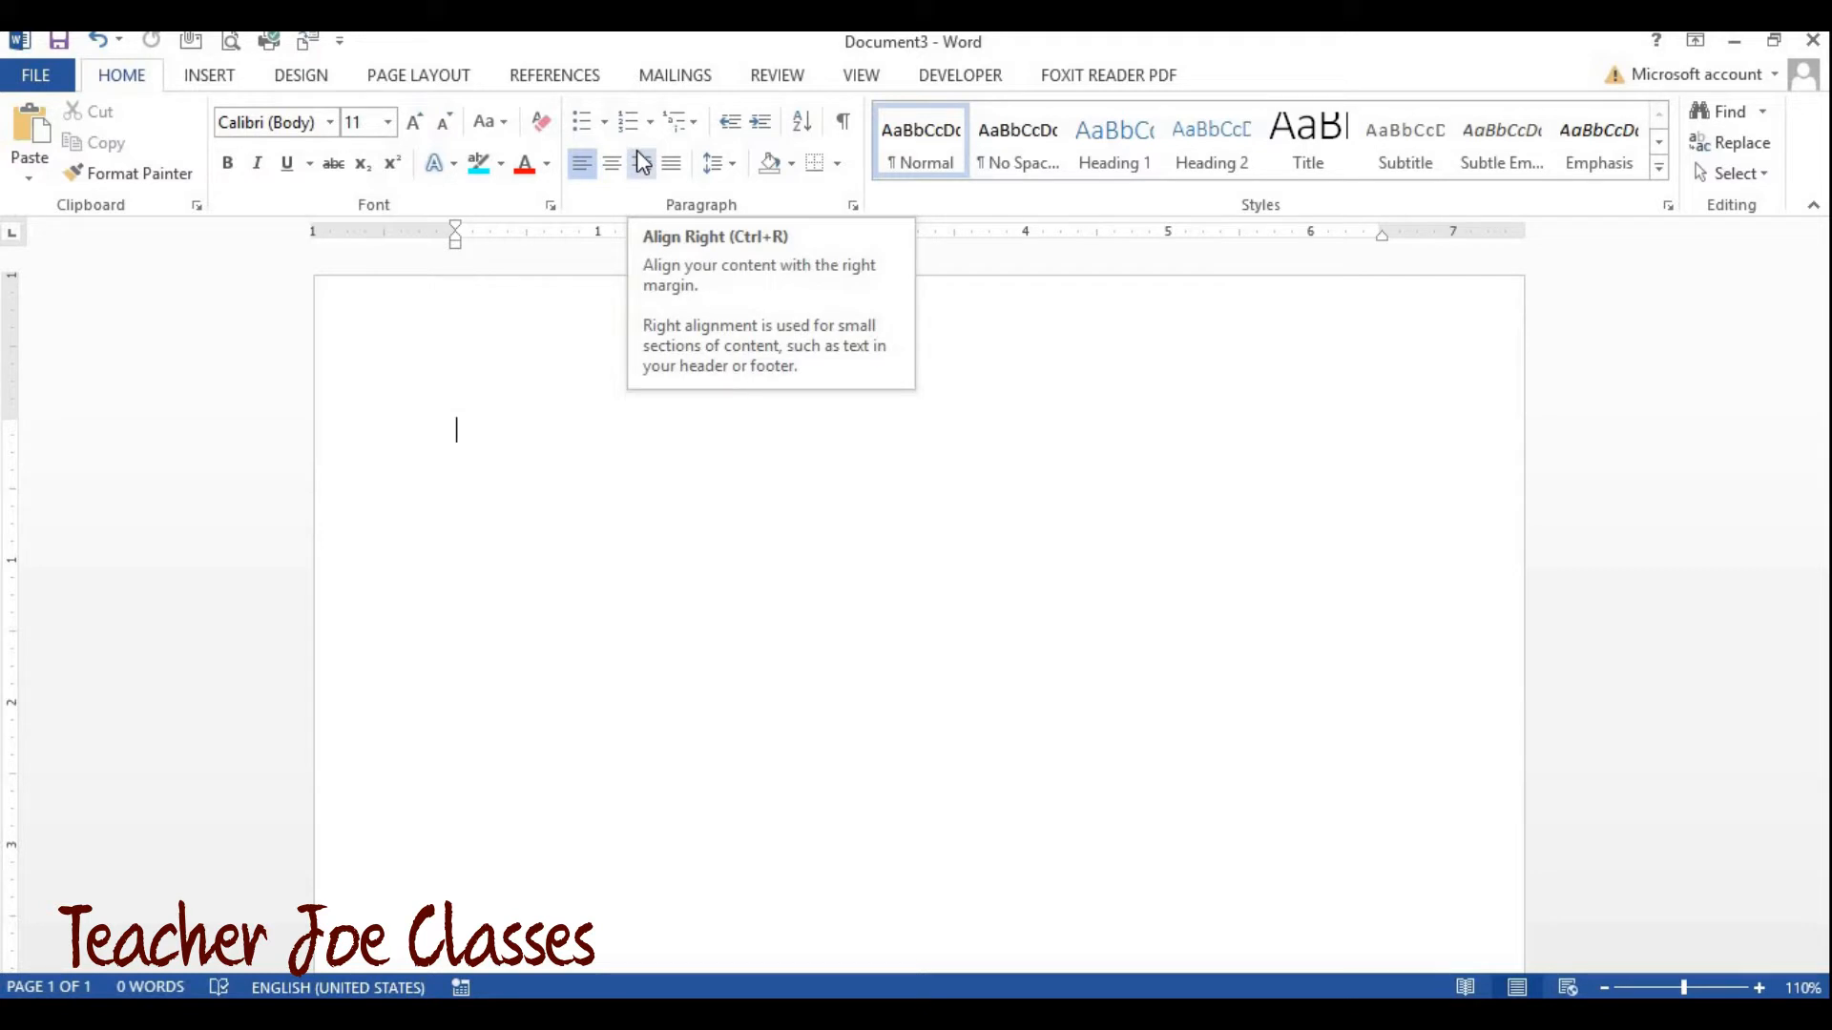
{"action": "left_click", "coordinate": [416, 76]}
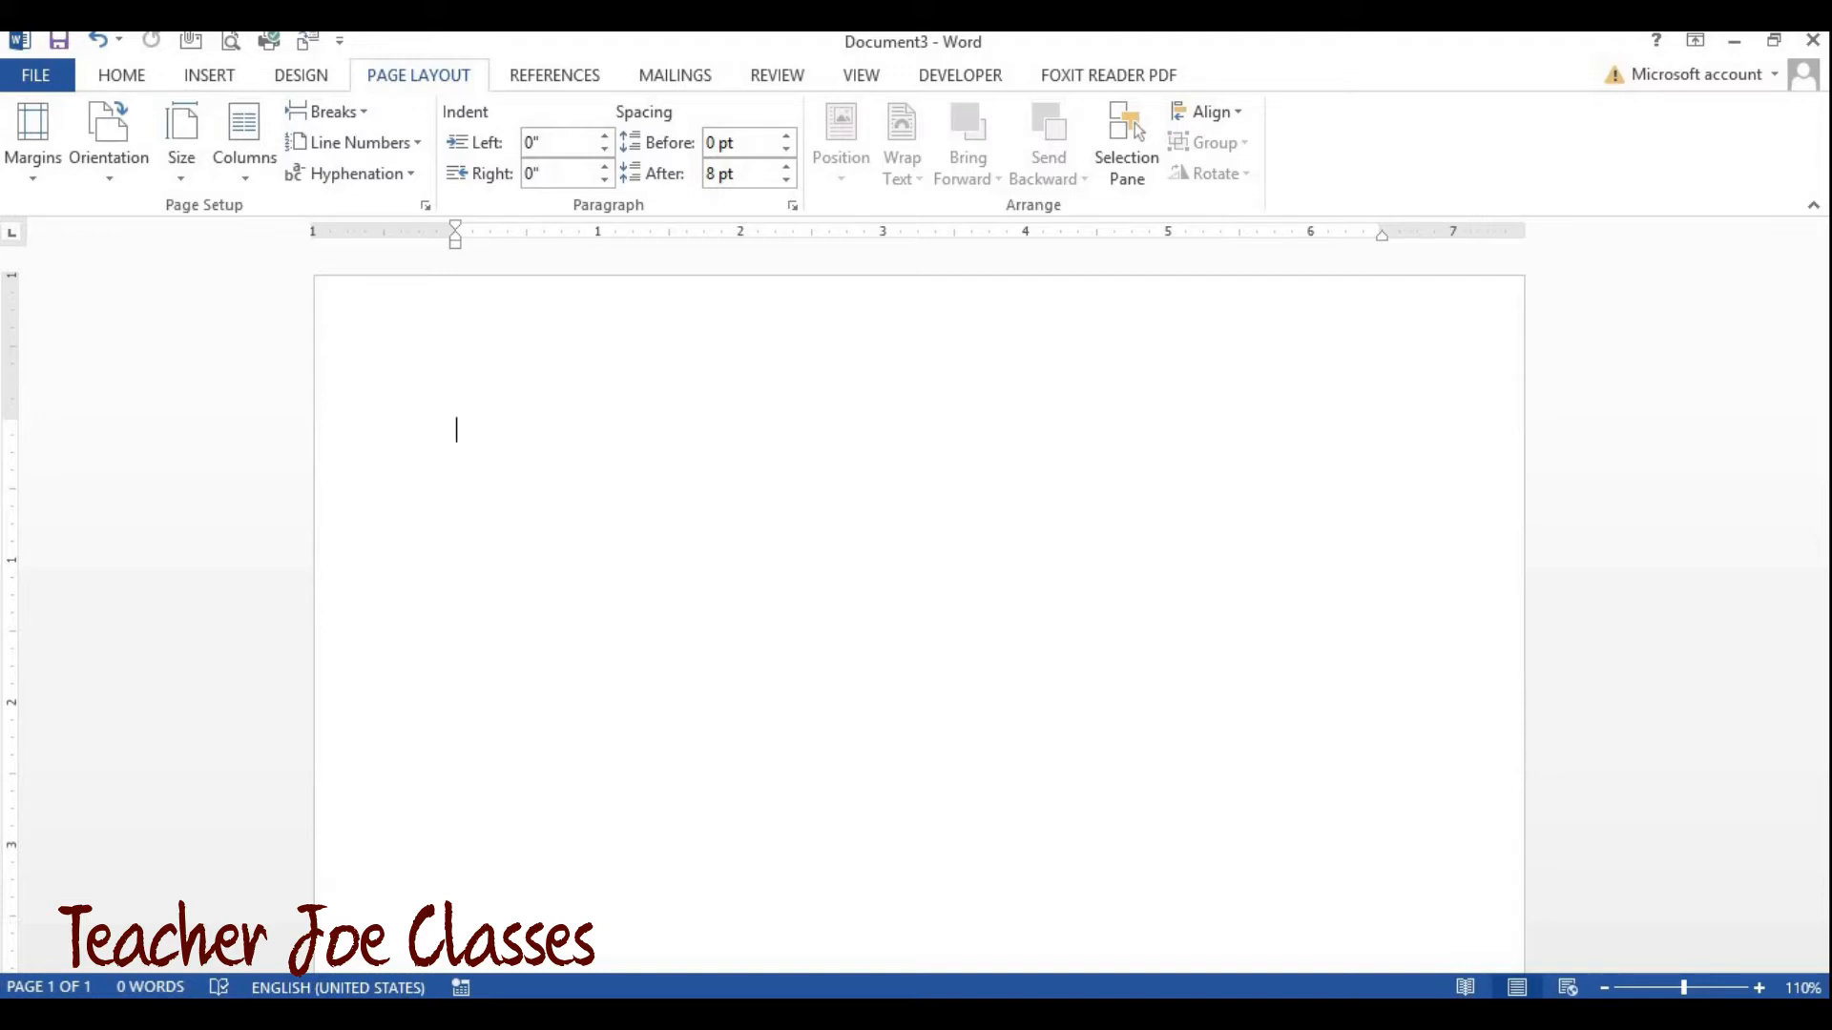
{"action": "type", "text": "="}
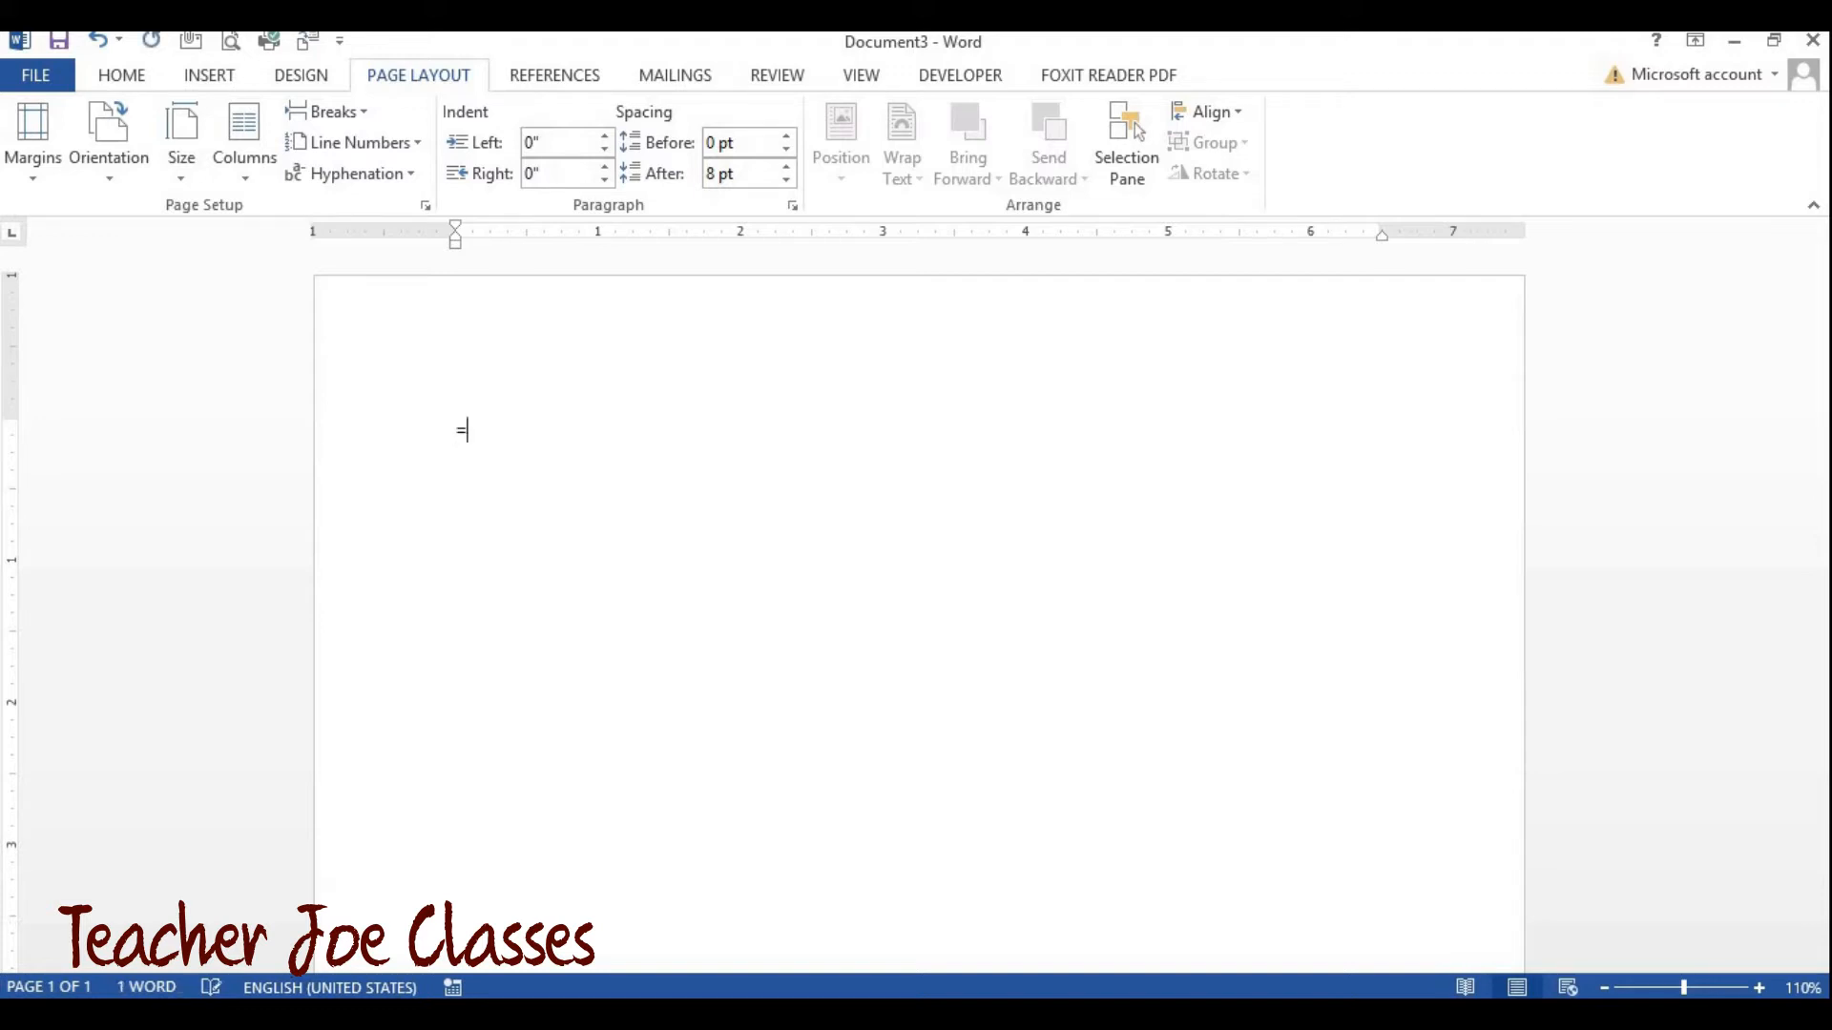
{"action": "type", "text": "rand(15,6"}
{"action": "type", "text": ")"}
{"action": "key", "text": "Return"}
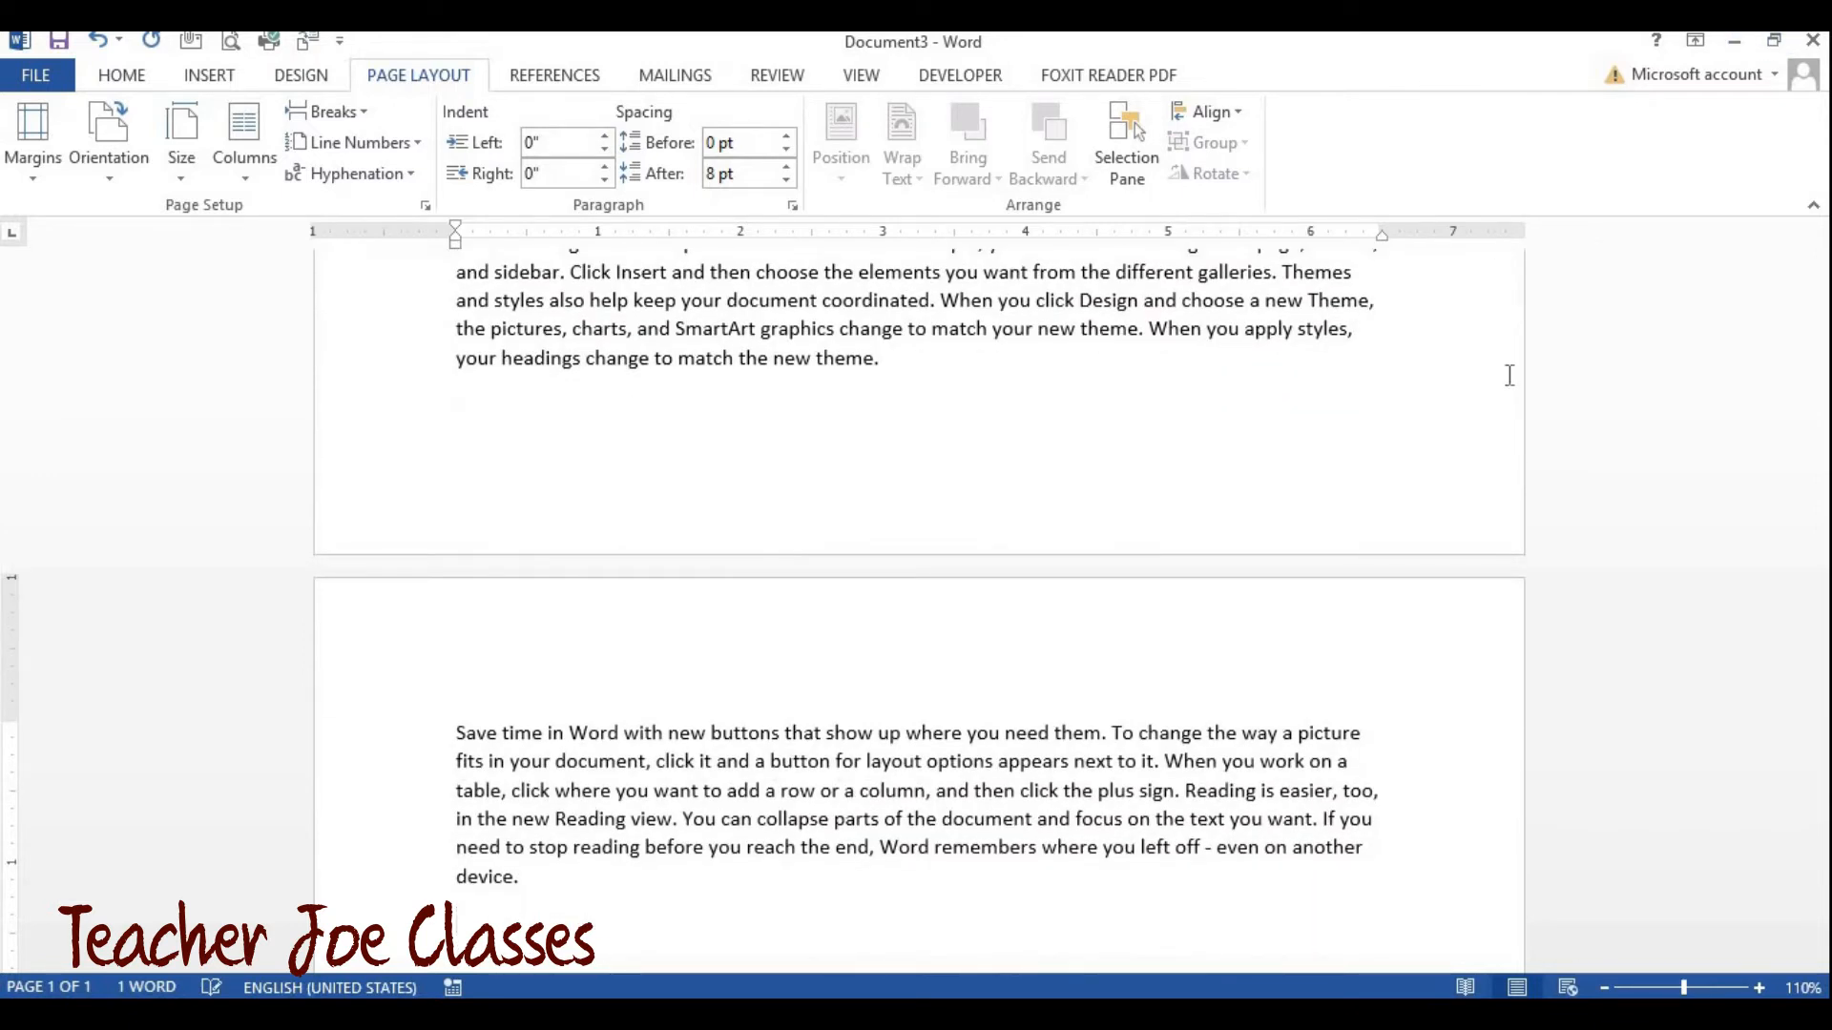
Step: Set the second and third paragraphs, from "Themes and styles" through "best fits your document", in two columns
{"action": "left_click_drag", "start_coordinate": [1824, 713], "coordinate": [1823, 297]}
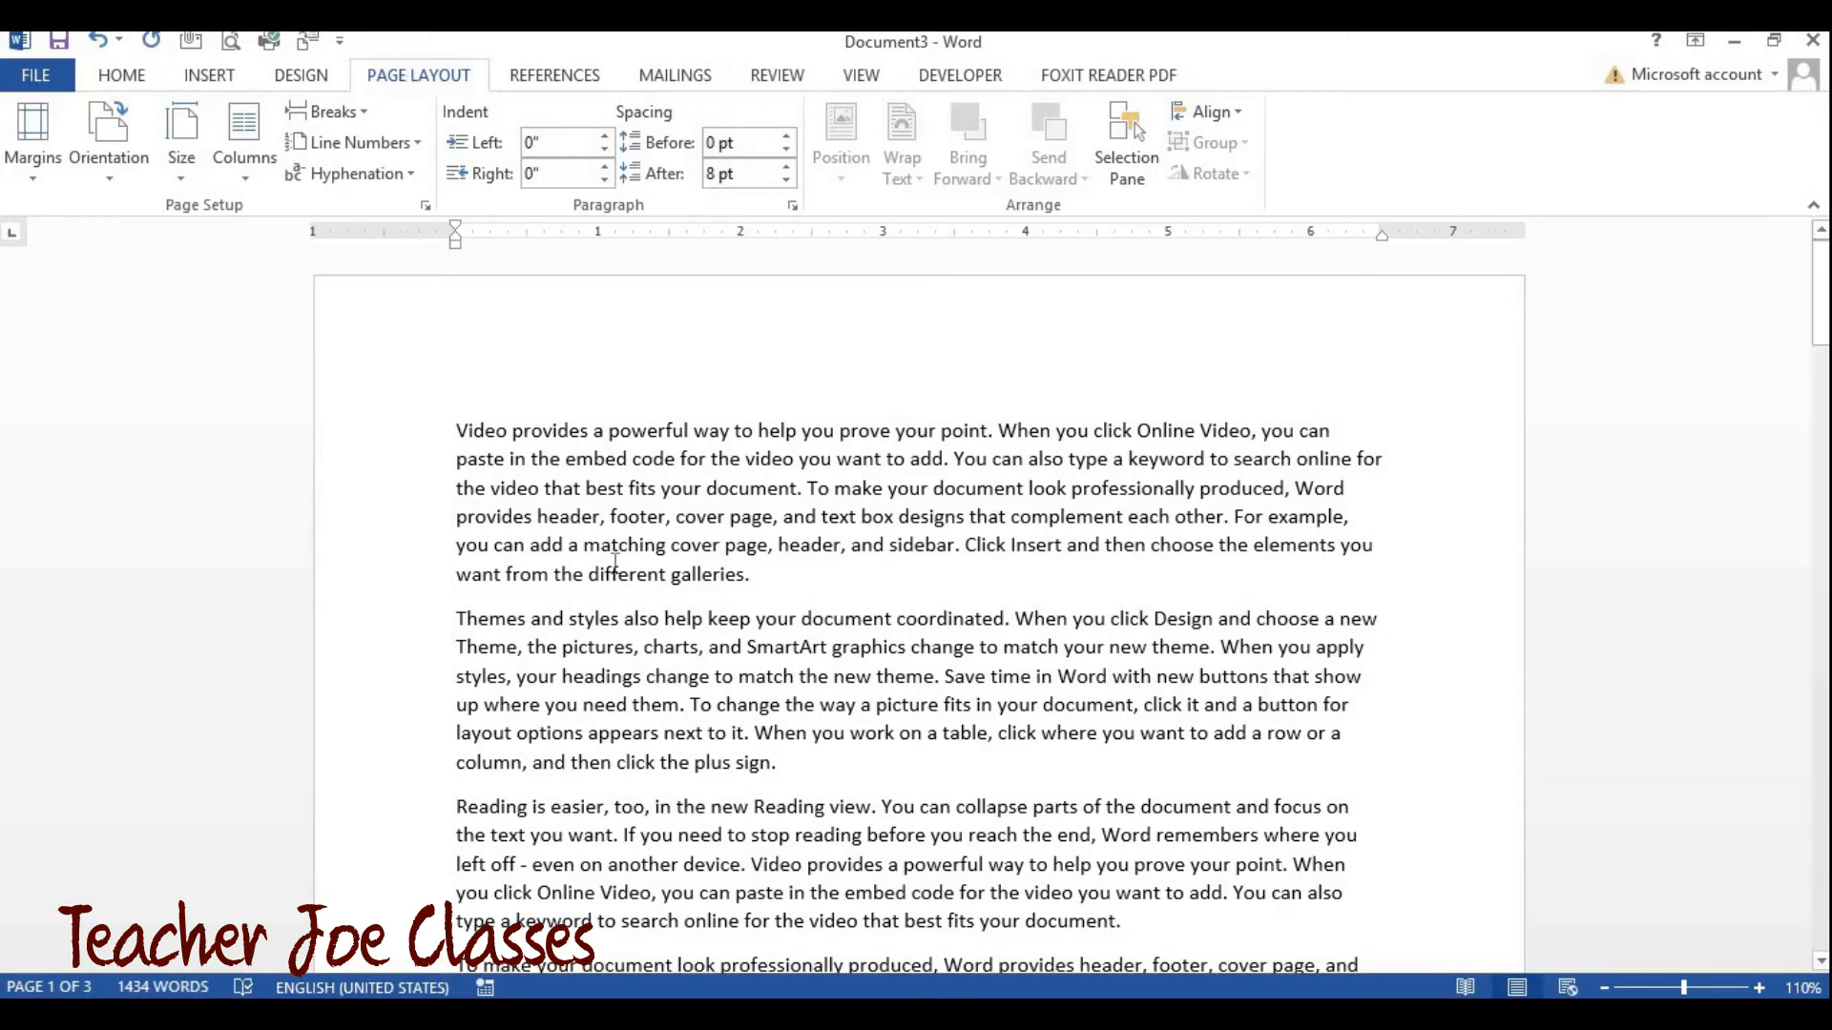
{"action": "left_click_drag", "start_coordinate": [1821, 282], "coordinate": [1822, 298]}
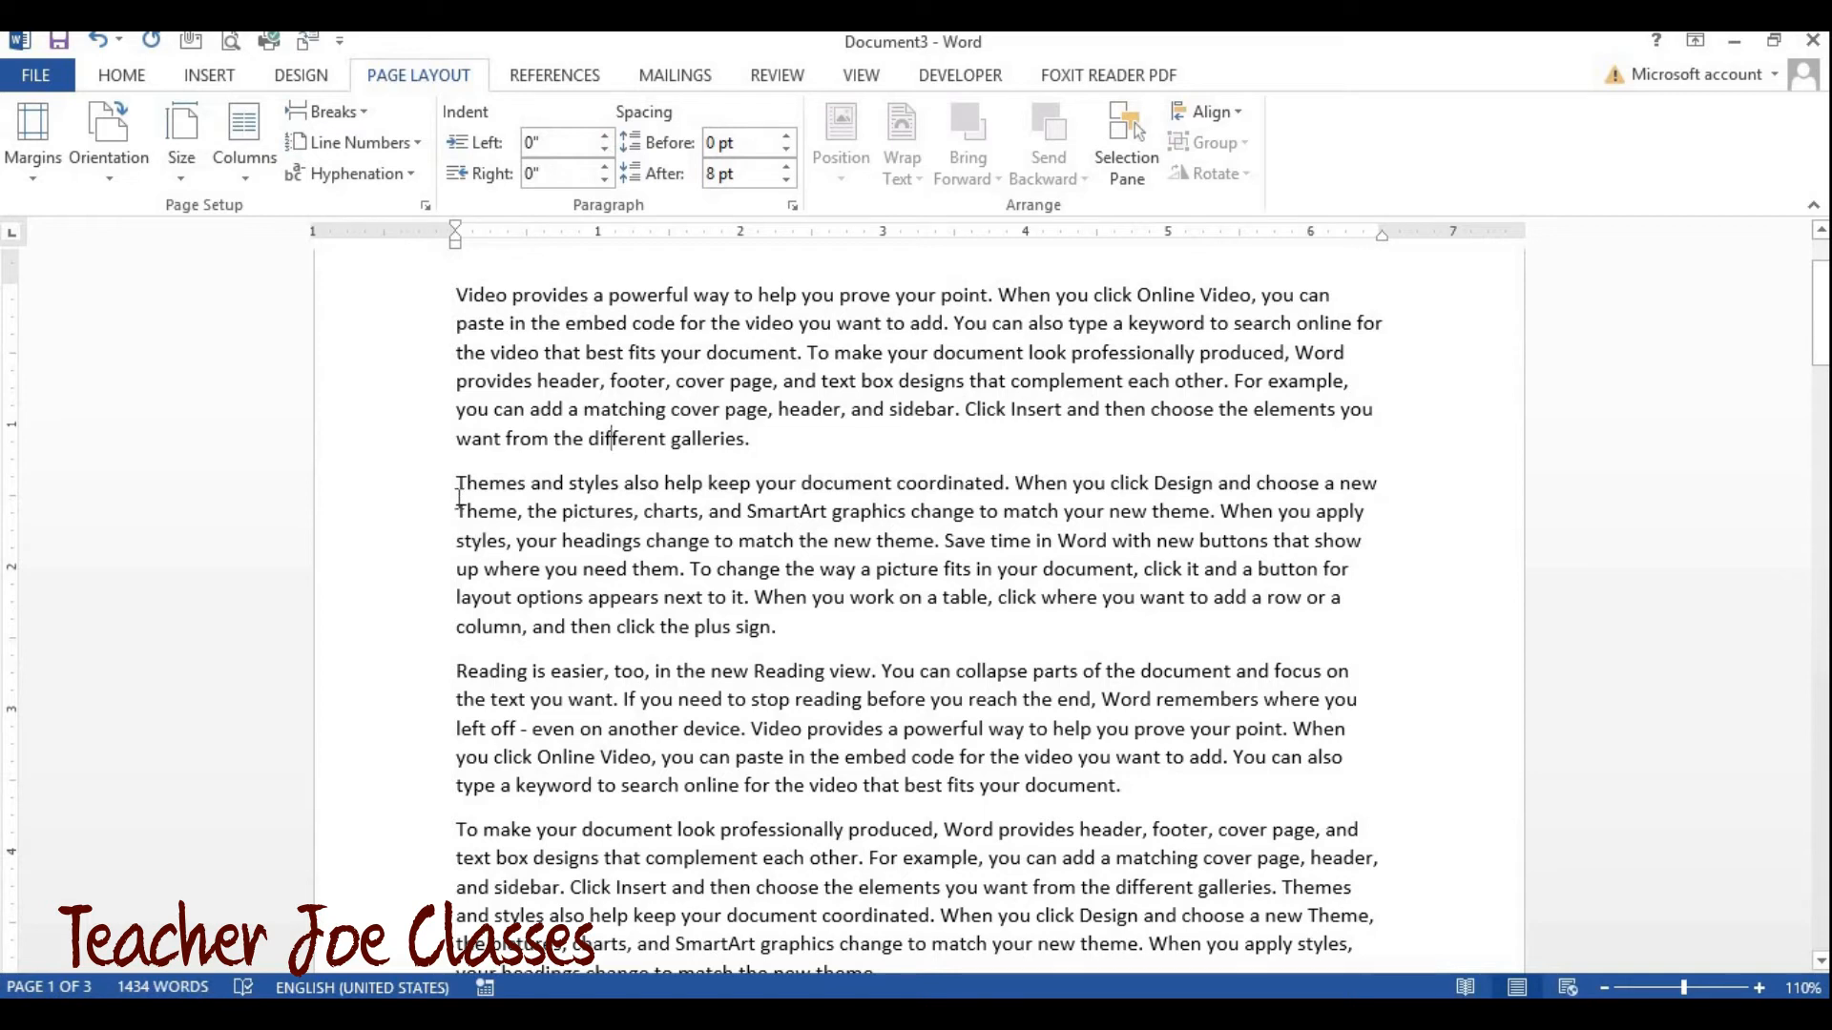
{"action": "left_click_drag", "start_coordinate": [458, 486], "coordinate": [1131, 776]}
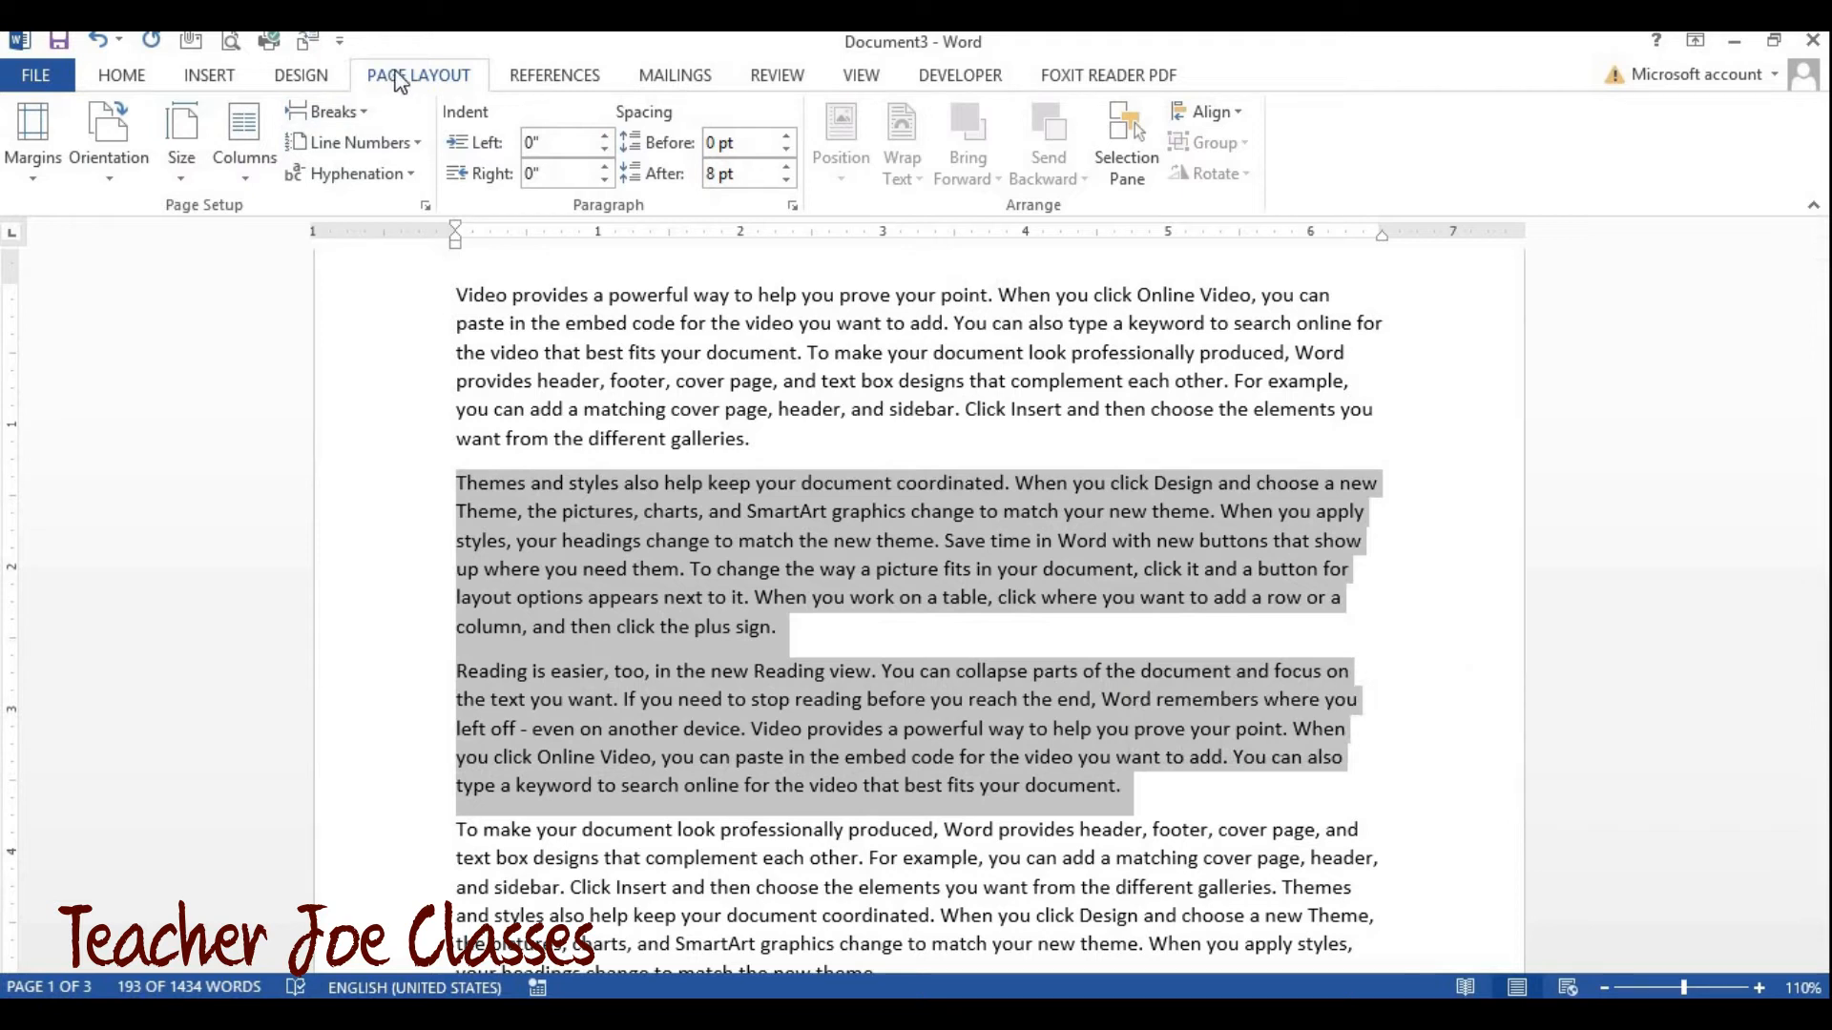
{"action": "left_click", "coordinate": [247, 172]}
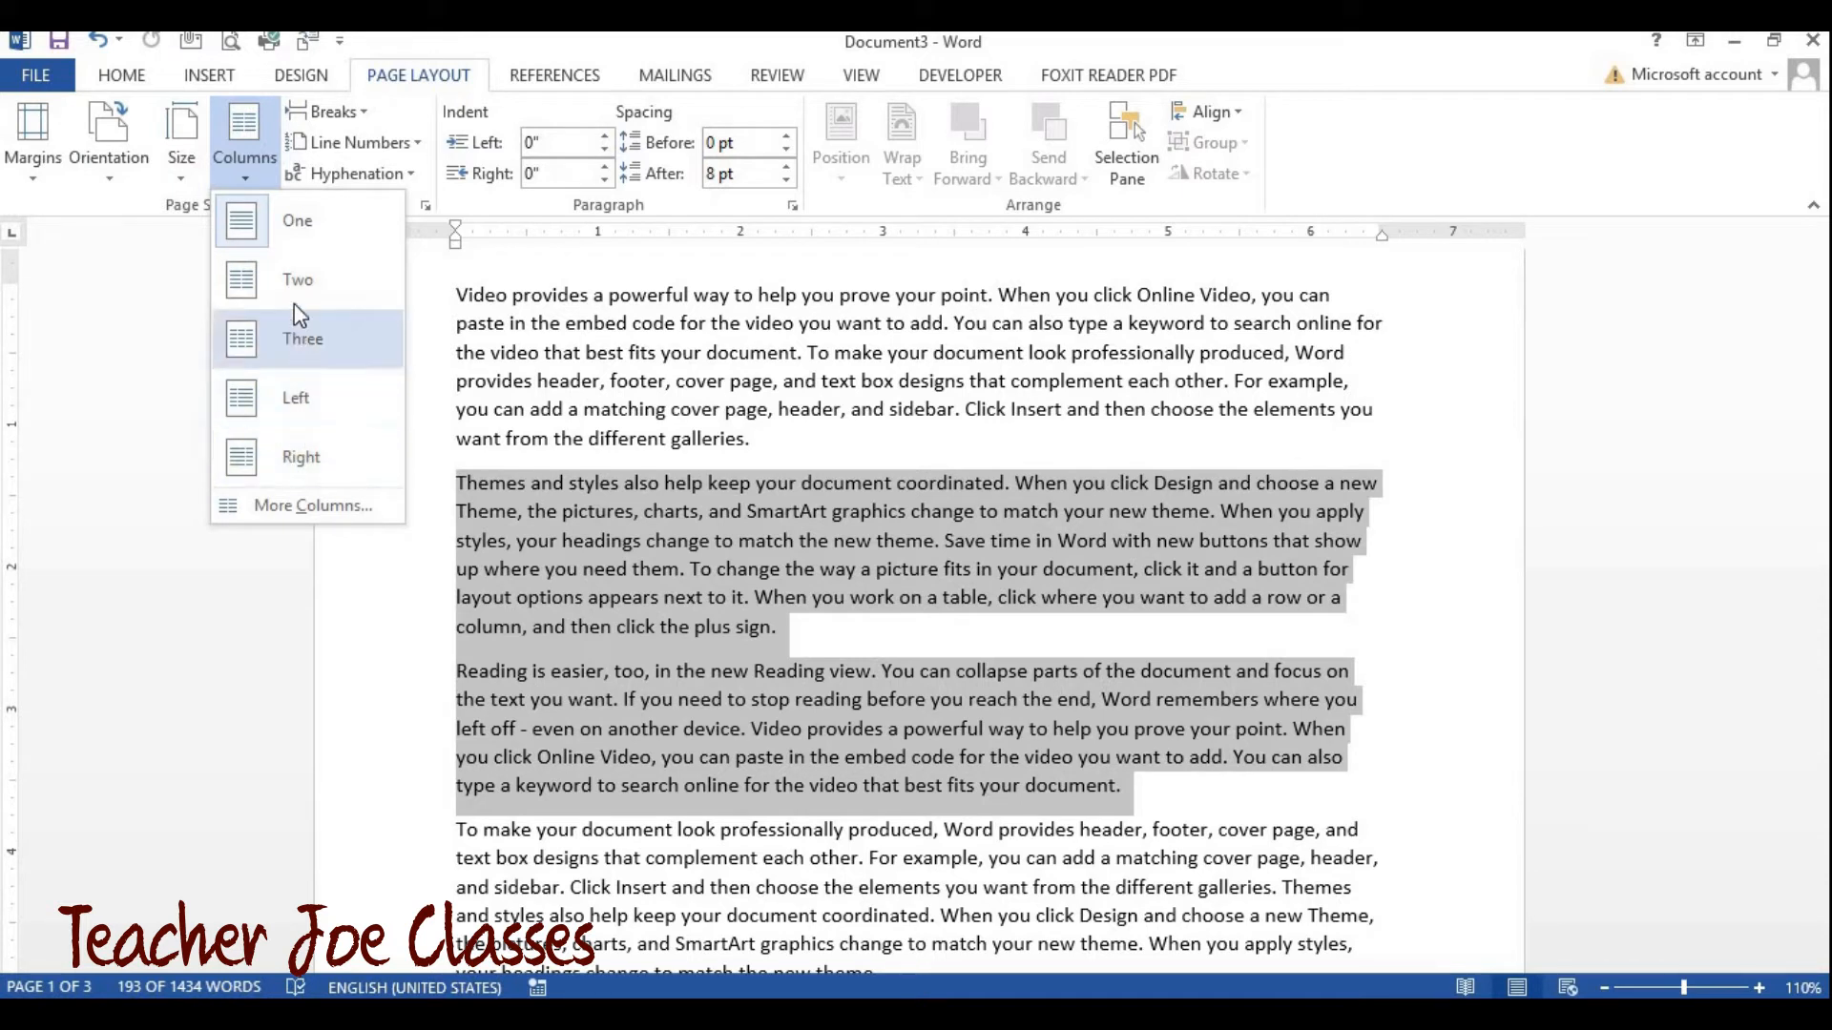
{"action": "left_click", "coordinate": [296, 279]}
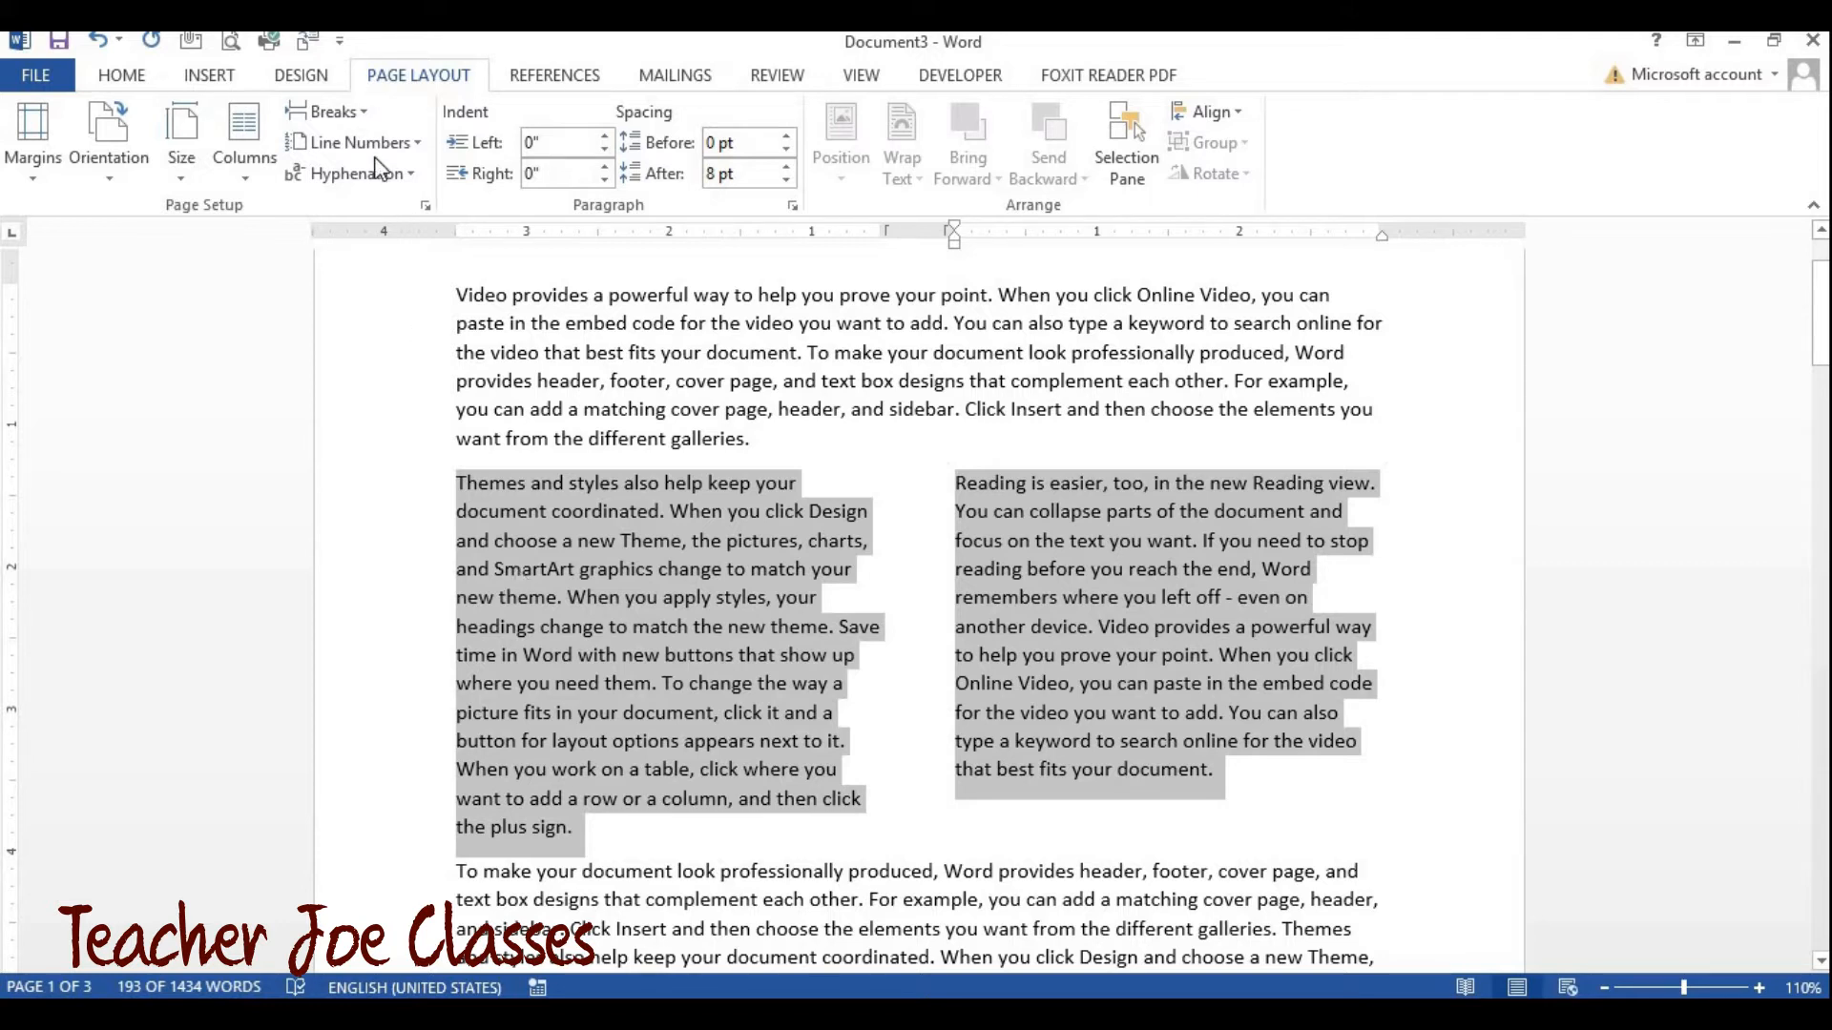
Step: Try left, centered and right alignment on the selected two-column text and leave it justified
{"action": "left_click", "coordinate": [121, 75]}
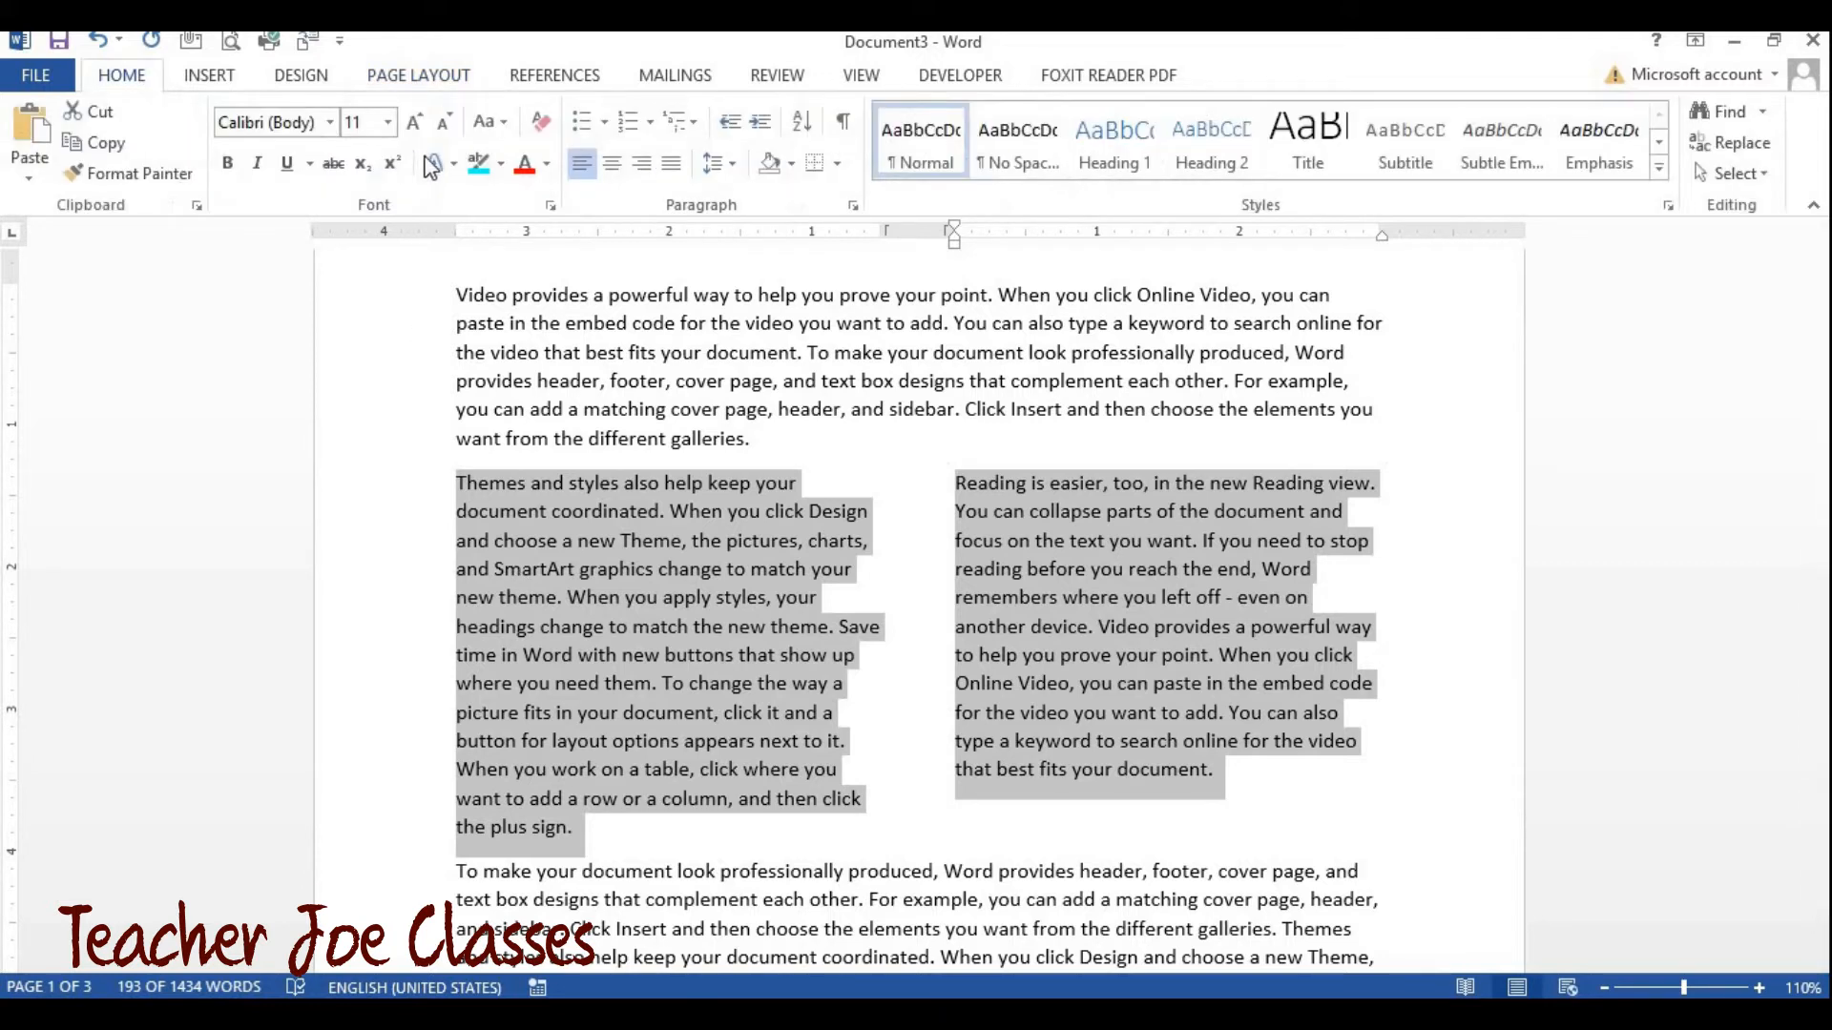
{"action": "left_click", "coordinate": [672, 164]}
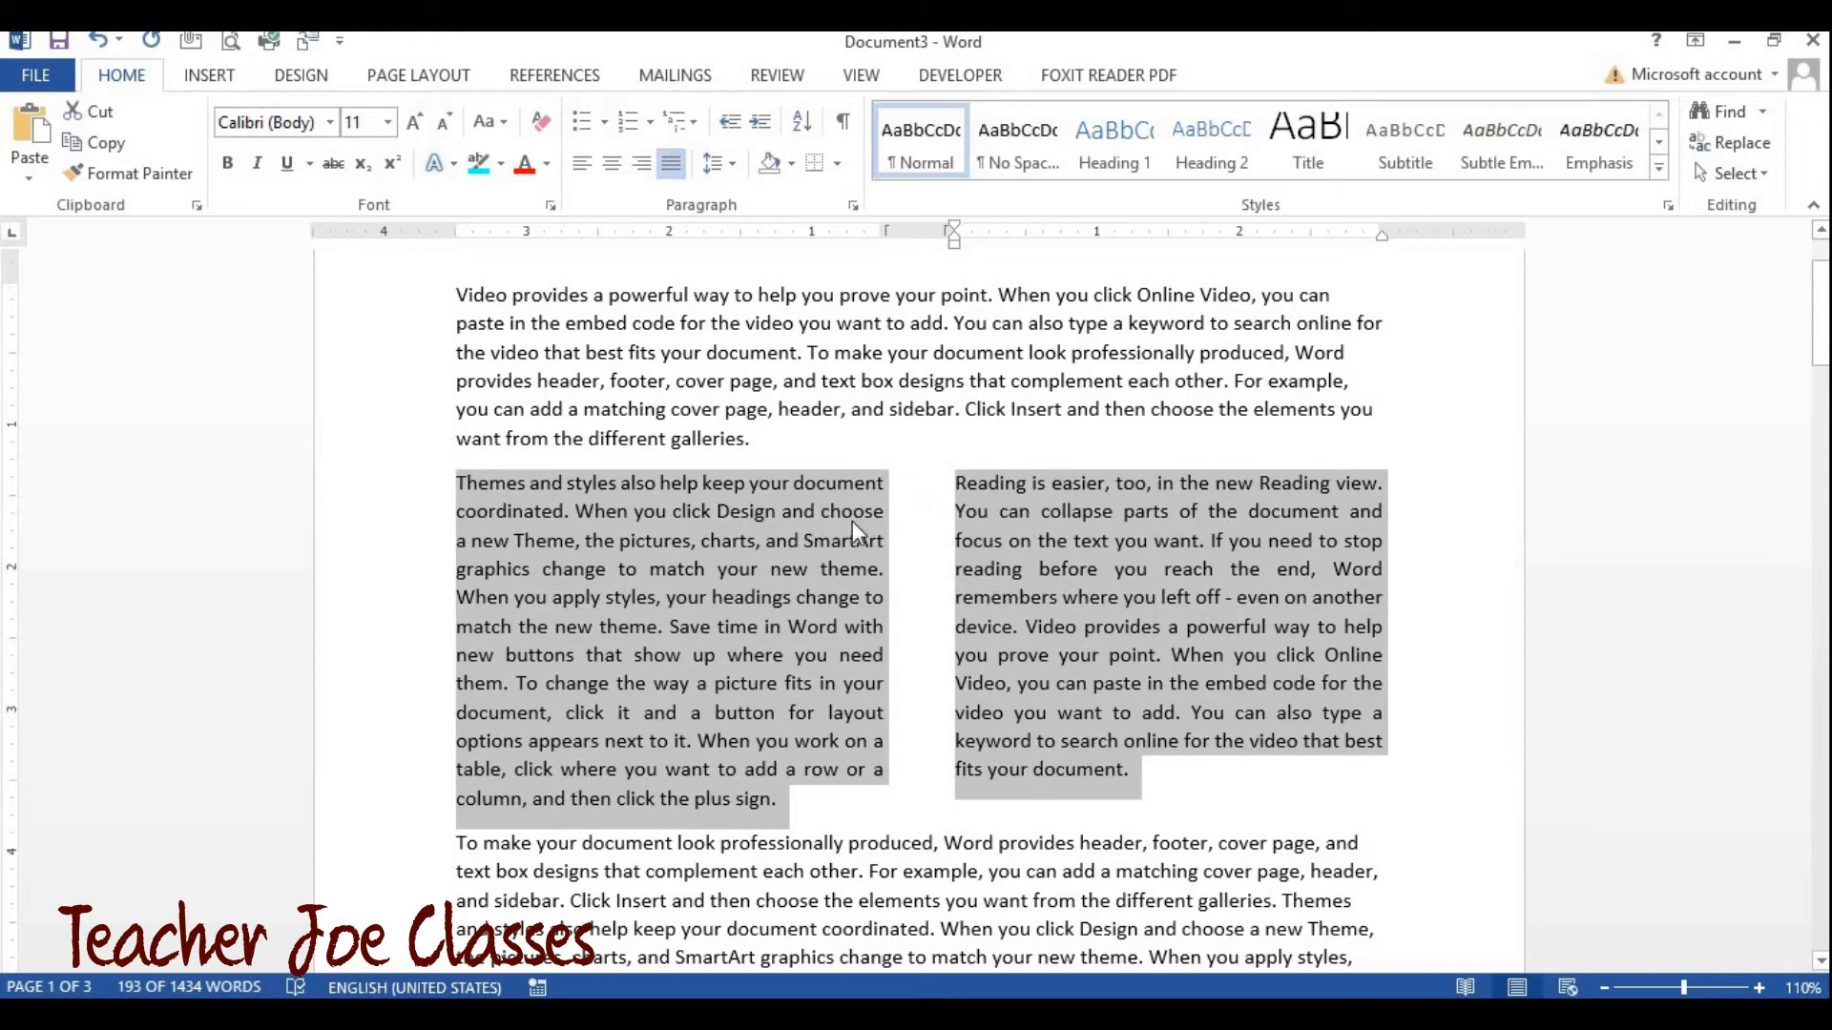
{"action": "left_click", "coordinate": [580, 167]}
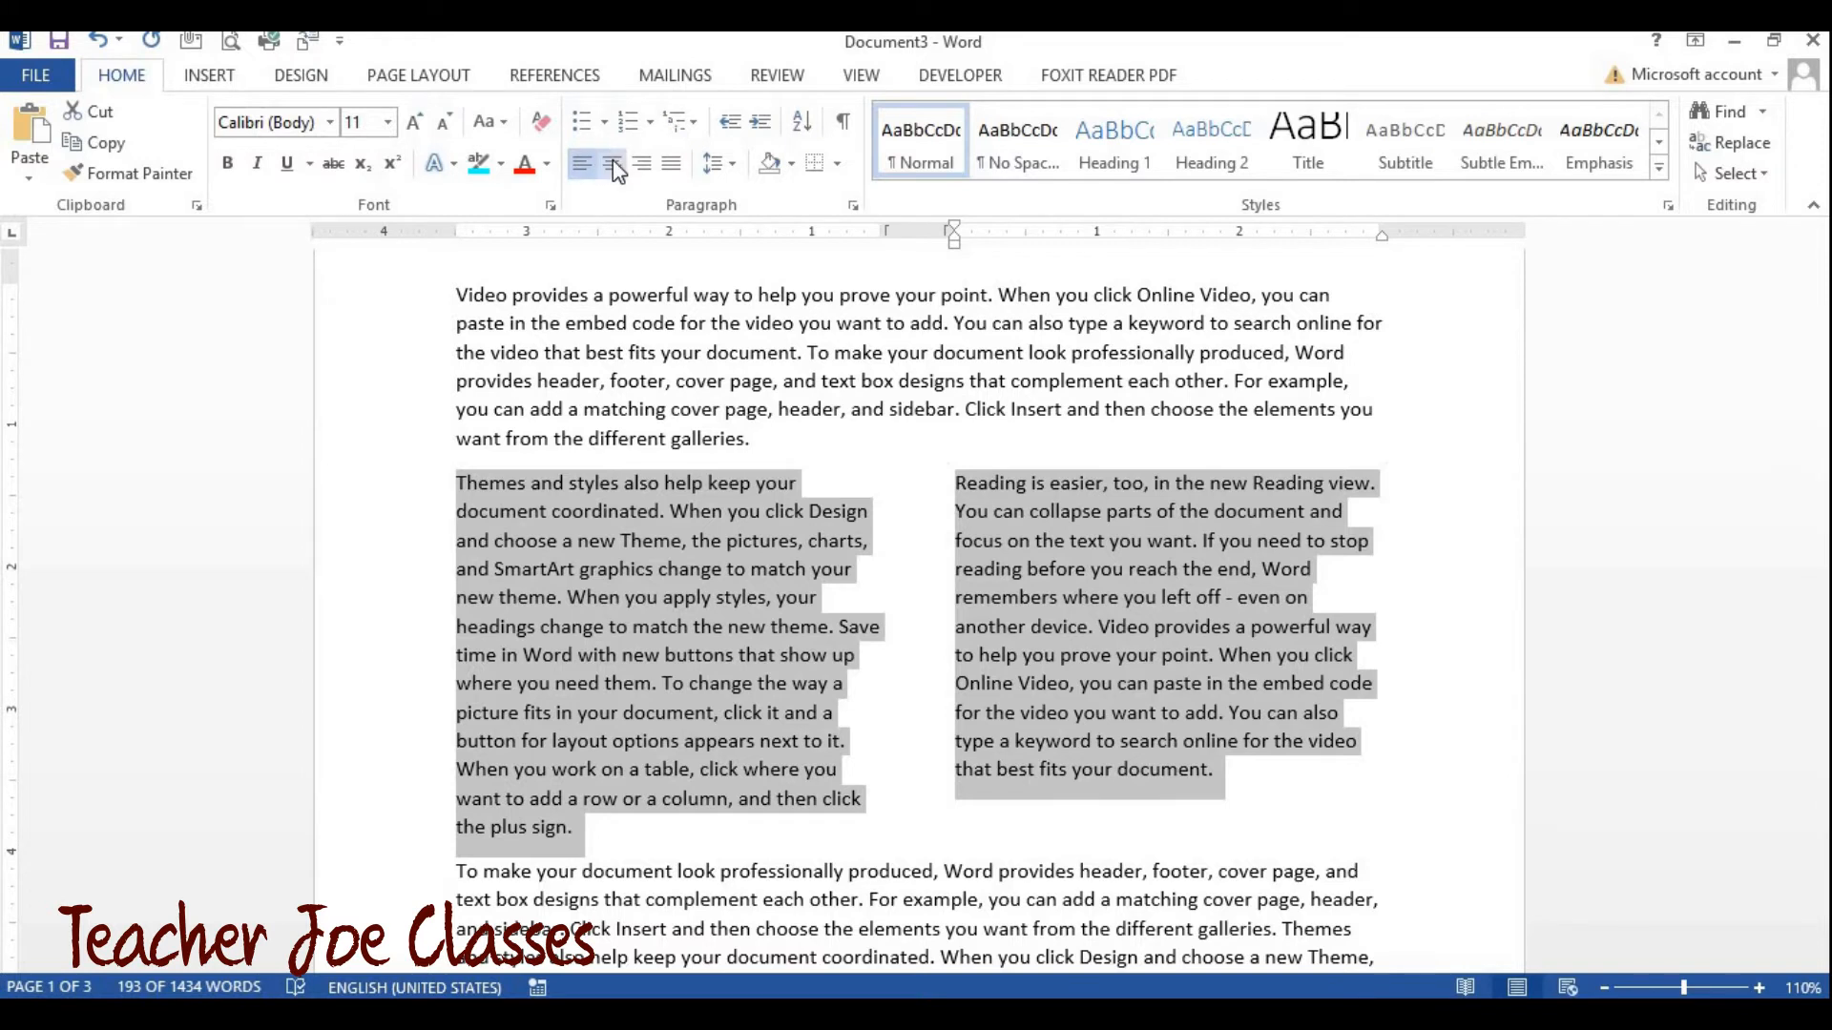
{"action": "left_click", "coordinate": [612, 167]}
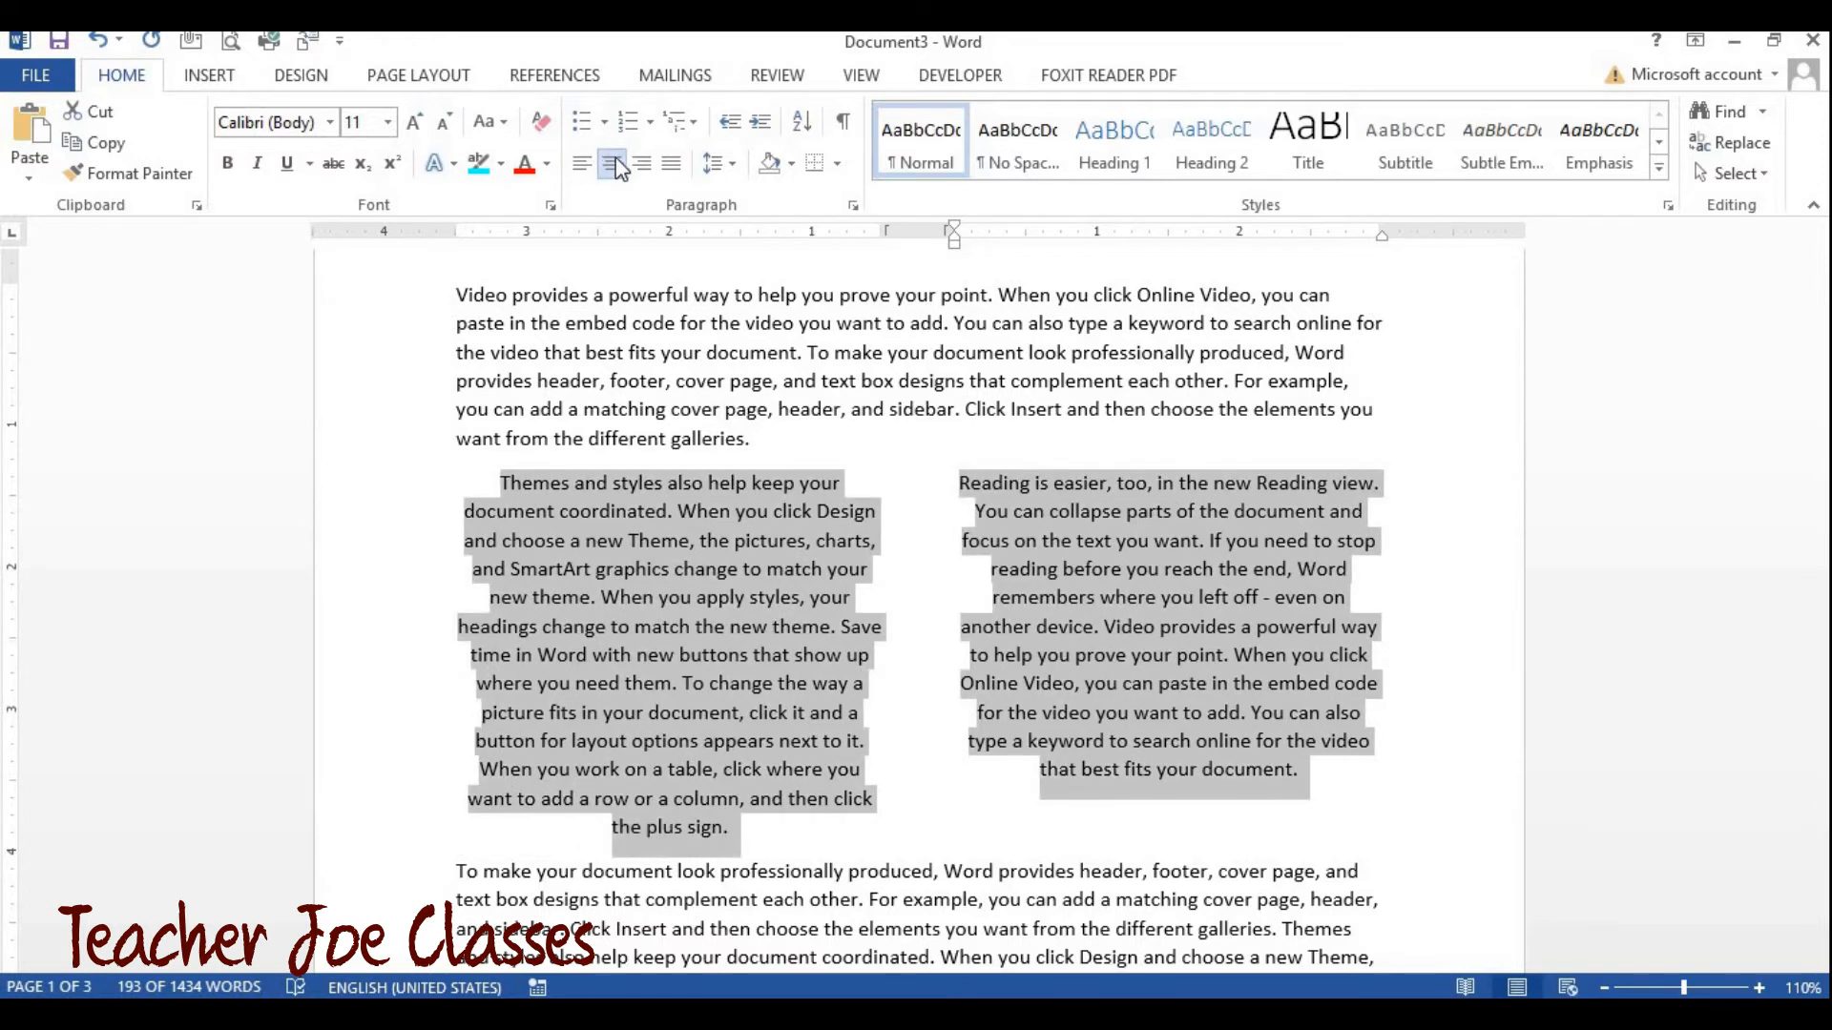
{"action": "left_click", "coordinate": [639, 164]}
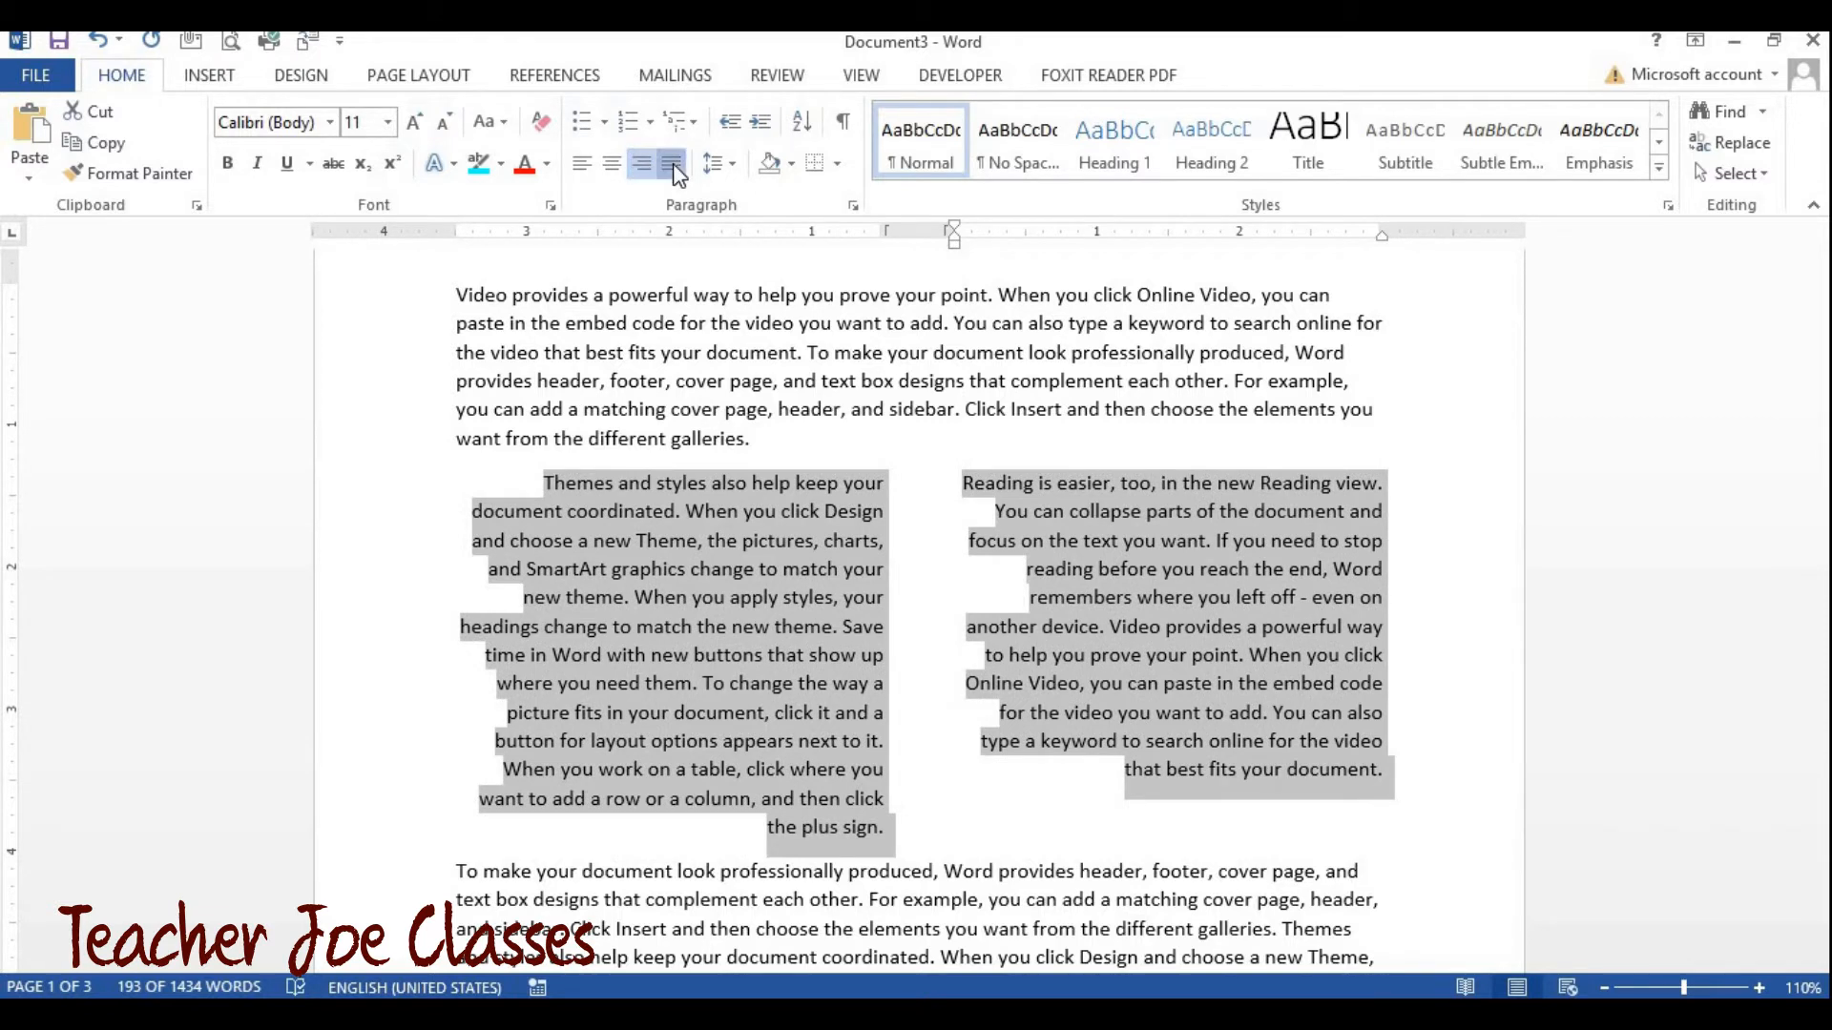
{"action": "left_click", "coordinate": [673, 164]}
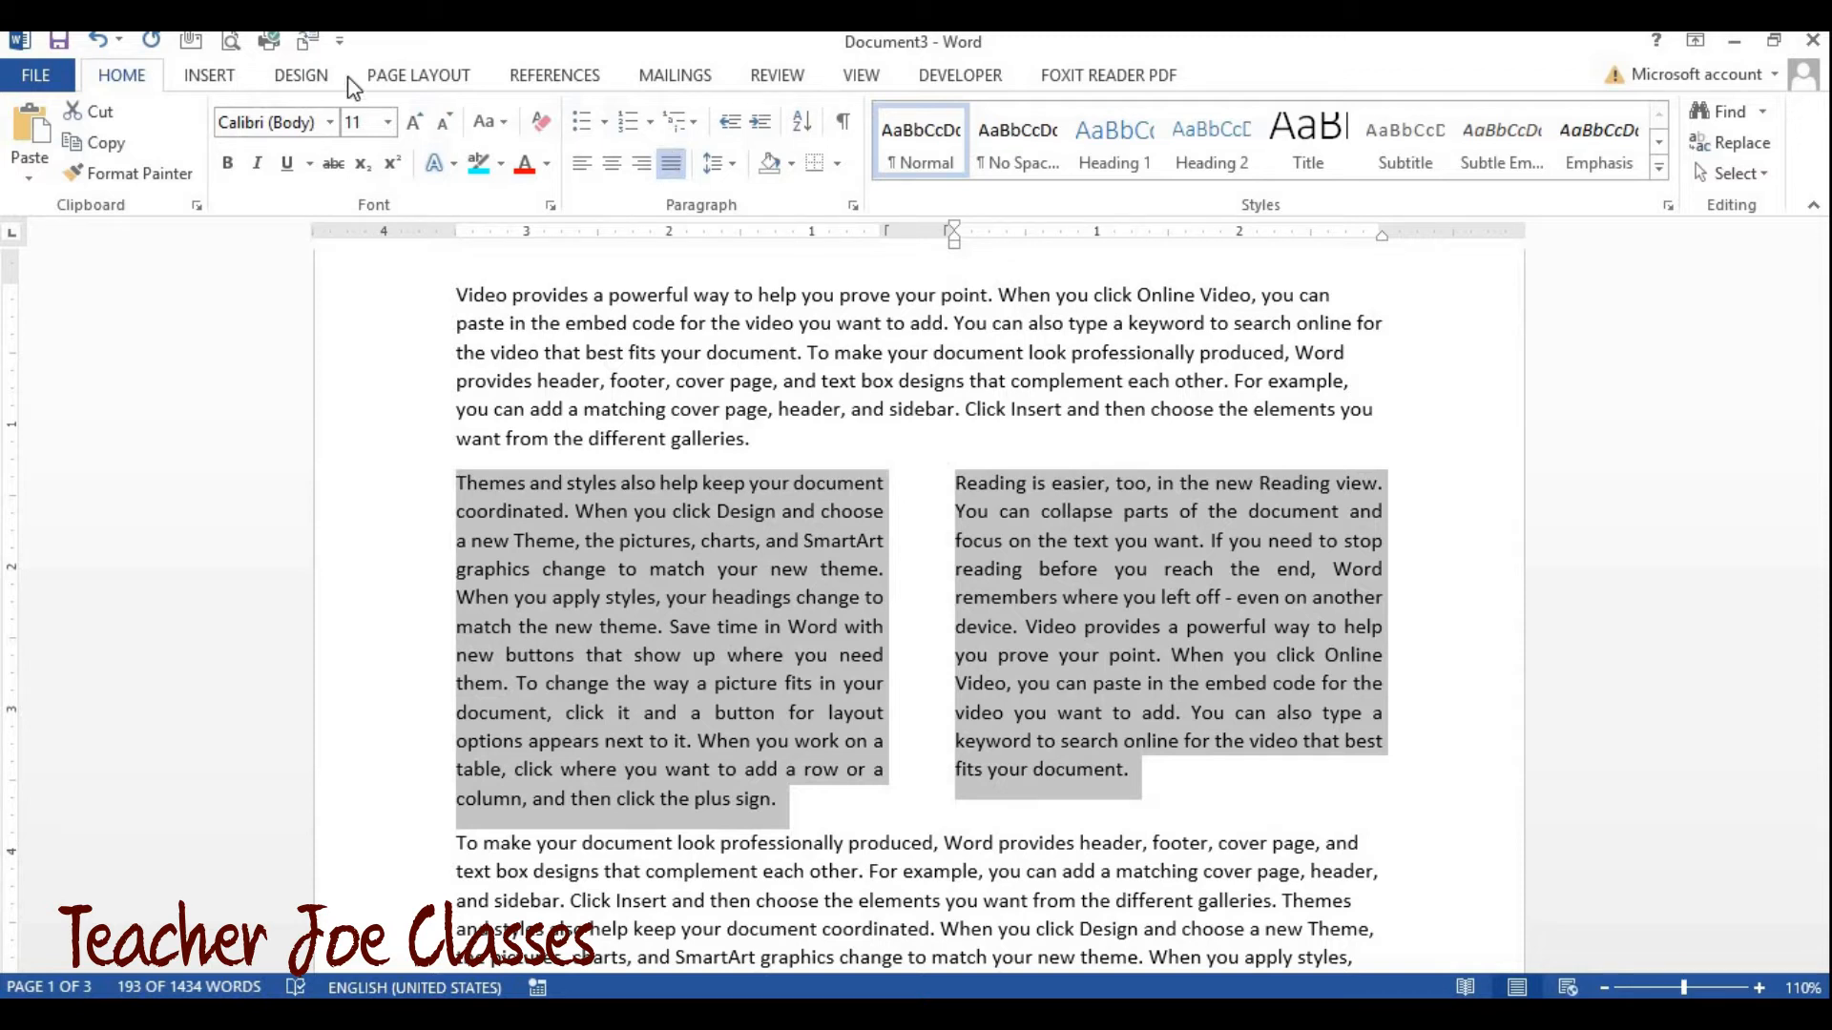
Step: Change the selected two-column text to three columns
{"action": "left_click", "coordinate": [397, 77]}
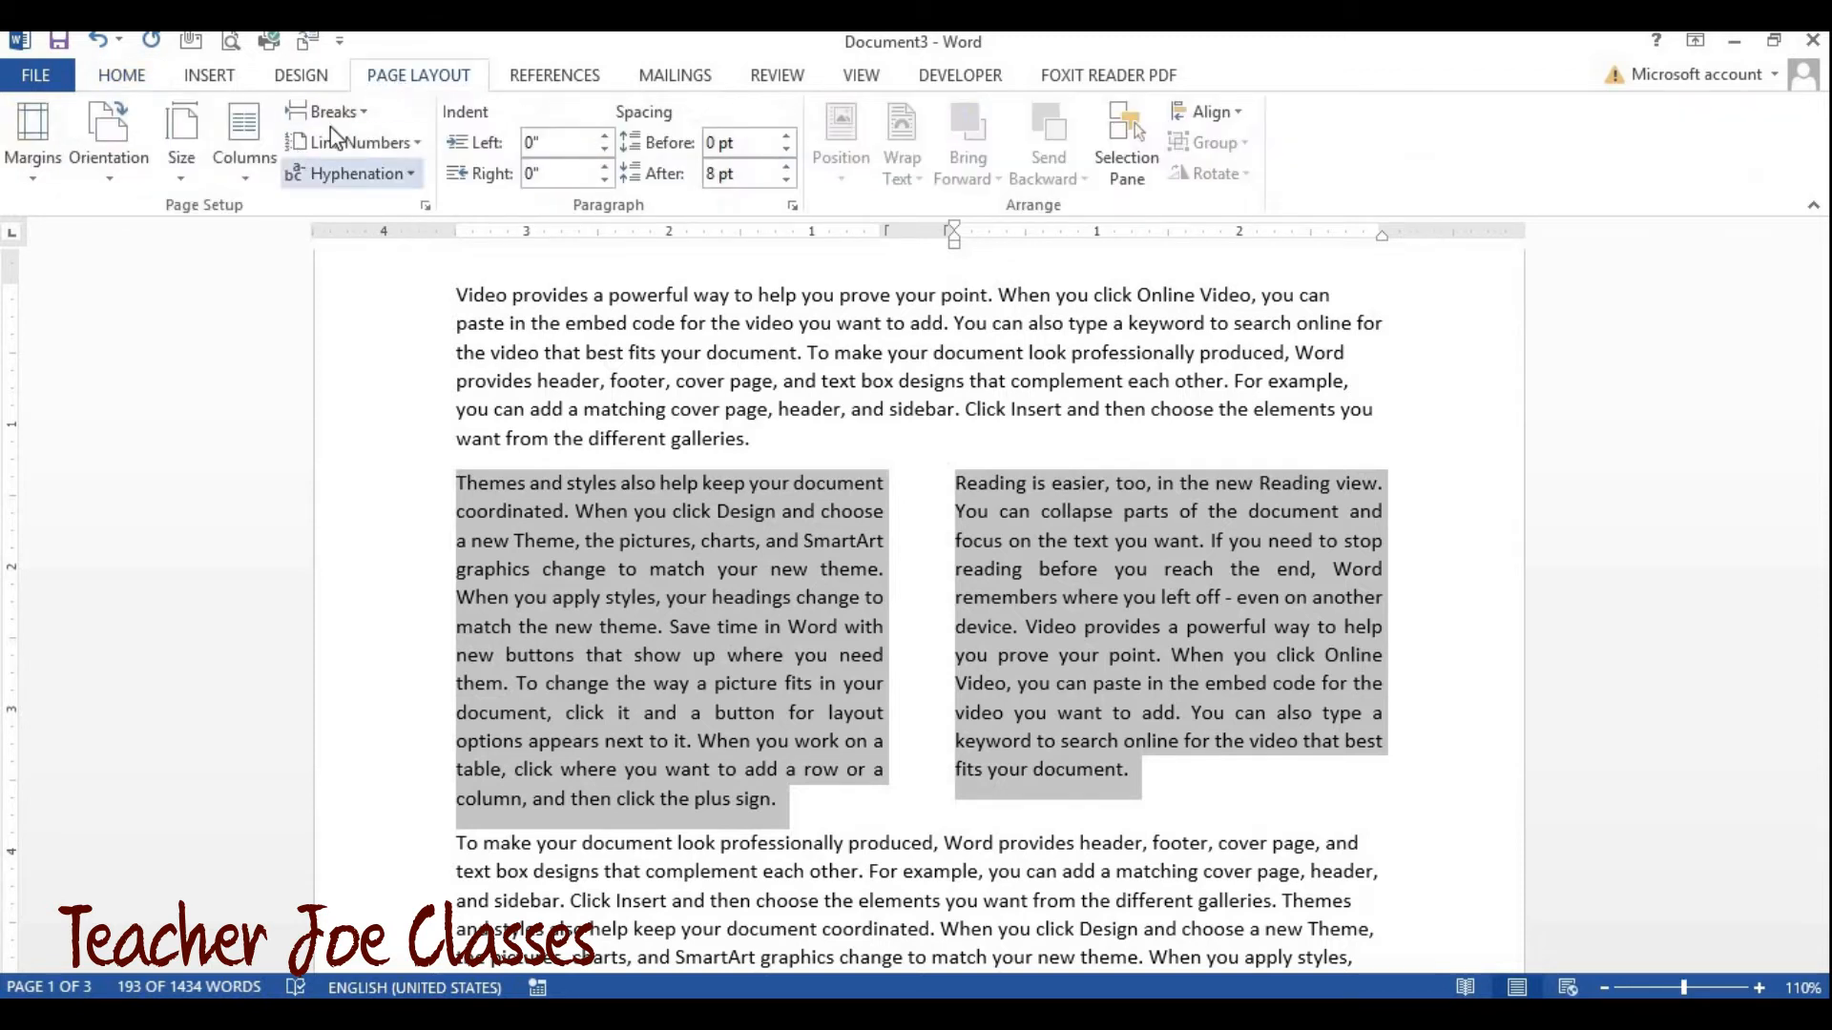
{"action": "left_click", "coordinate": [250, 172]}
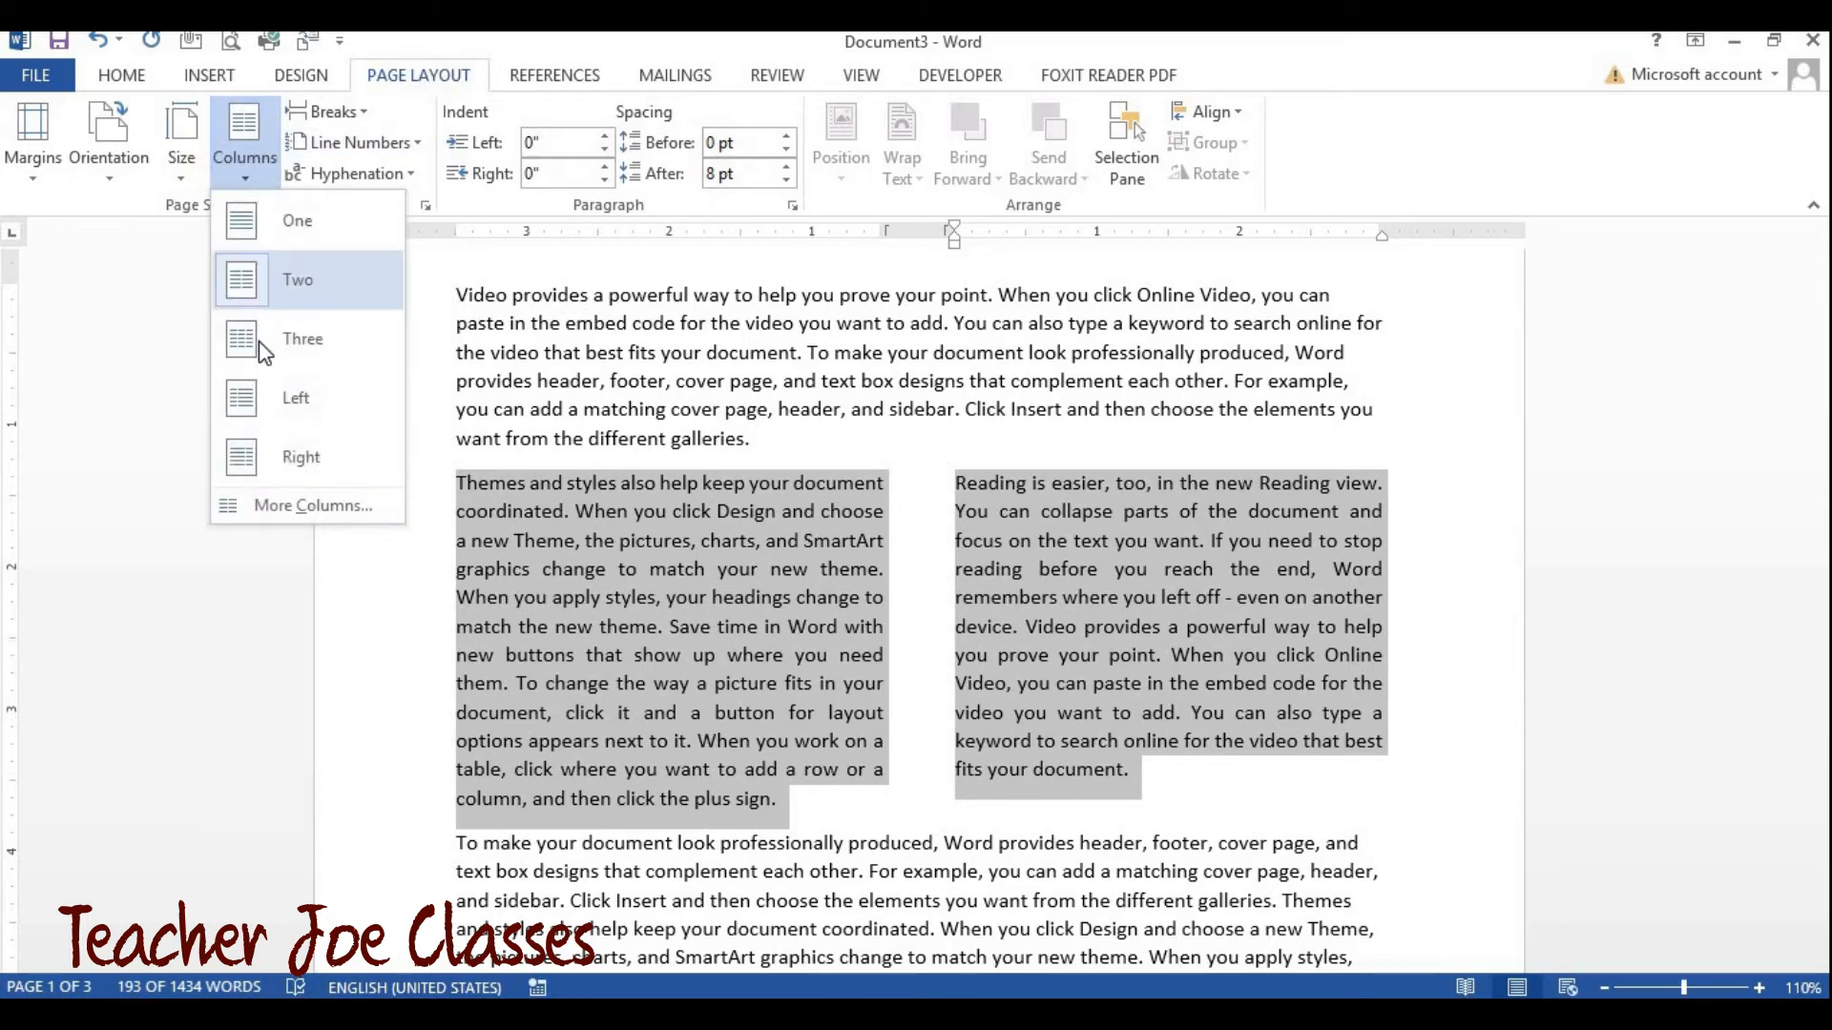
{"action": "left_click", "coordinate": [264, 353]}
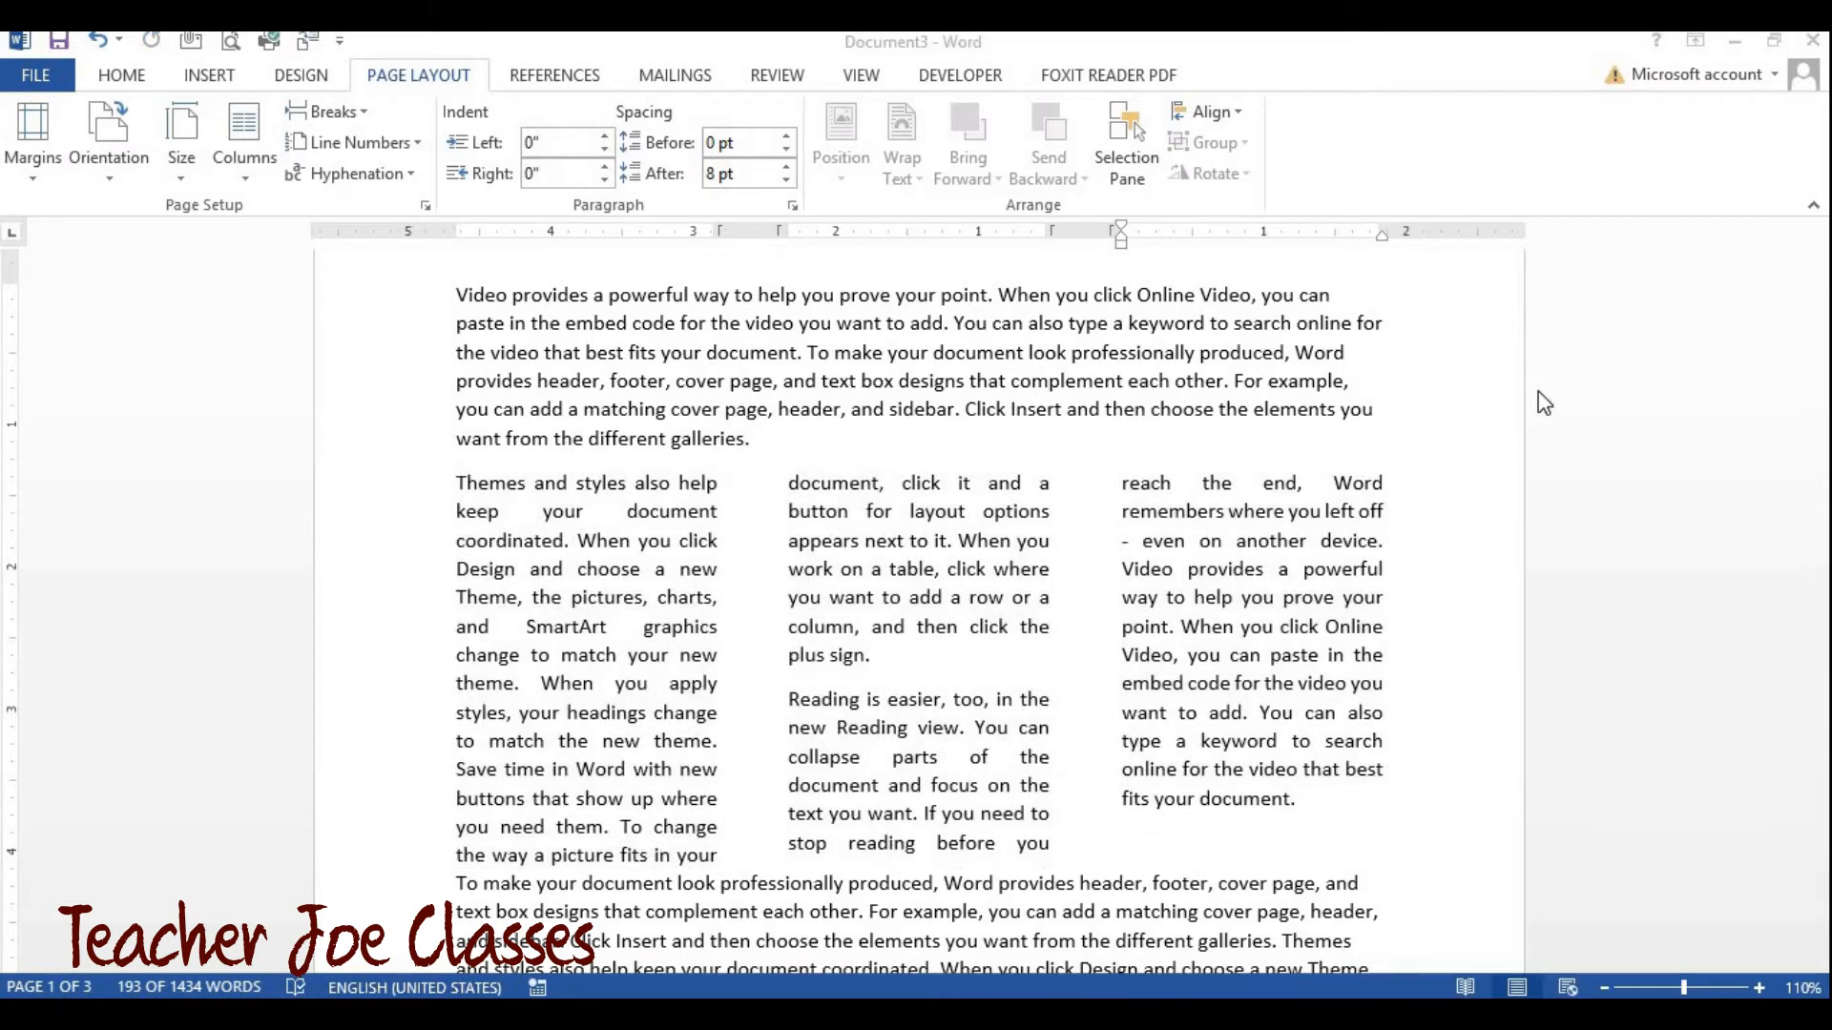
Step: Add a title line above the first paragraph: the teacher's first name in possessive form, followed by "Video lessons on Creating columns"
{"action": "left_click_drag", "start_coordinate": [1821, 294], "coordinate": [1821, 269]}
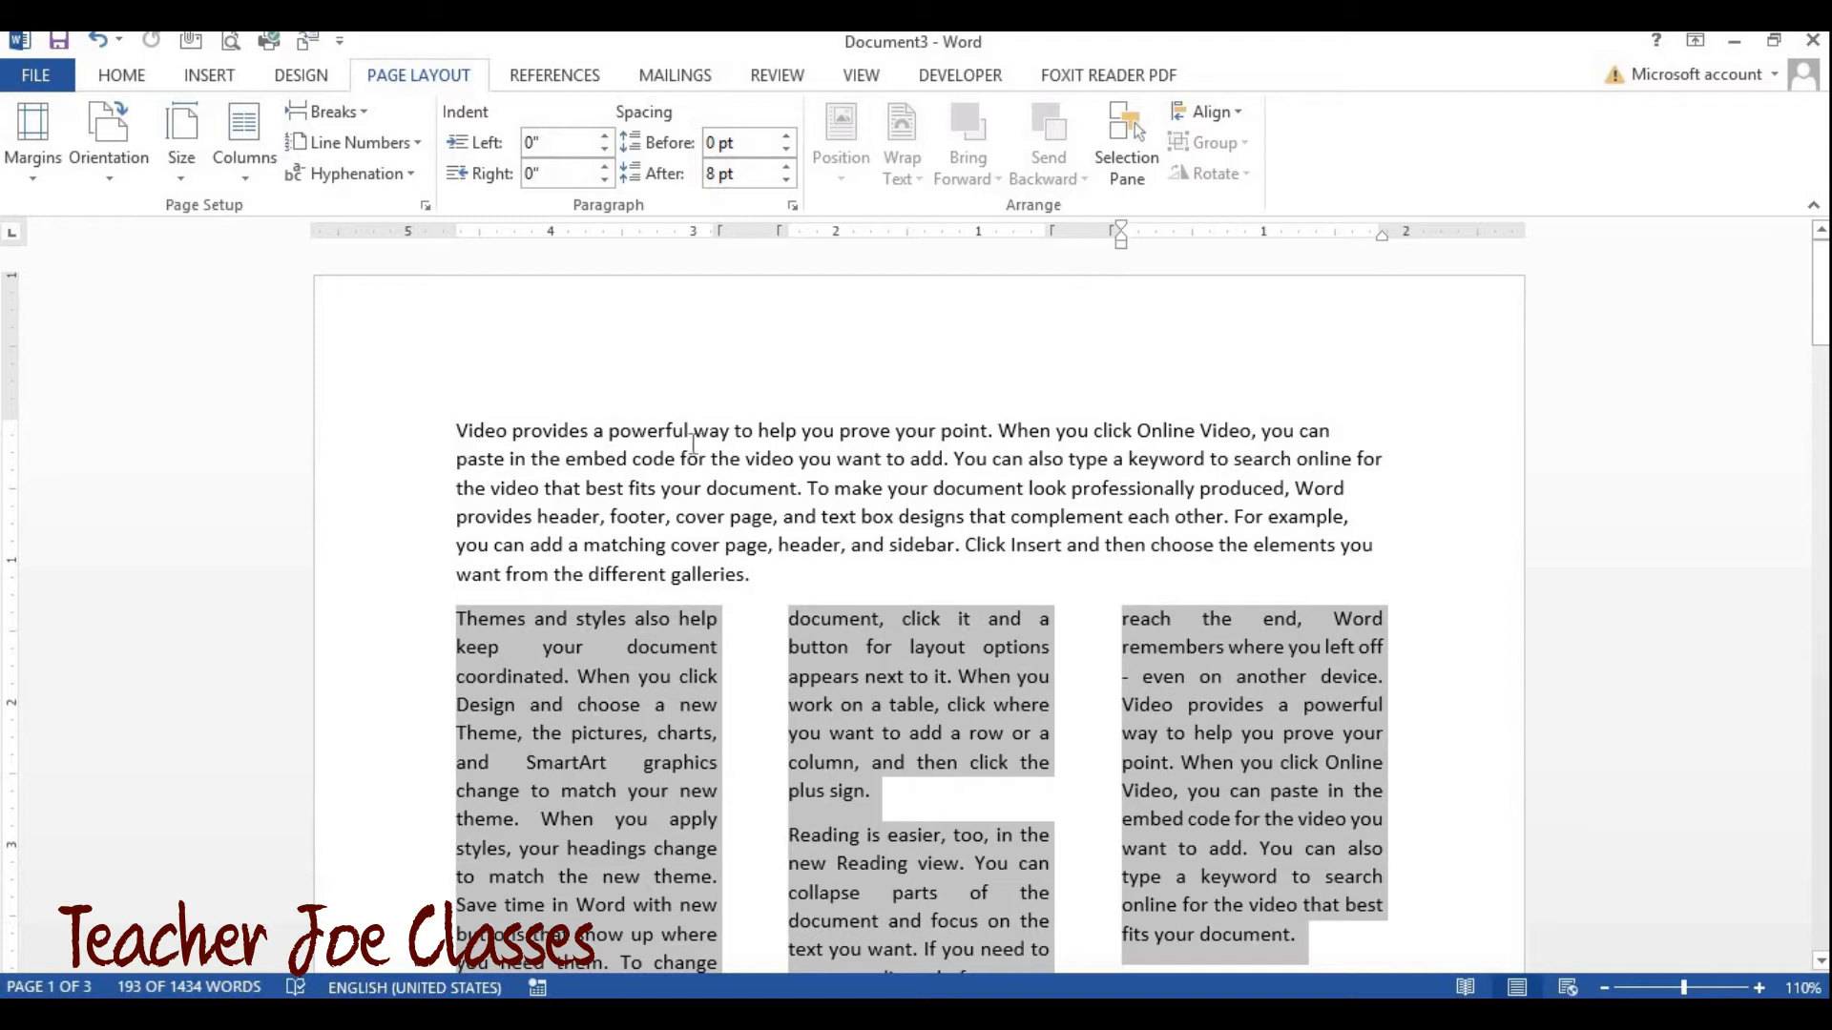
{"action": "left_click", "coordinate": [455, 429]}
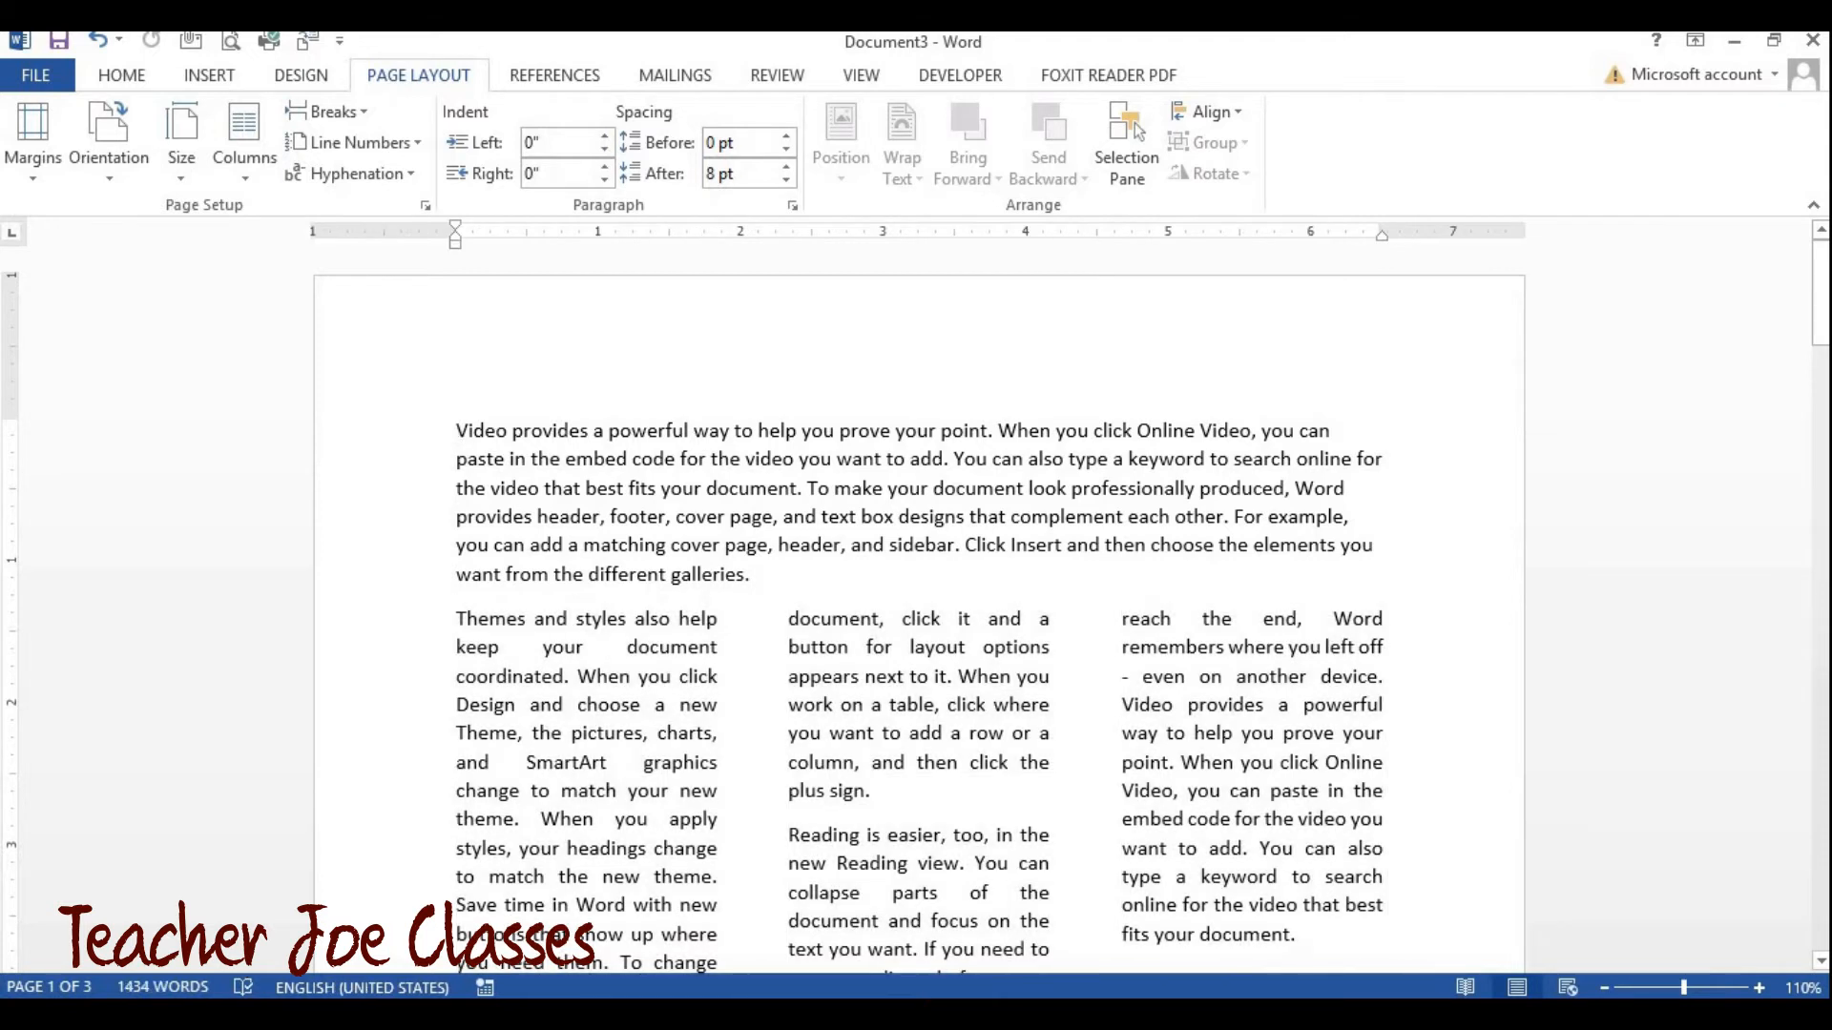
{"action": "key", "text": "Return"}
{"action": "key", "text": "Up"}
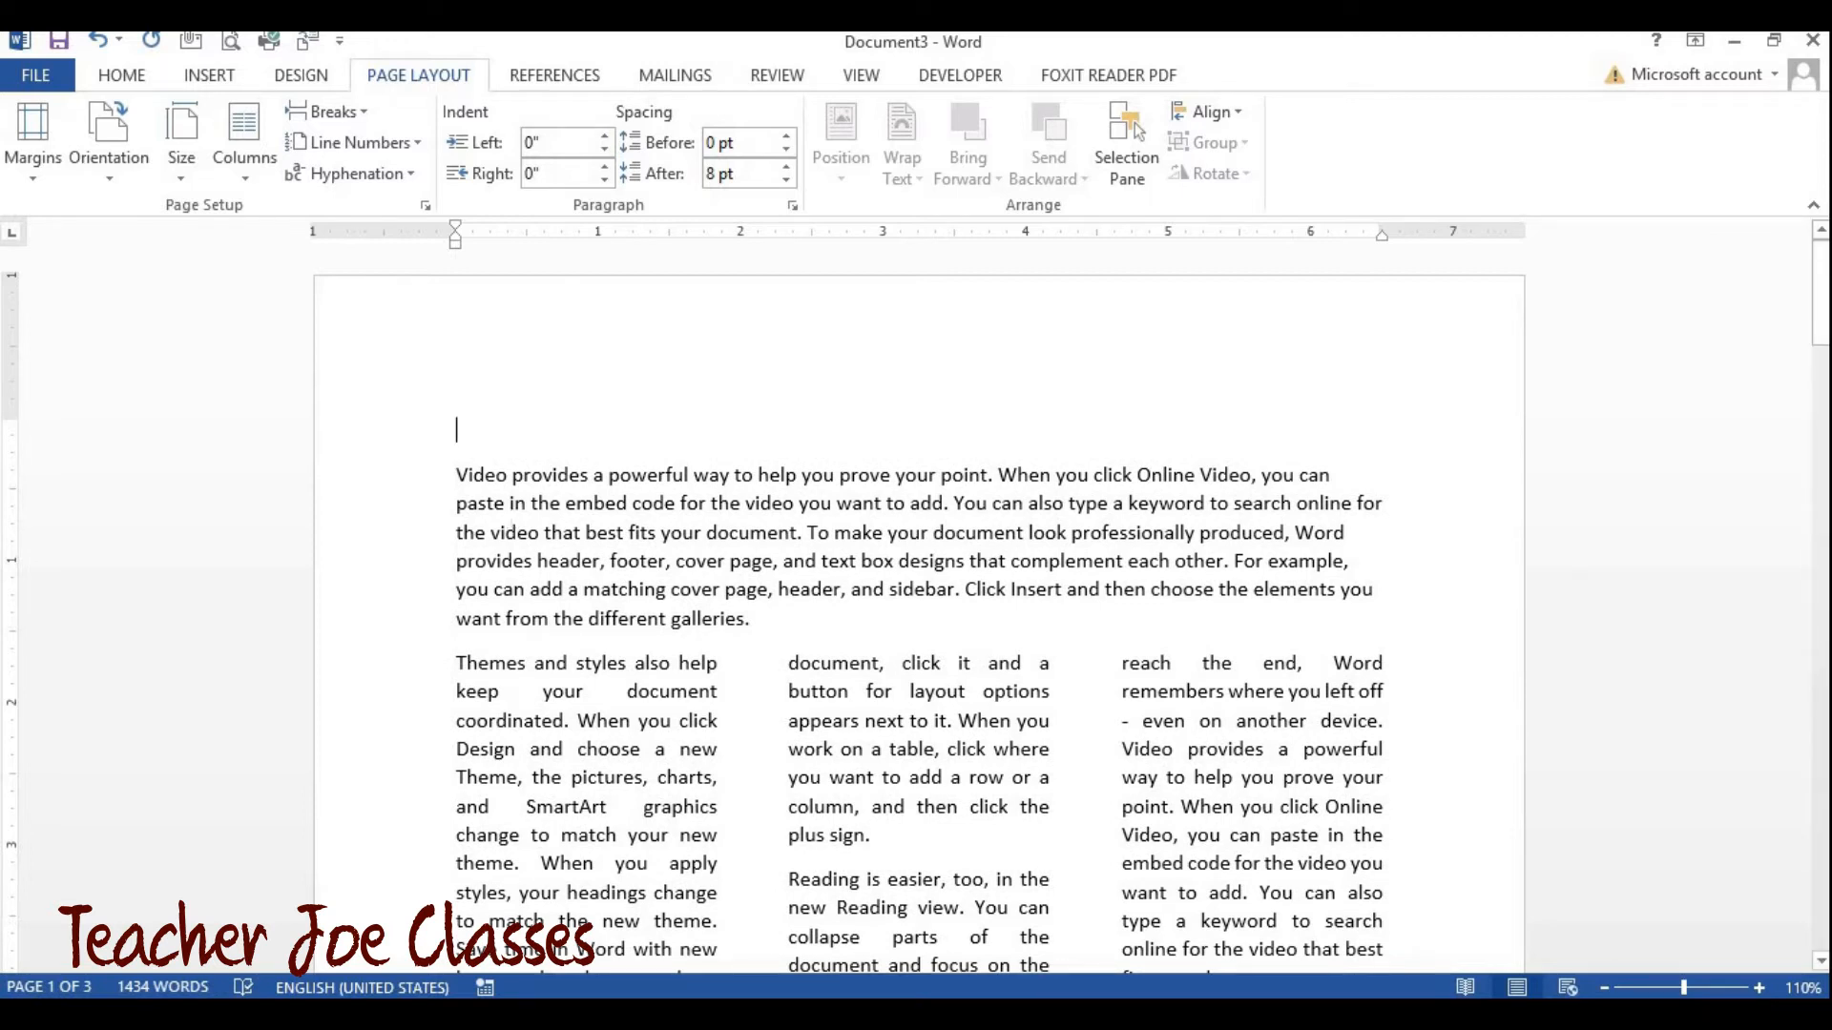
{"action": "type", "text": "Joe"}
{"action": "type", "text": "'s"}
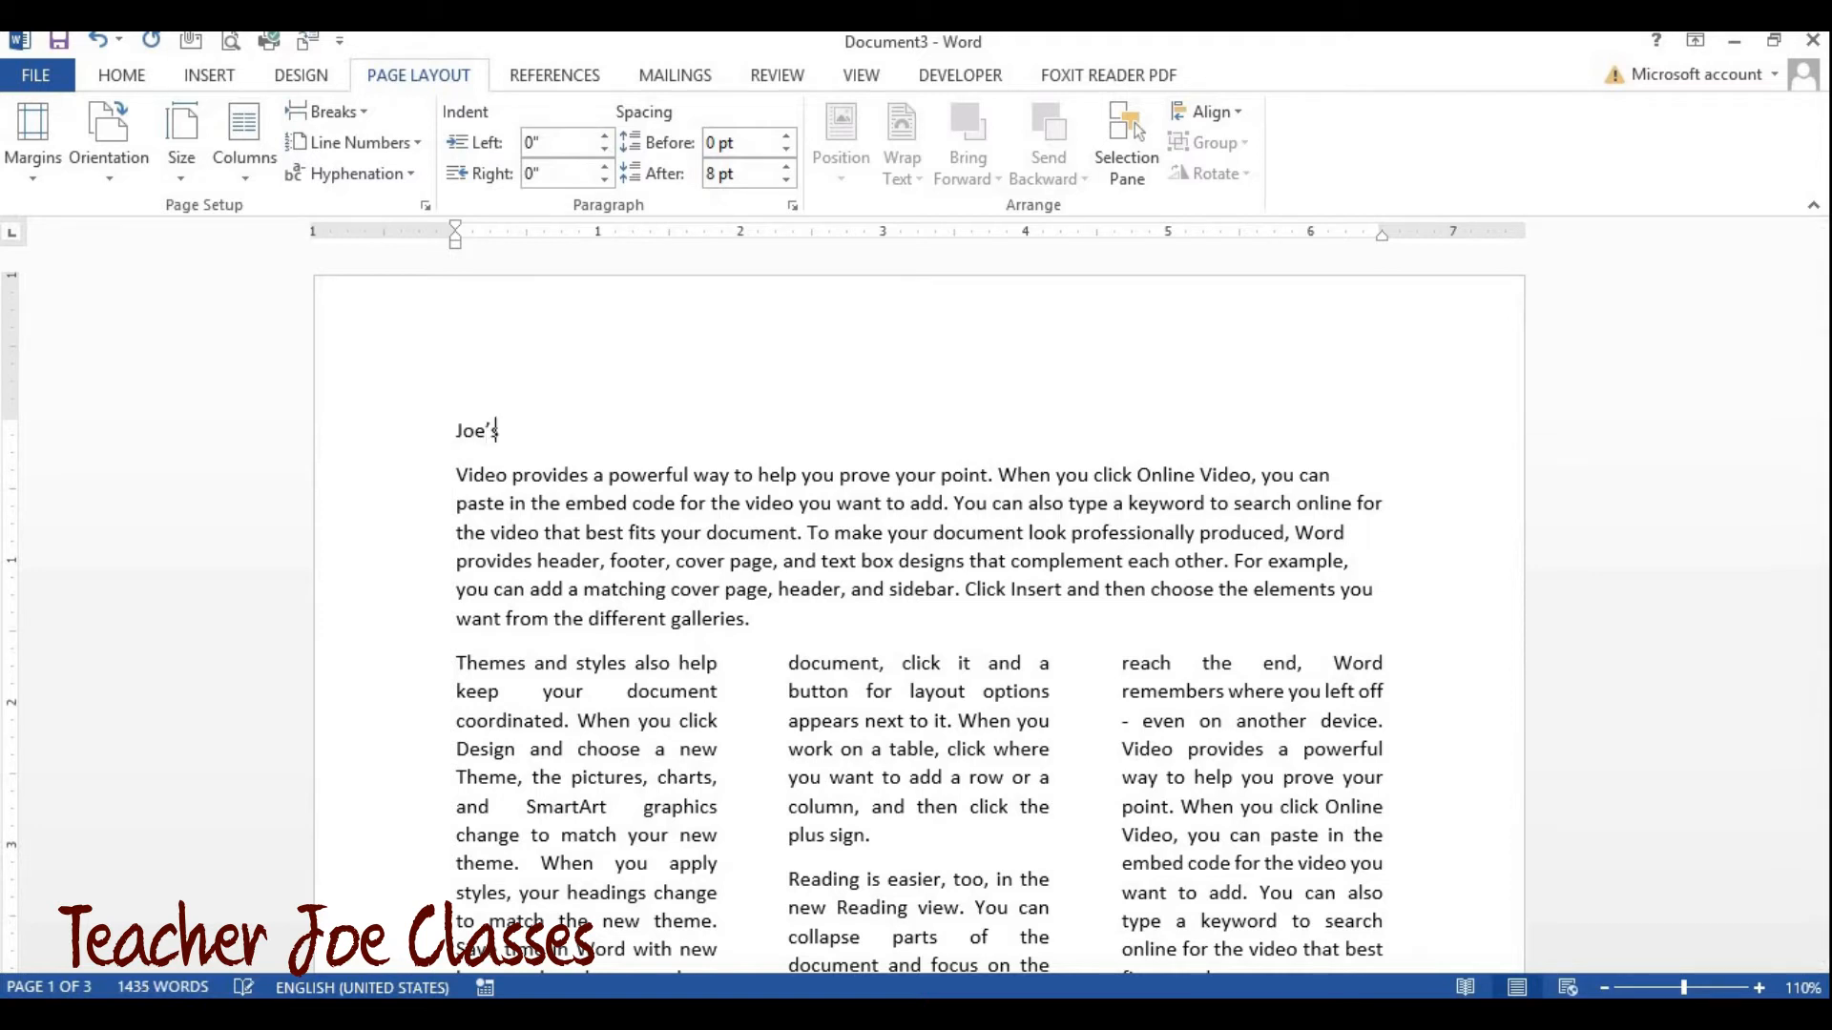
{"action": "type", "text": " Video lessons or"}
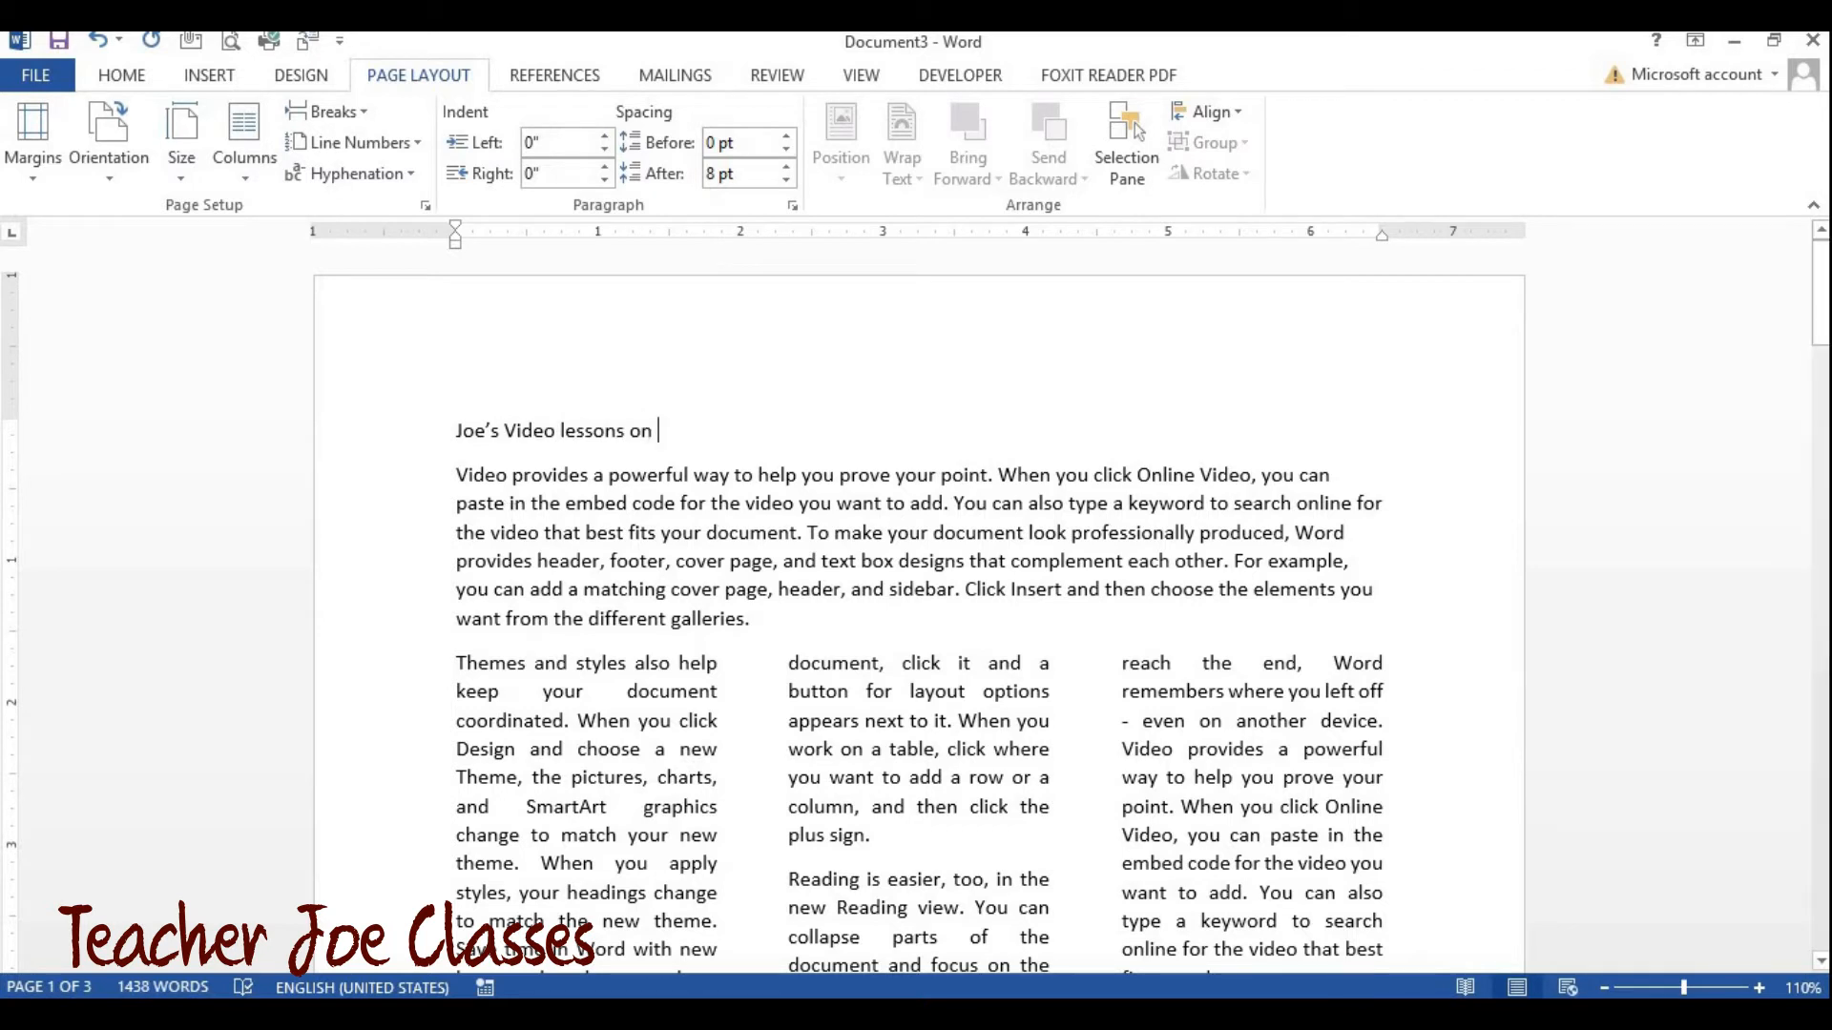
{"action": "type", "text": " Creating columns"}
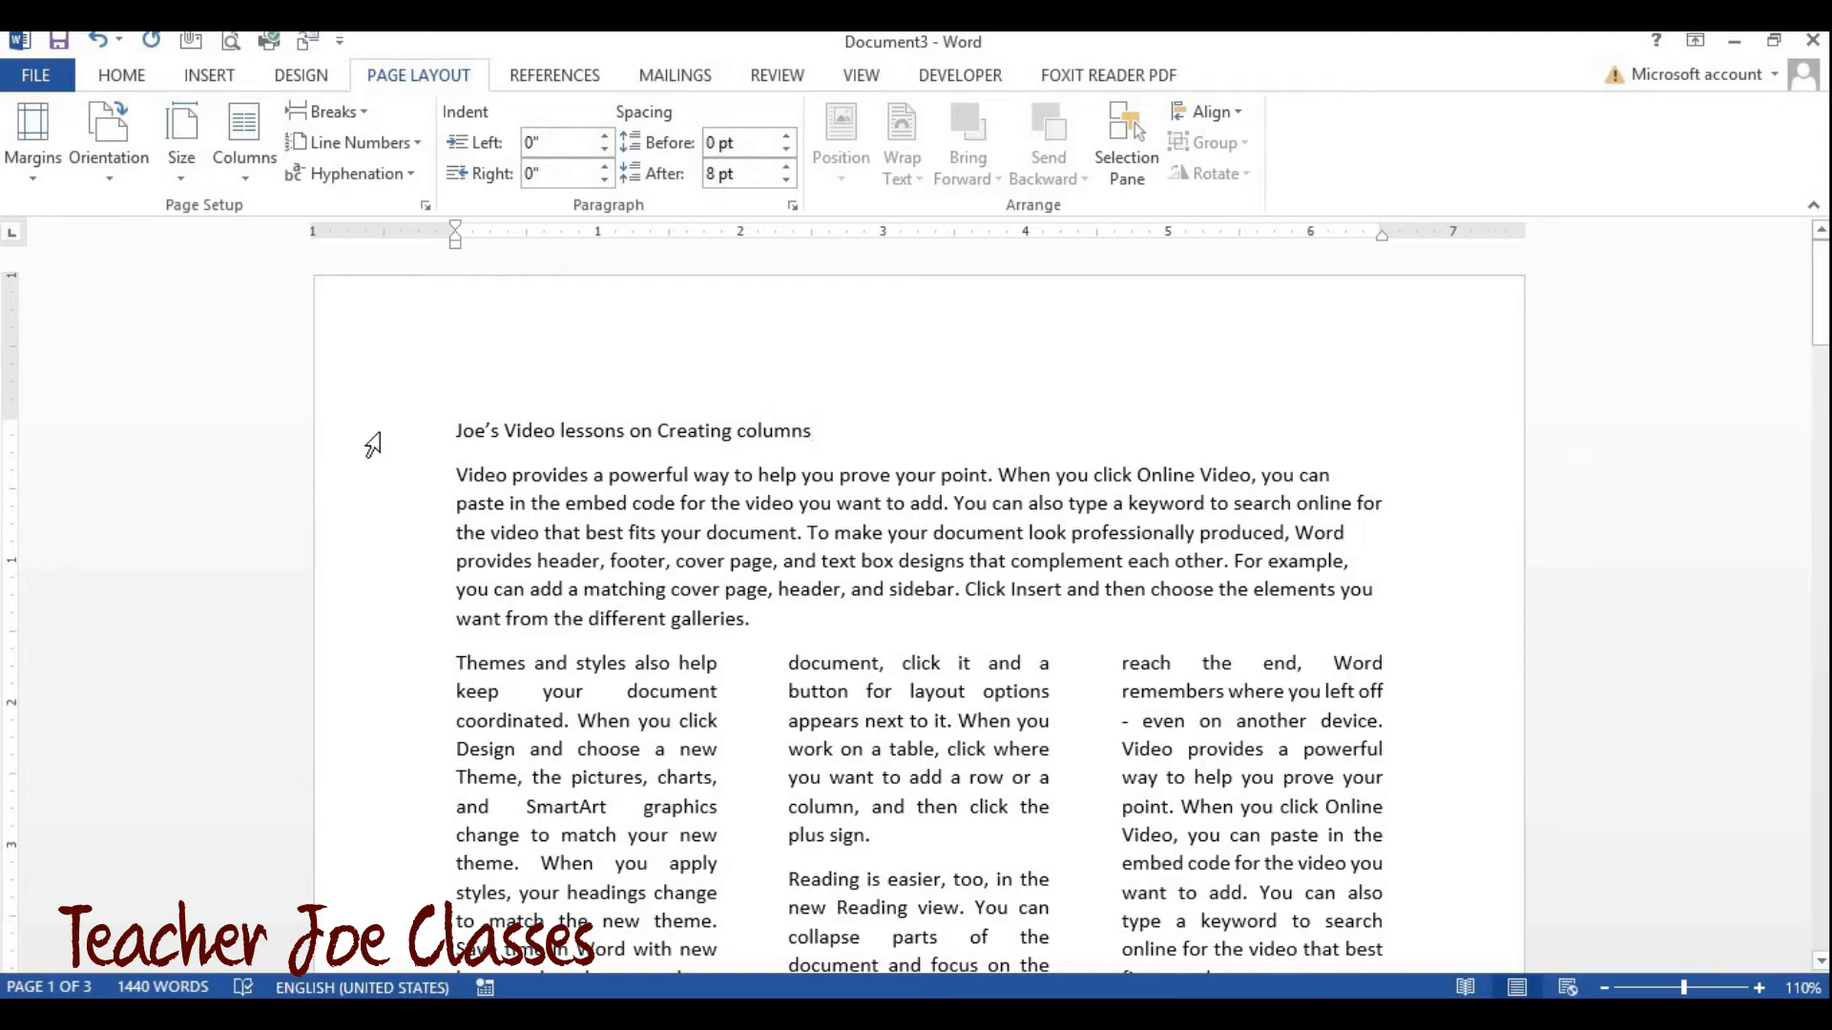
Step: Make the title line bold, in the Accord SF font at size 14
{"action": "left_click", "coordinate": [371, 442]}
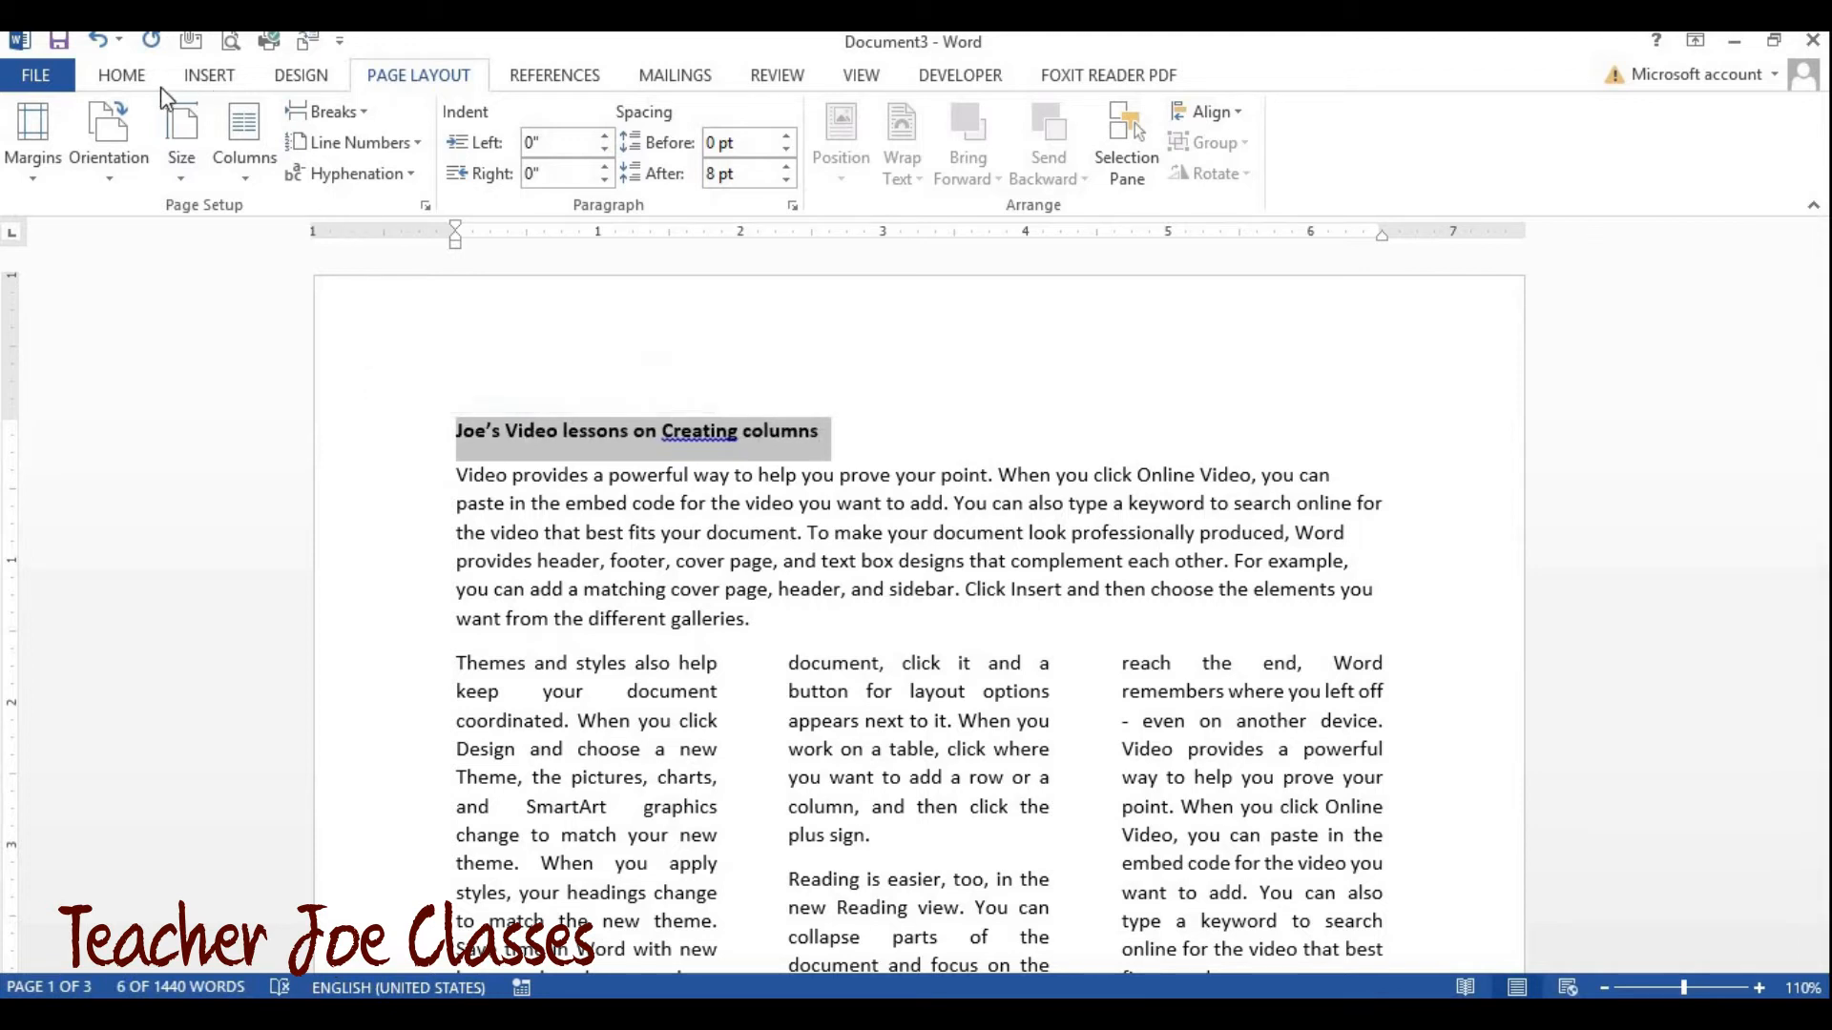
{"action": "left_click", "coordinate": [121, 75]}
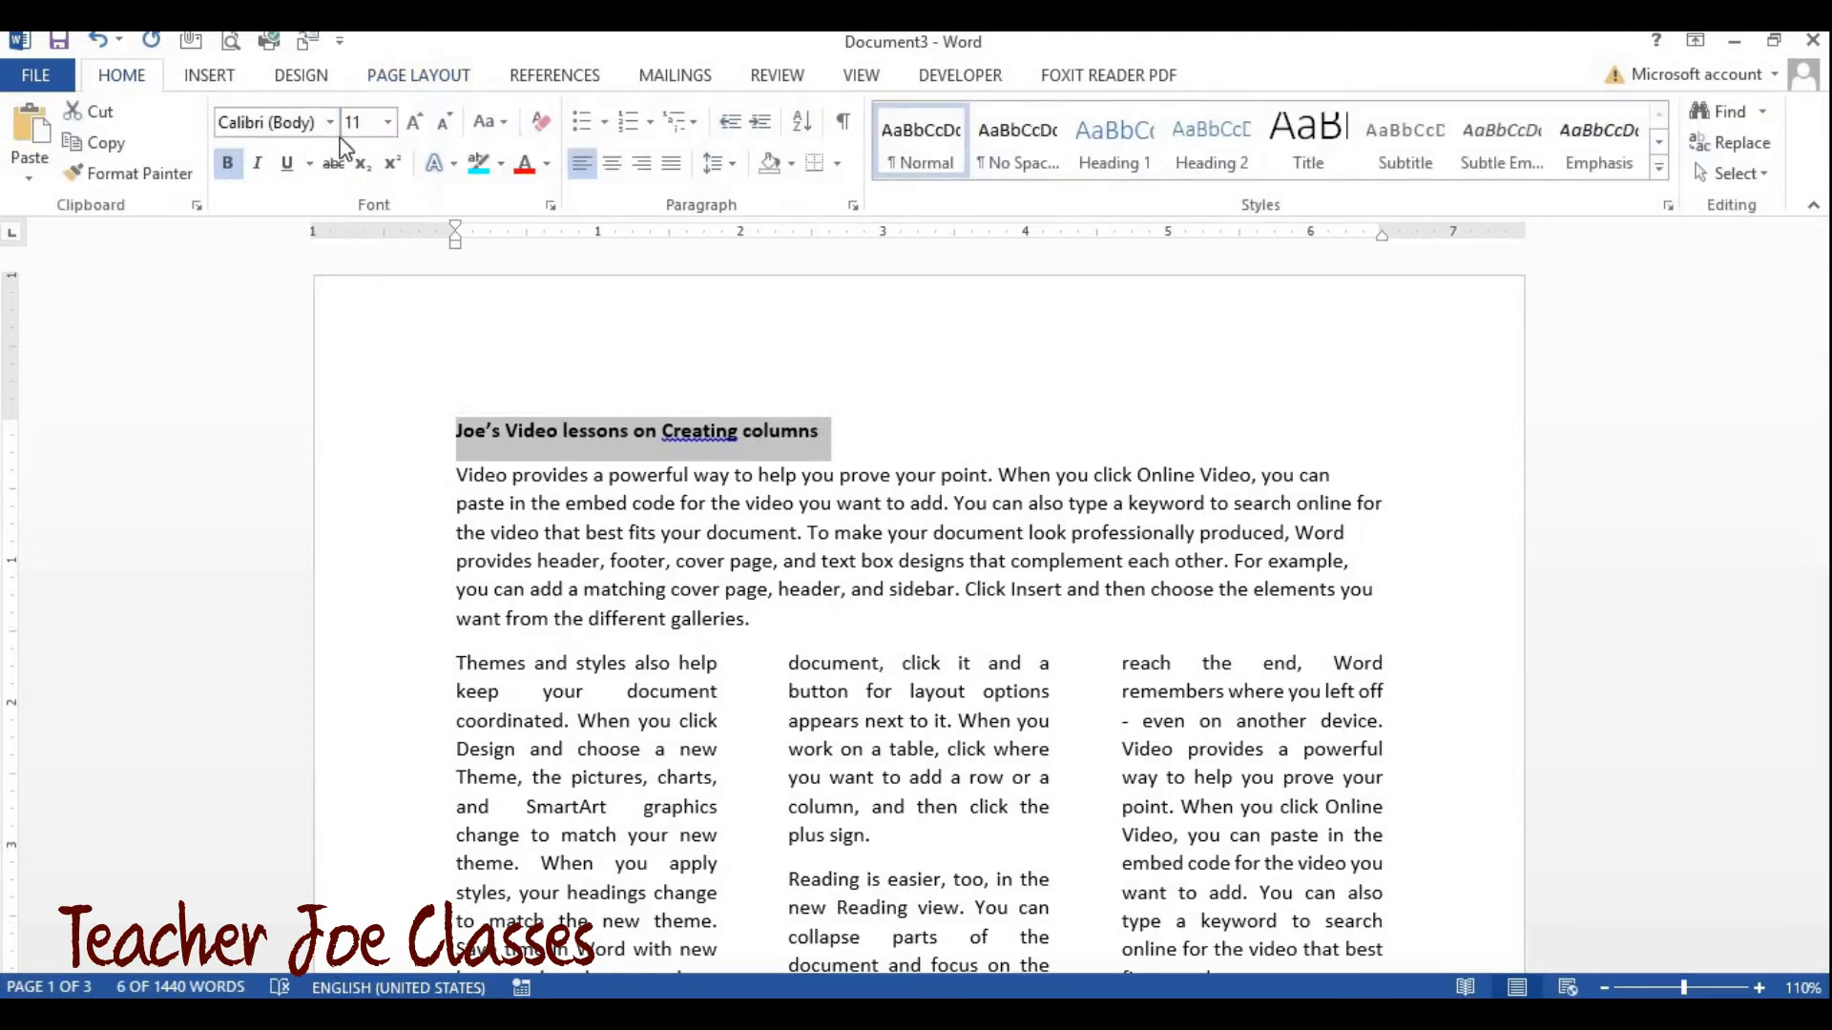
{"action": "left_click", "coordinate": [329, 122]}
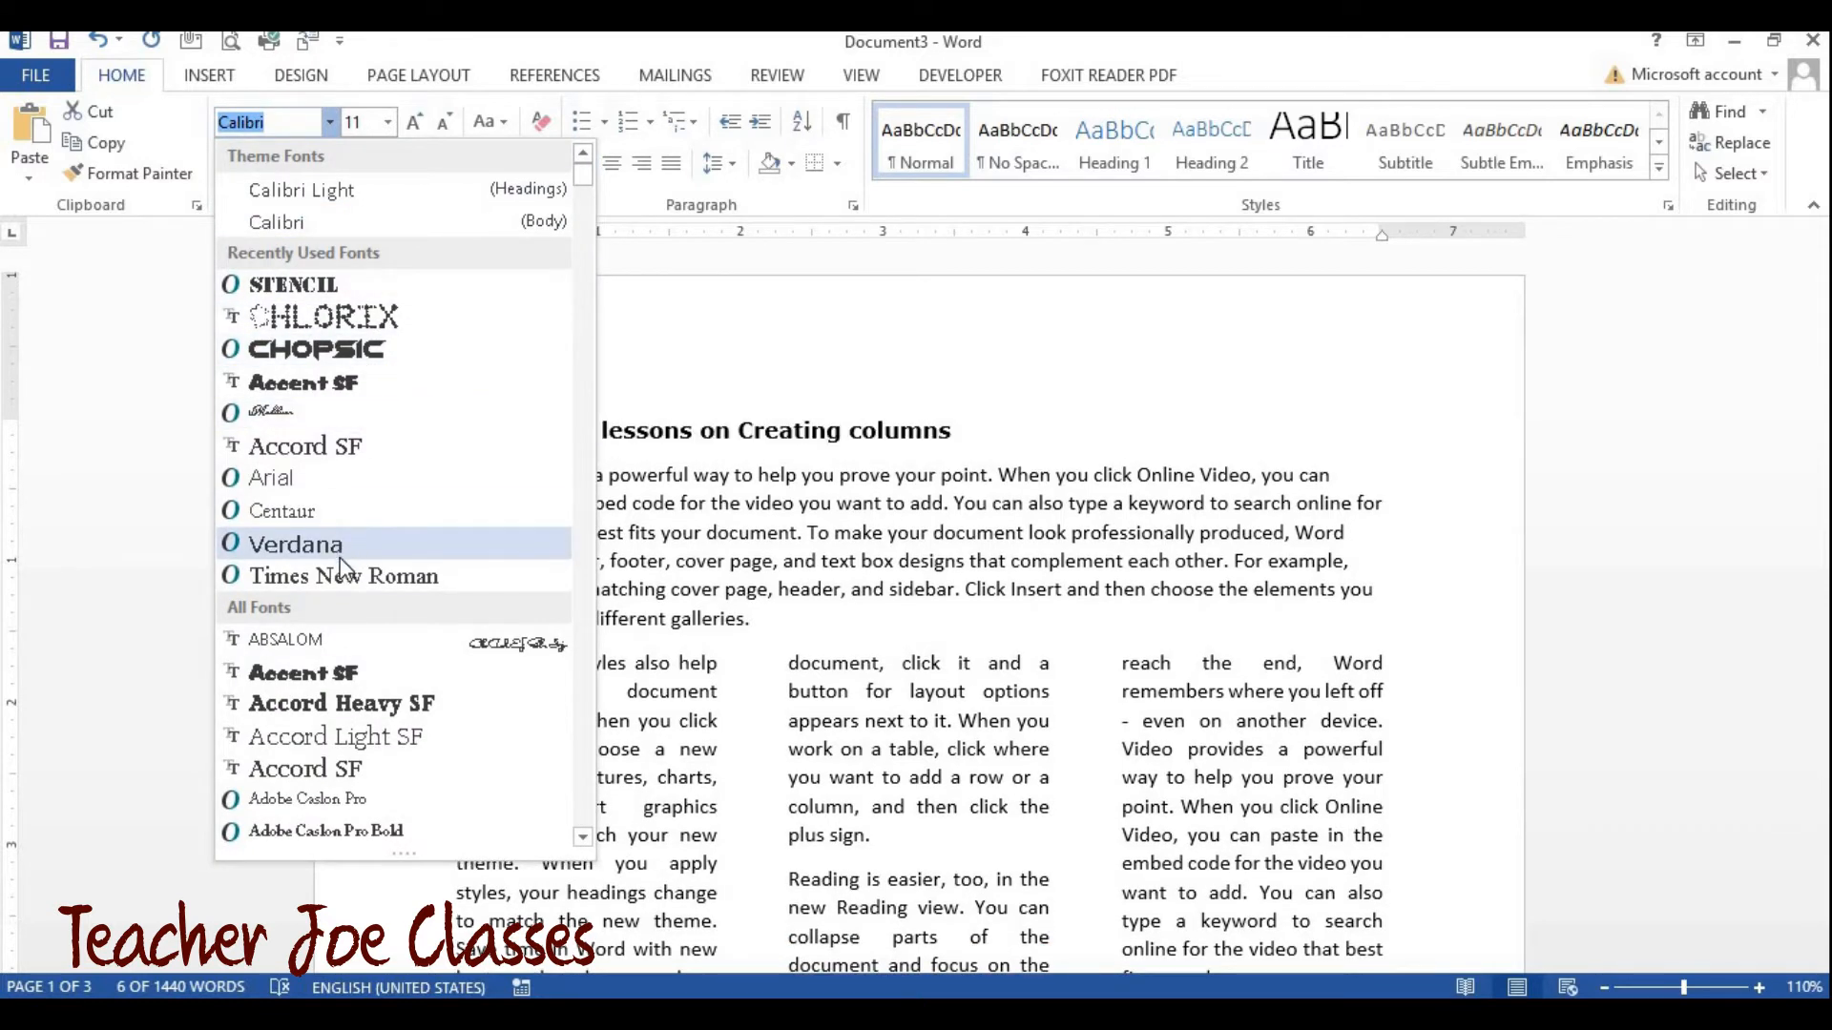
{"action": "left_click", "coordinate": [346, 768]}
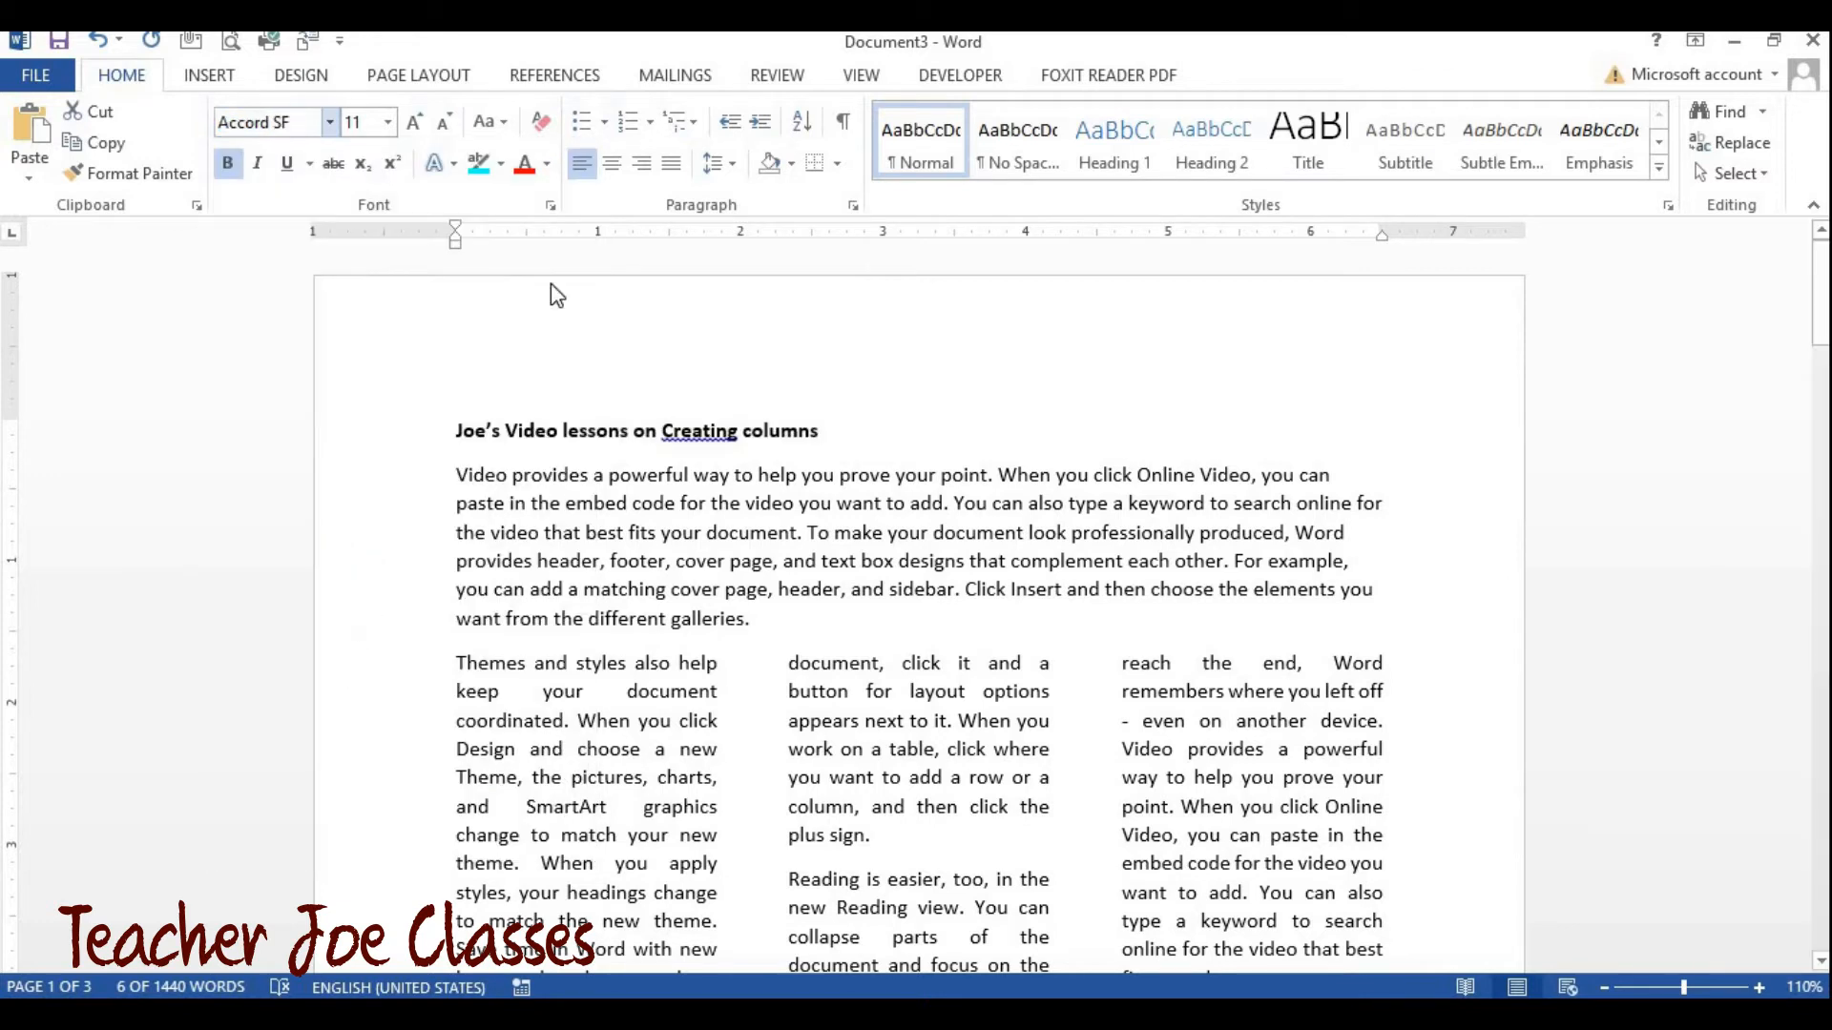
{"action": "left_click", "coordinate": [415, 122]}
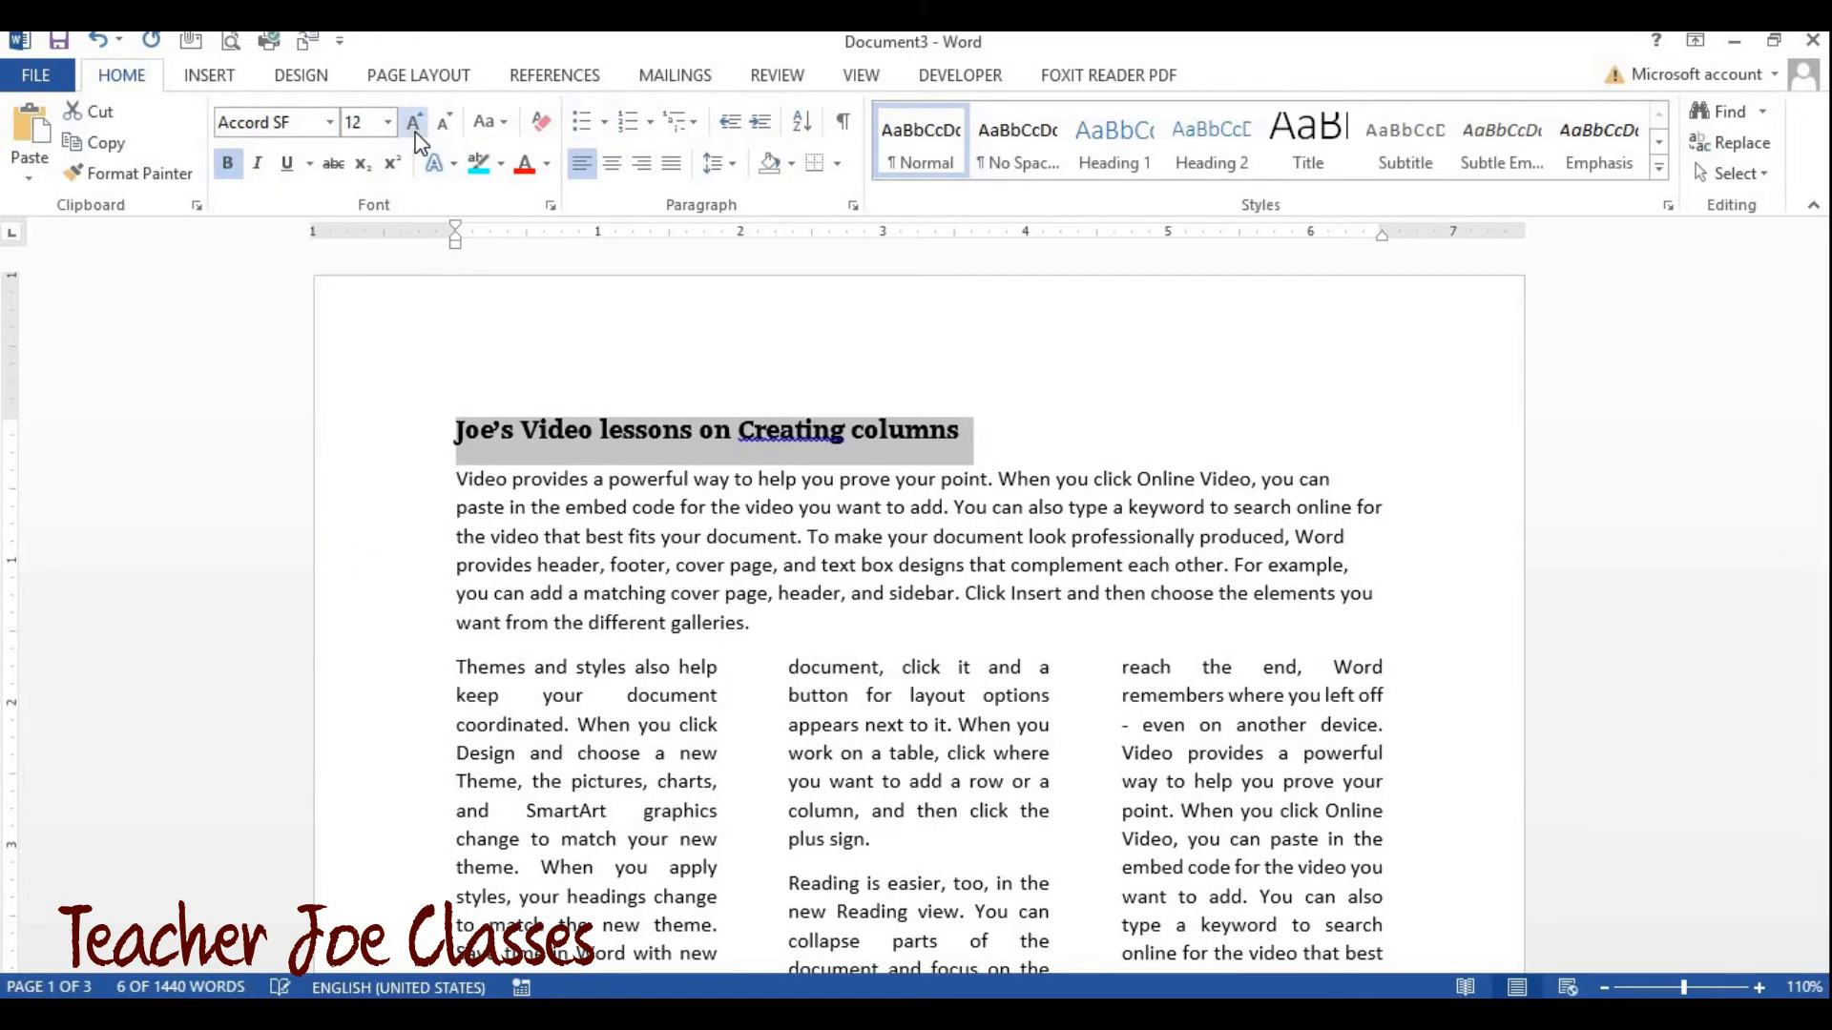
{"action": "left_click", "coordinate": [415, 122]}
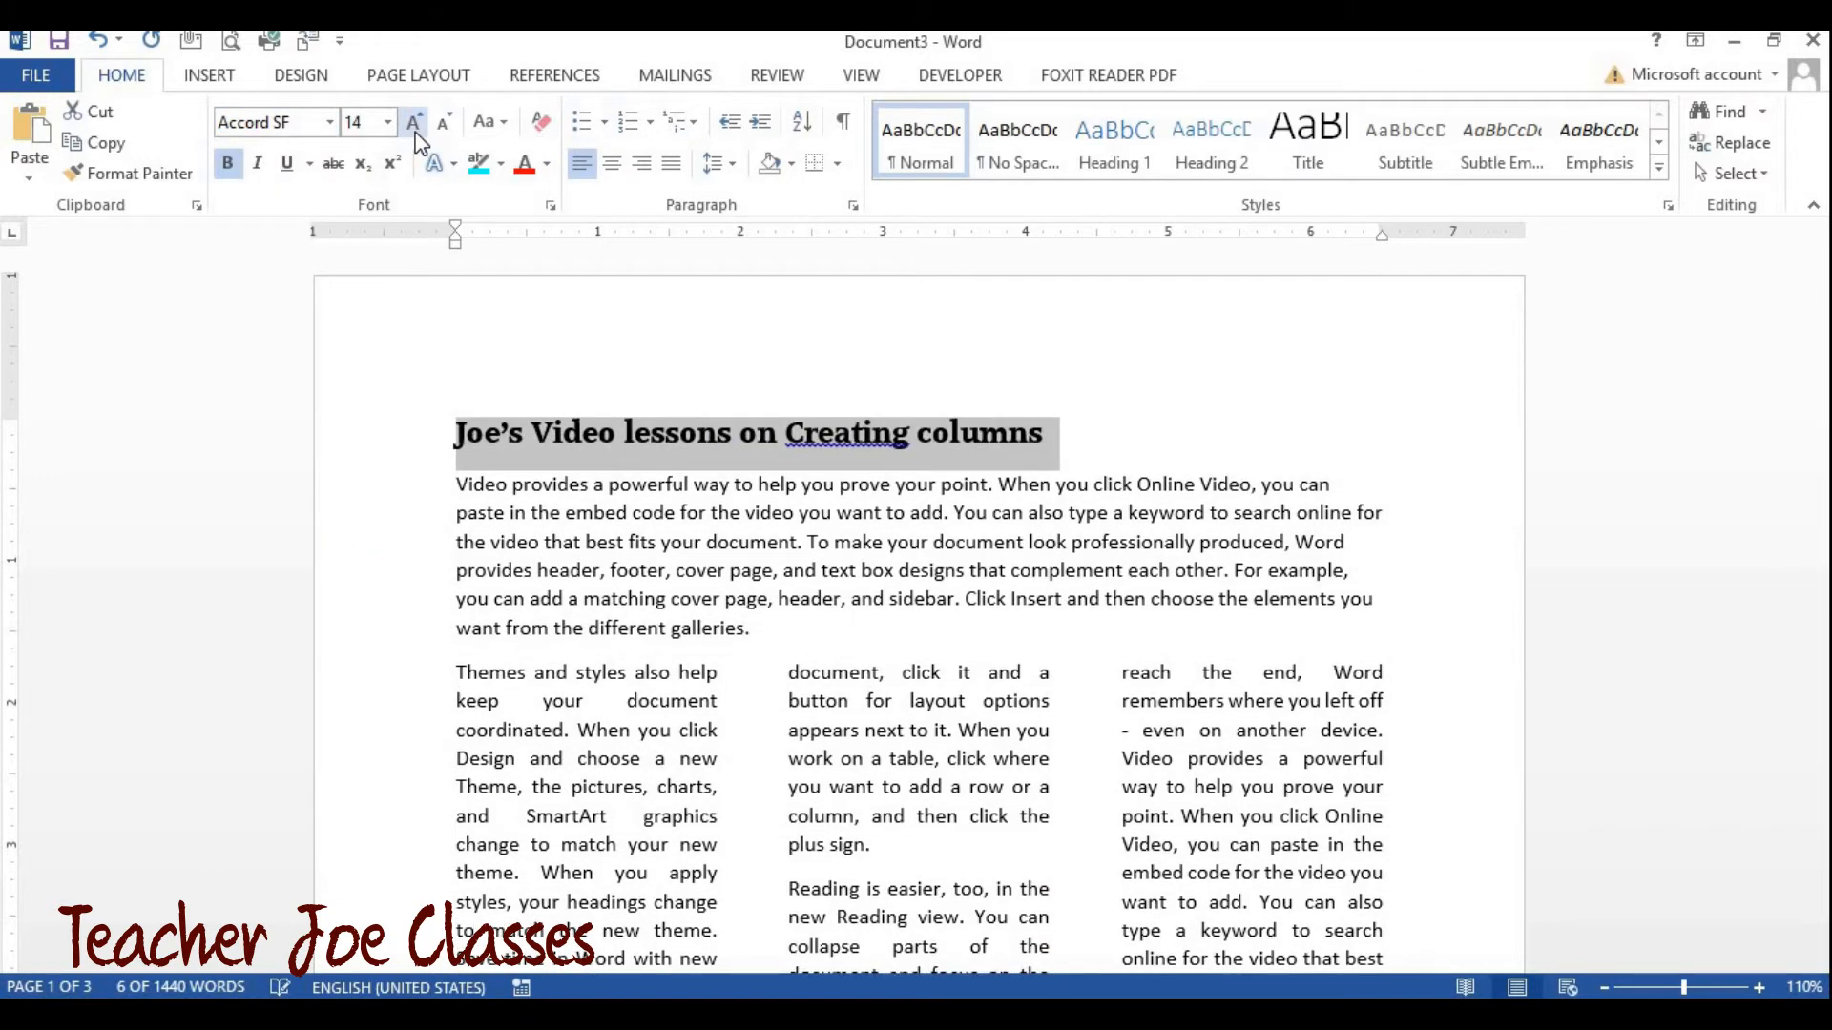
Step: Center the title line and color its text red
{"action": "left_click", "coordinate": [613, 164]}
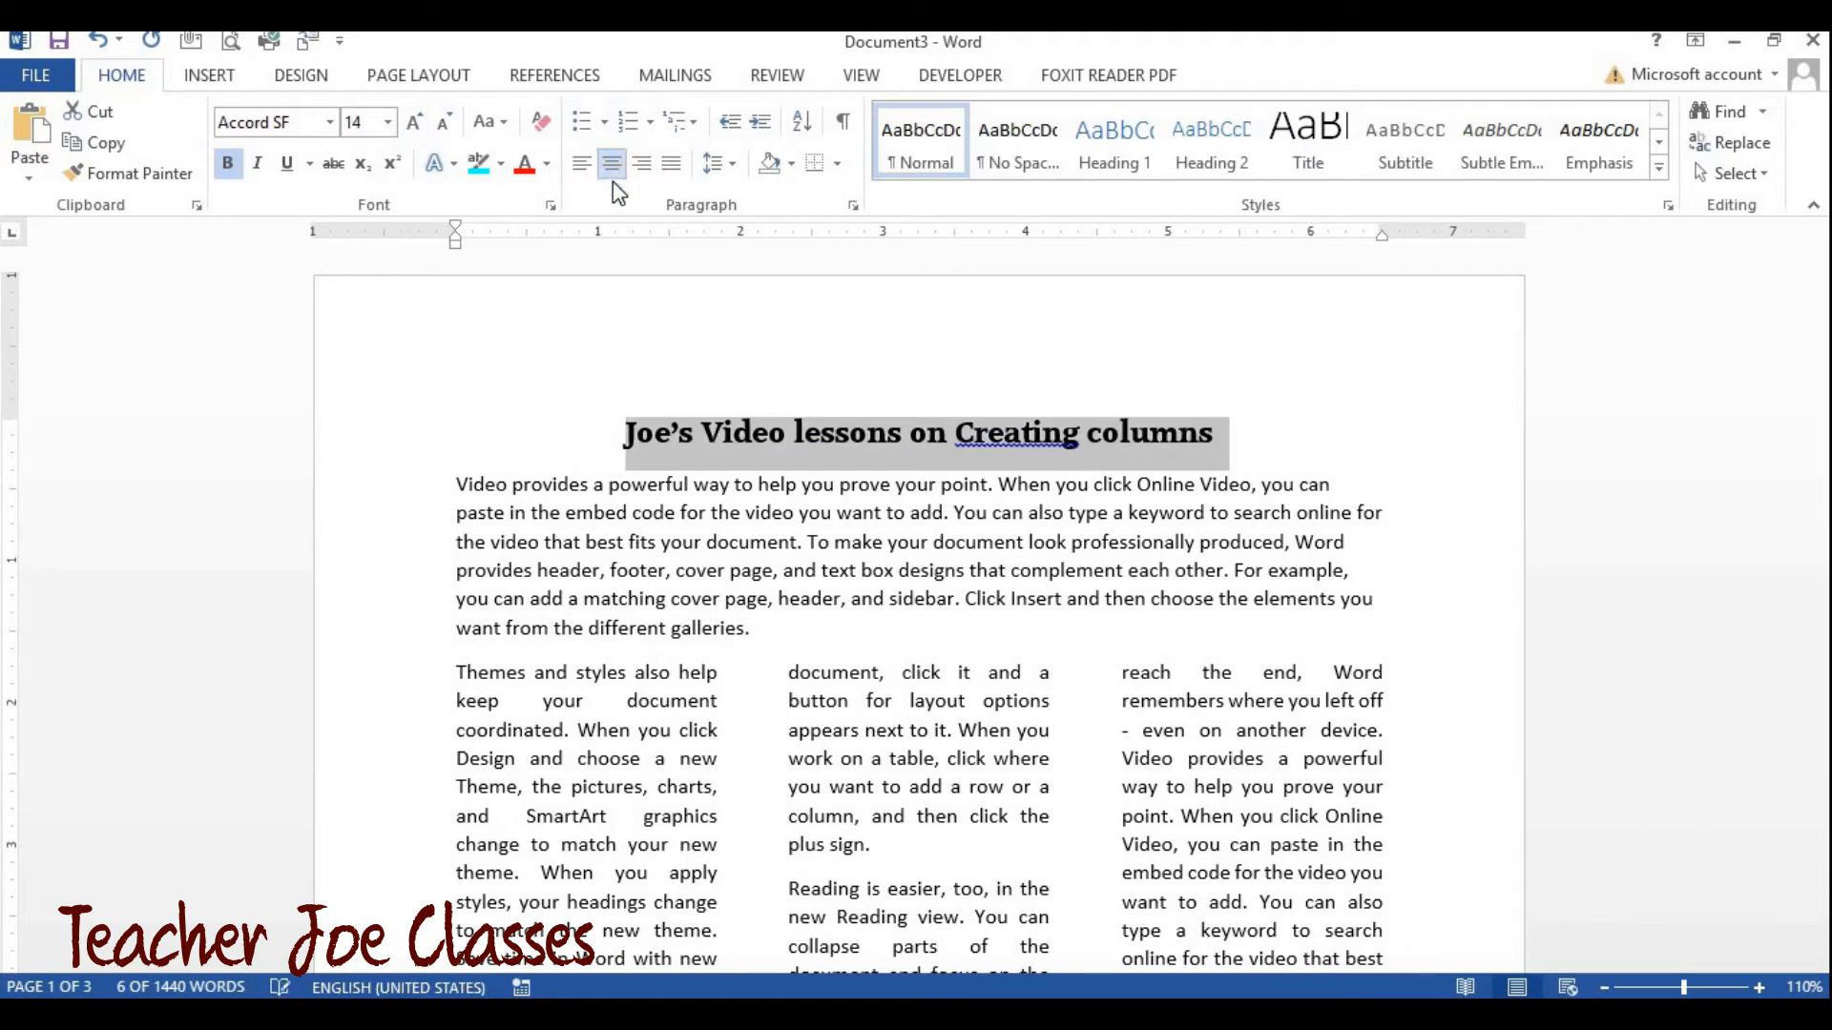
{"action": "left_click", "coordinate": [546, 163]}
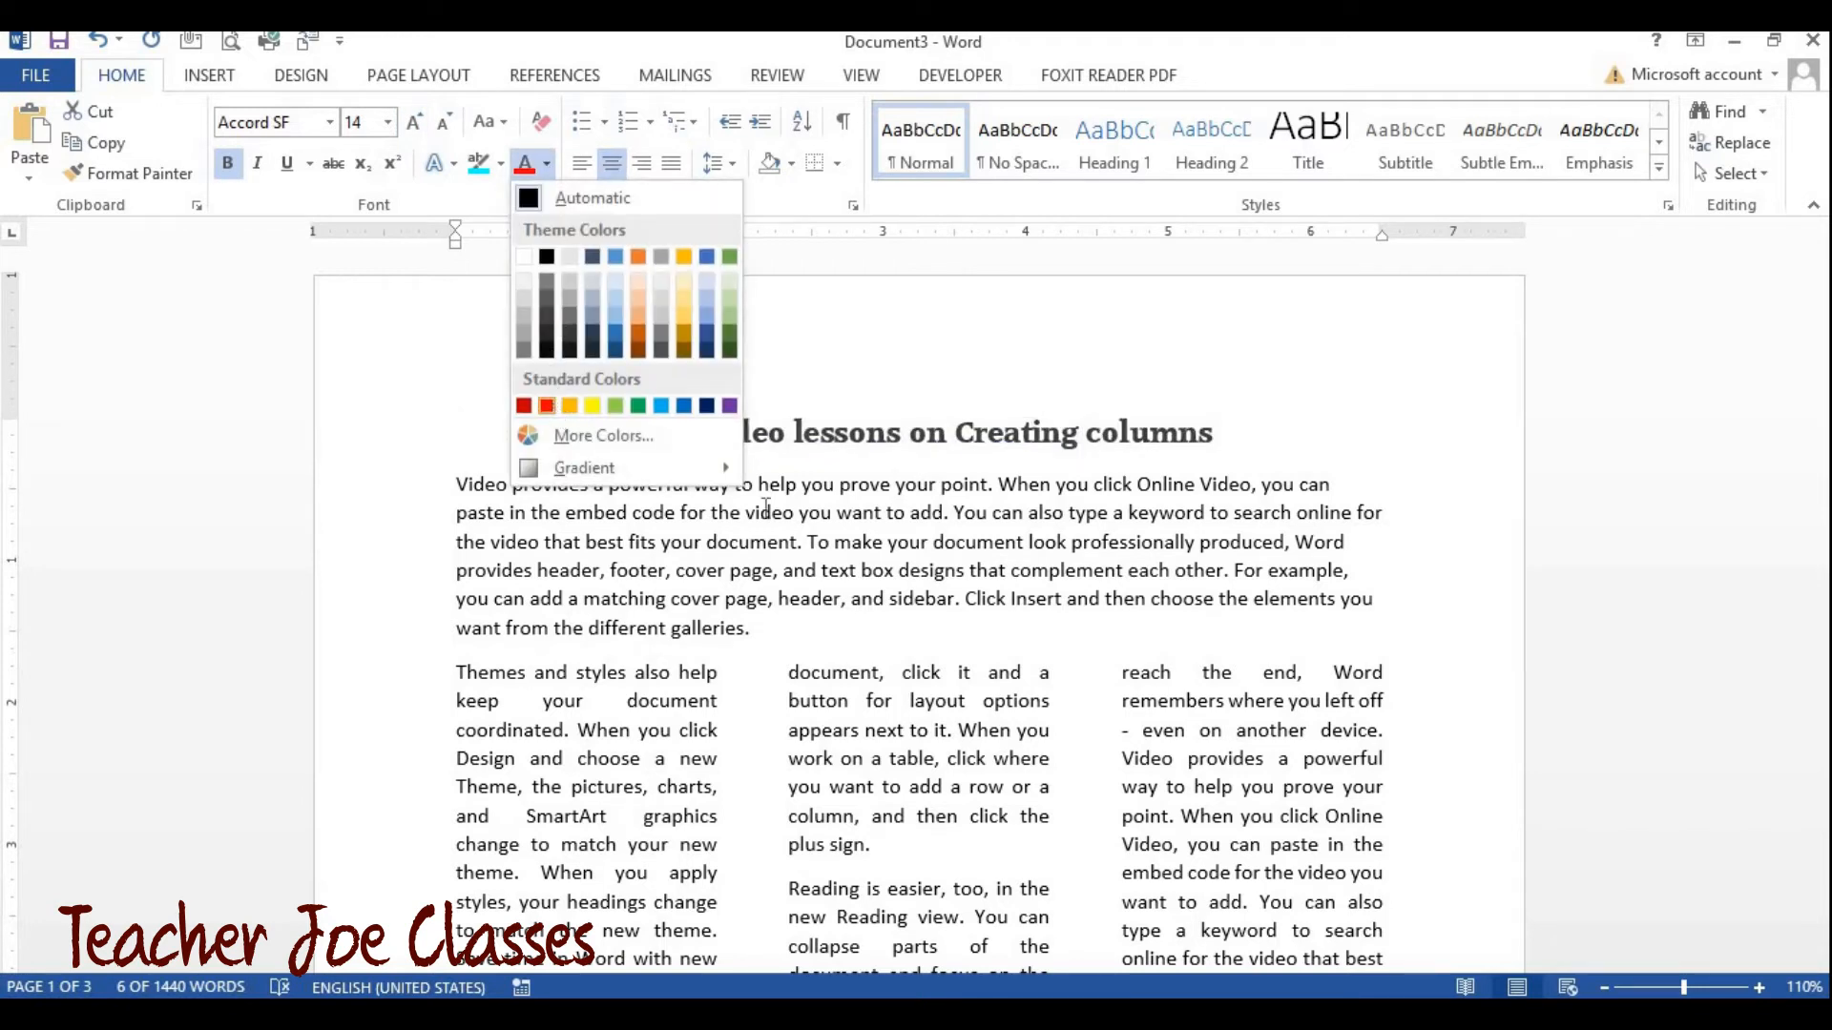
{"action": "left_click", "coordinate": [547, 407]}
{"action": "left_click", "coordinate": [808, 541]}
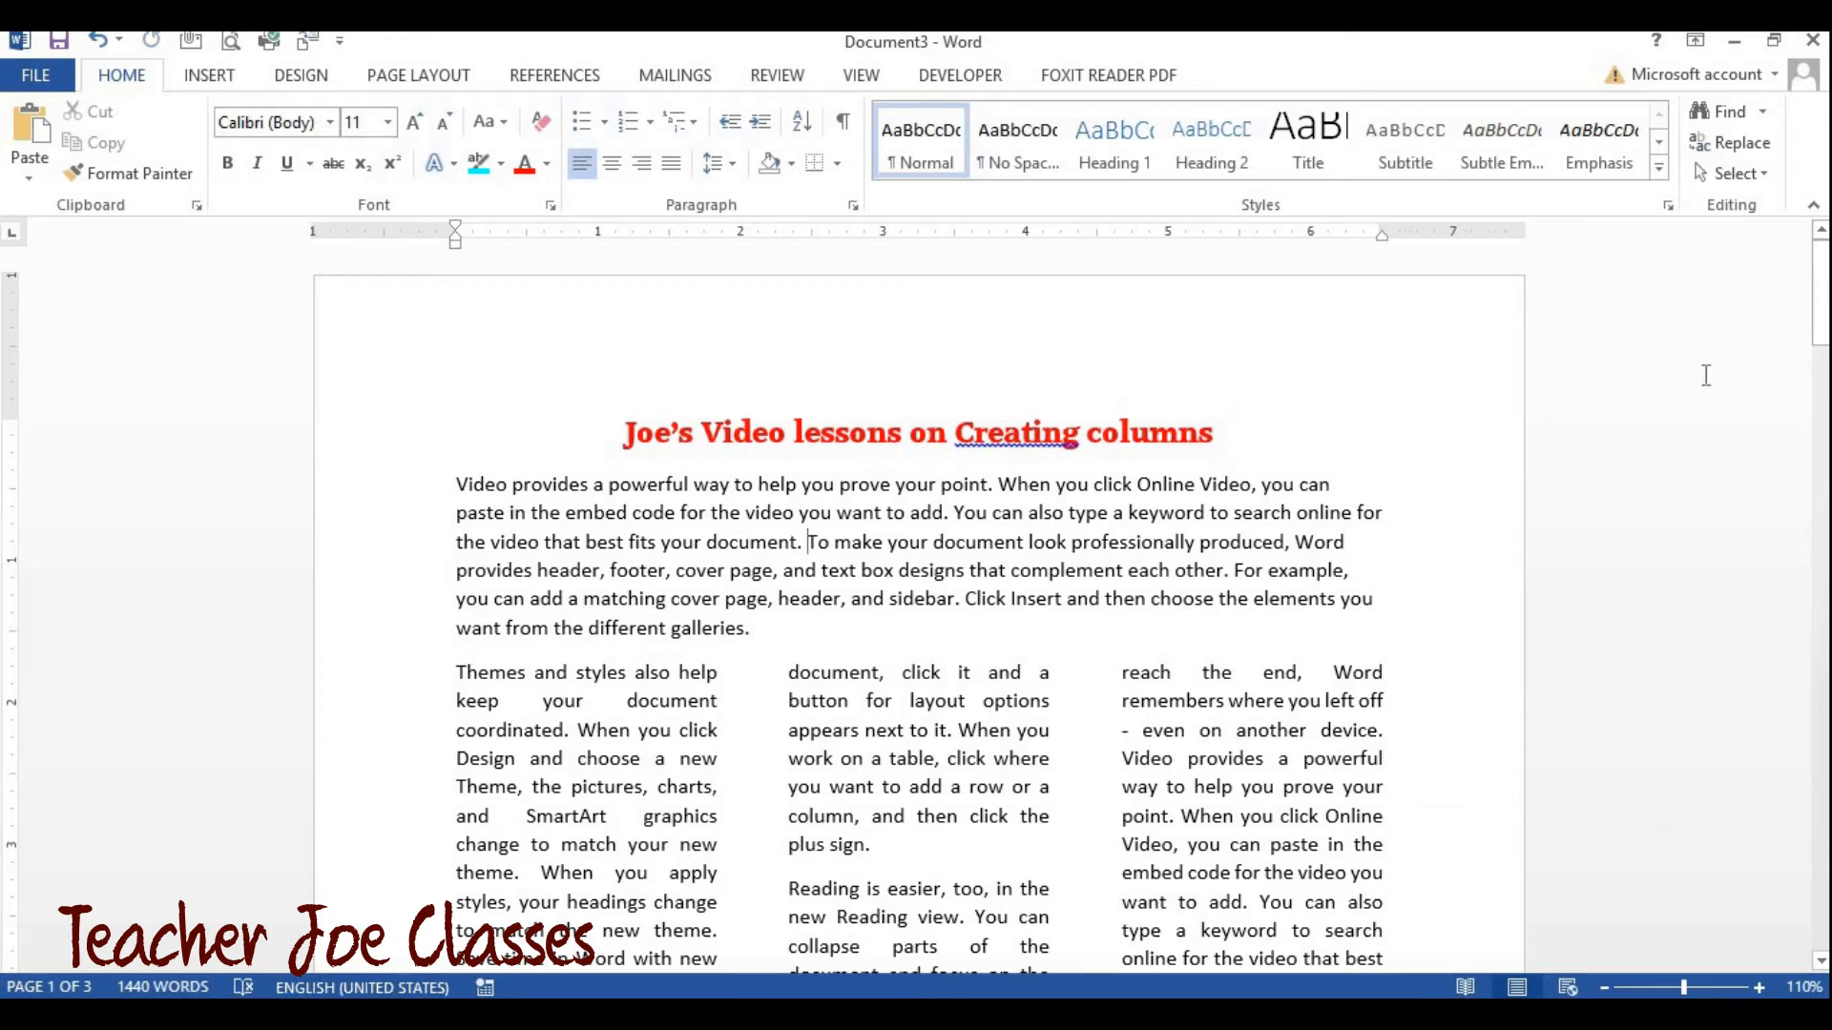
Step: Highlight the whole "Save time in Word with new buttons" paragraph below the three-column text in turquoise
{"action": "mouse_move", "coordinate": [1822, 314]}
{"action": "left_mouse_down"}
{"action": "mouse_move", "coordinate": [1824, 351]}
{"action": "mouse_move", "coordinate": [1825, 324]}
{"action": "left_mouse_up"}
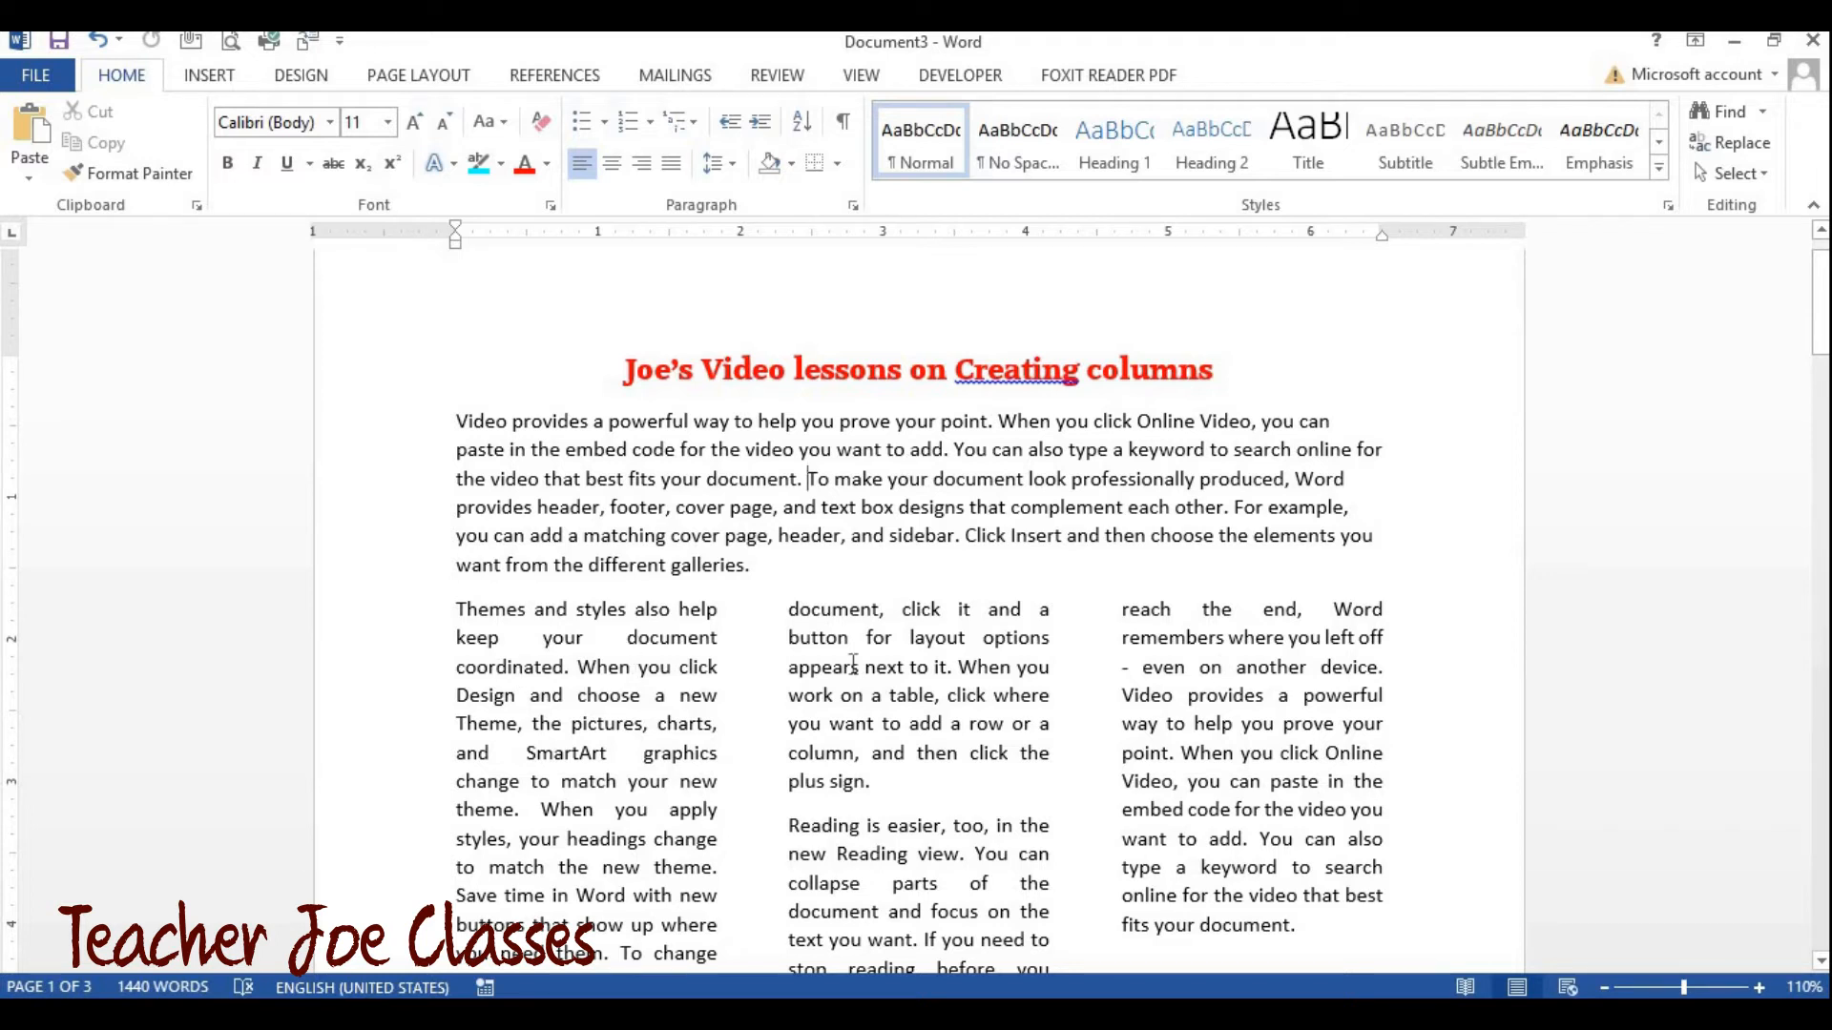
{"action": "left_click_drag", "start_coordinate": [1825, 379], "coordinate": [1822, 471]}
{"action": "left_click_drag", "start_coordinate": [451, 584], "coordinate": [534, 727]}
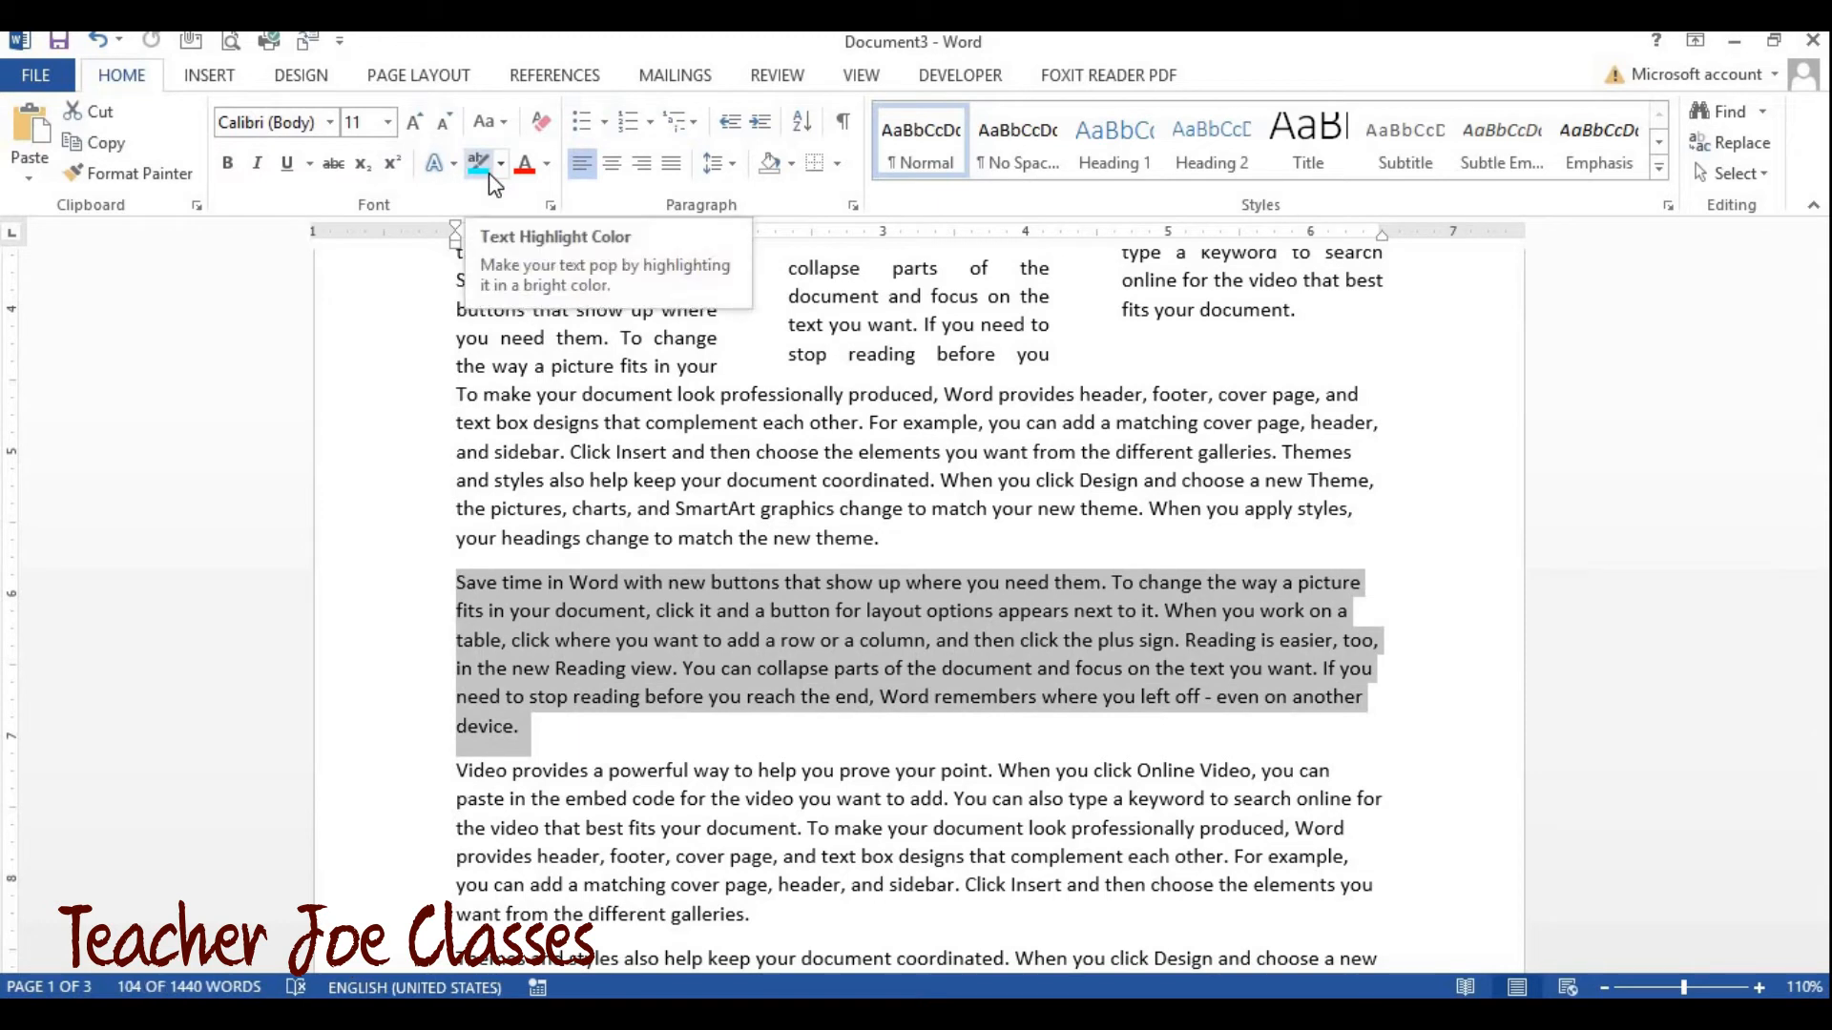
{"action": "left_click", "coordinate": [487, 169]}
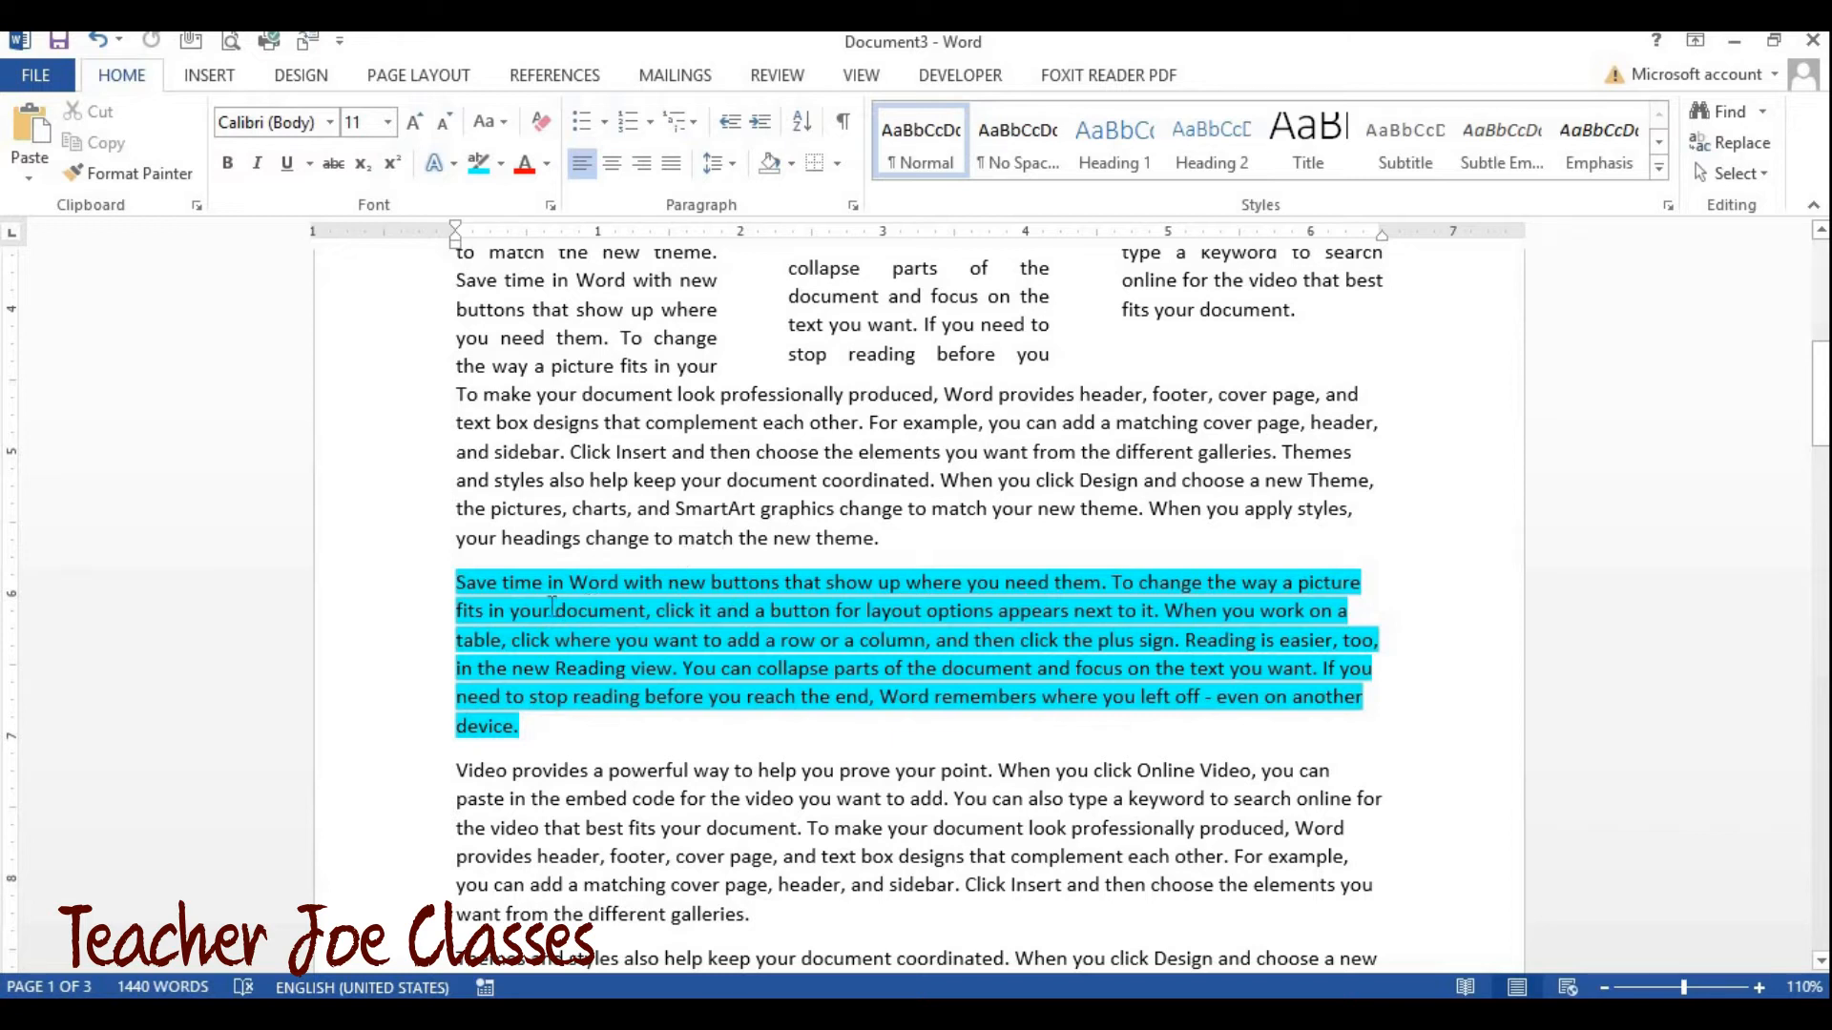
Step: Insert a Next Page section break directly before the highlighted paragraph
{"action": "left_click_drag", "start_coordinate": [420, 586], "coordinate": [416, 740]}
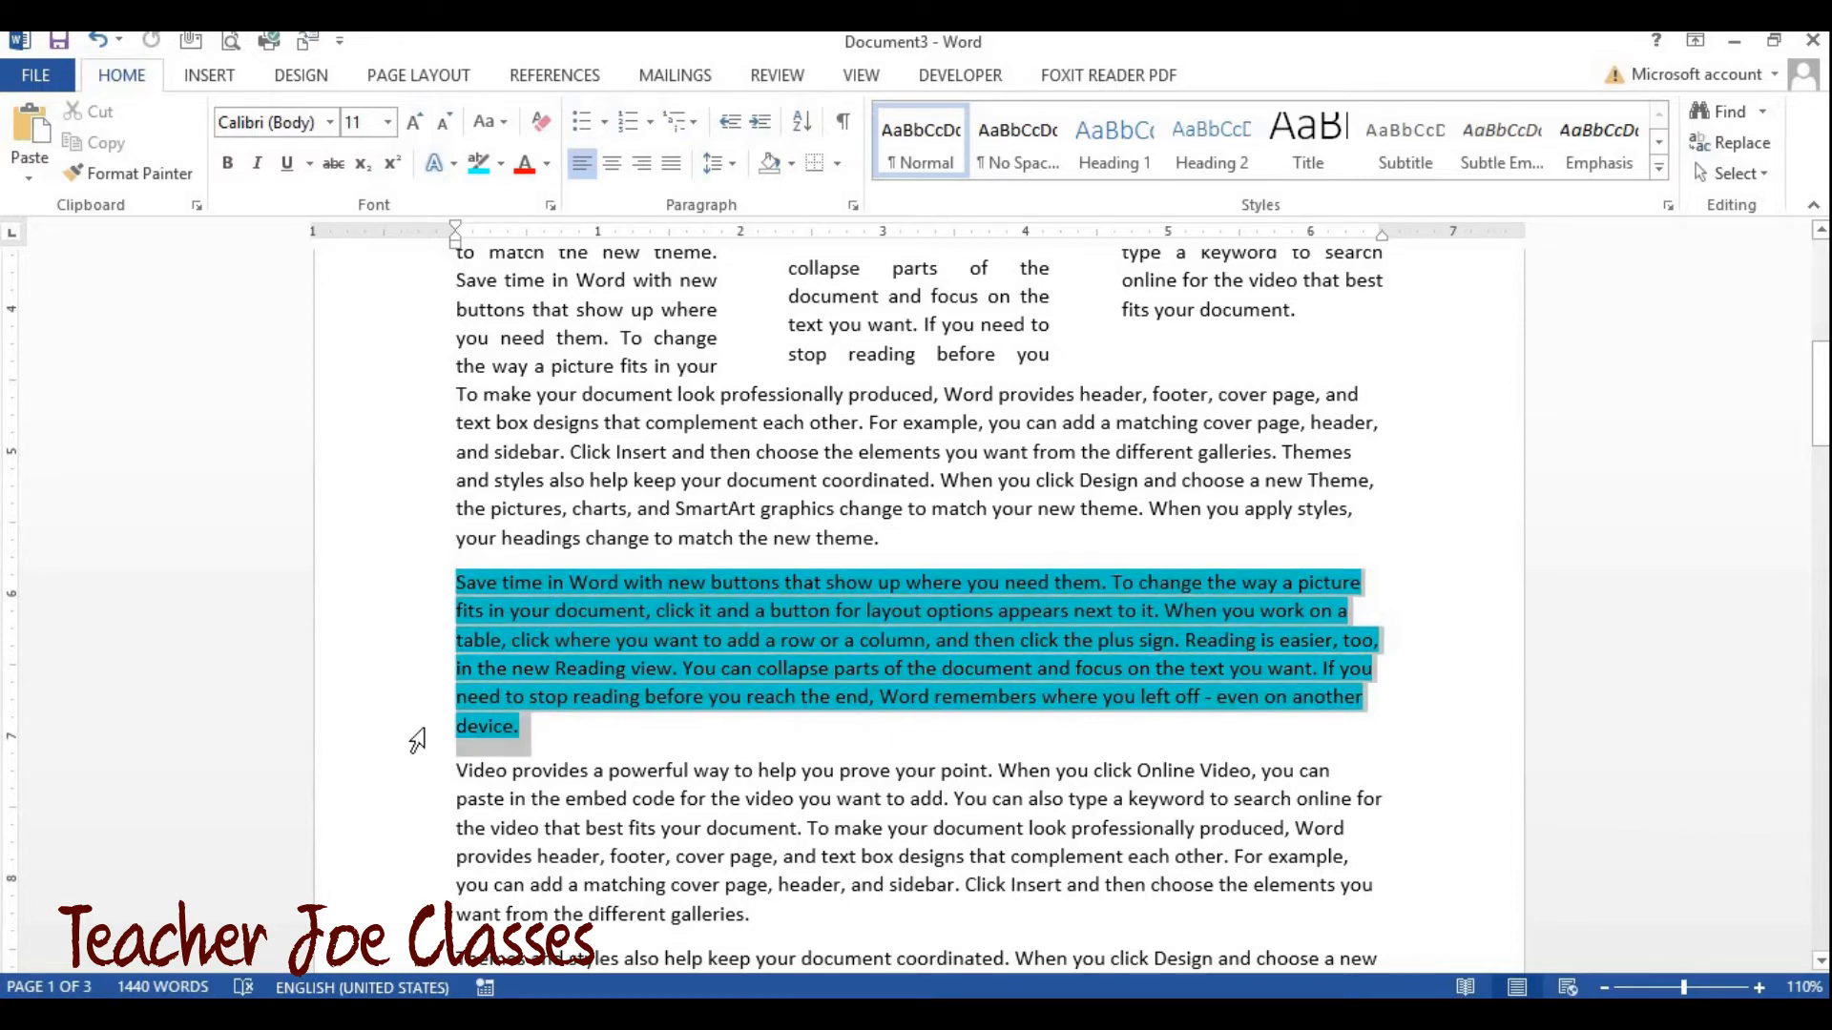
{"action": "left_click", "coordinate": [633, 756]}
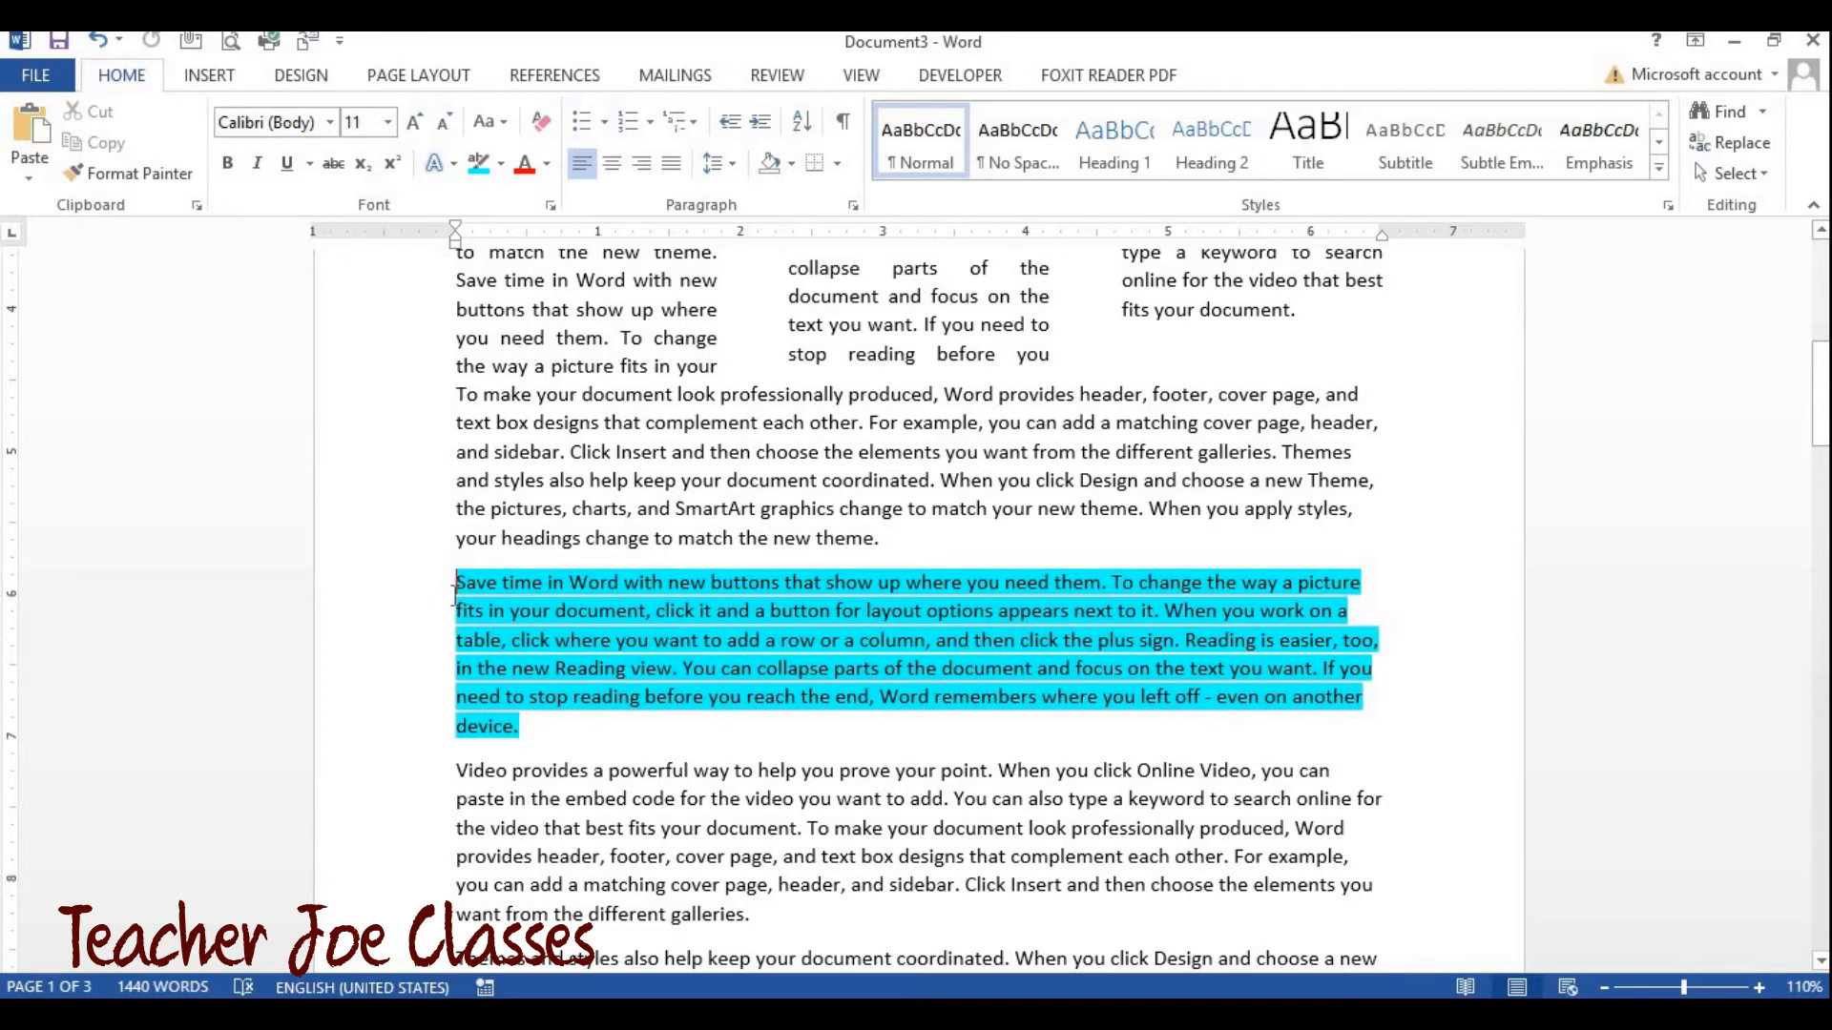
{"action": "left_click", "coordinate": [455, 86]}
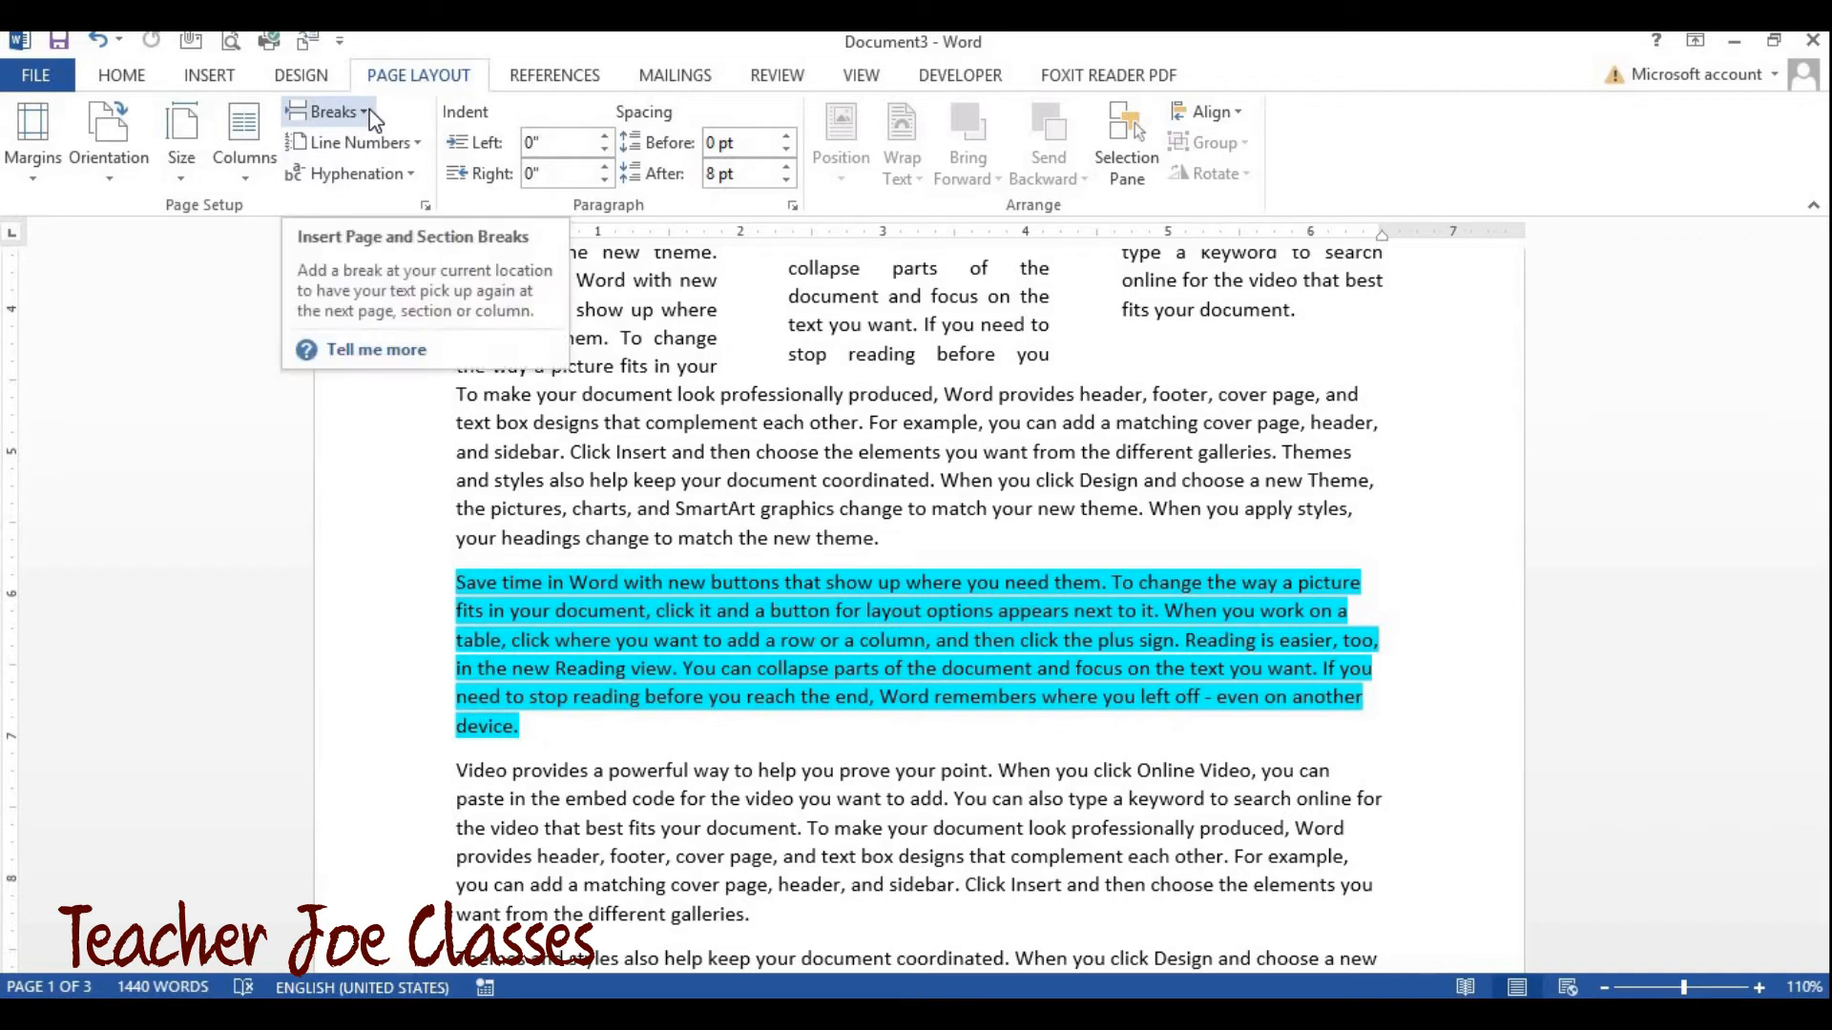
{"action": "left_click", "coordinate": [366, 112]}
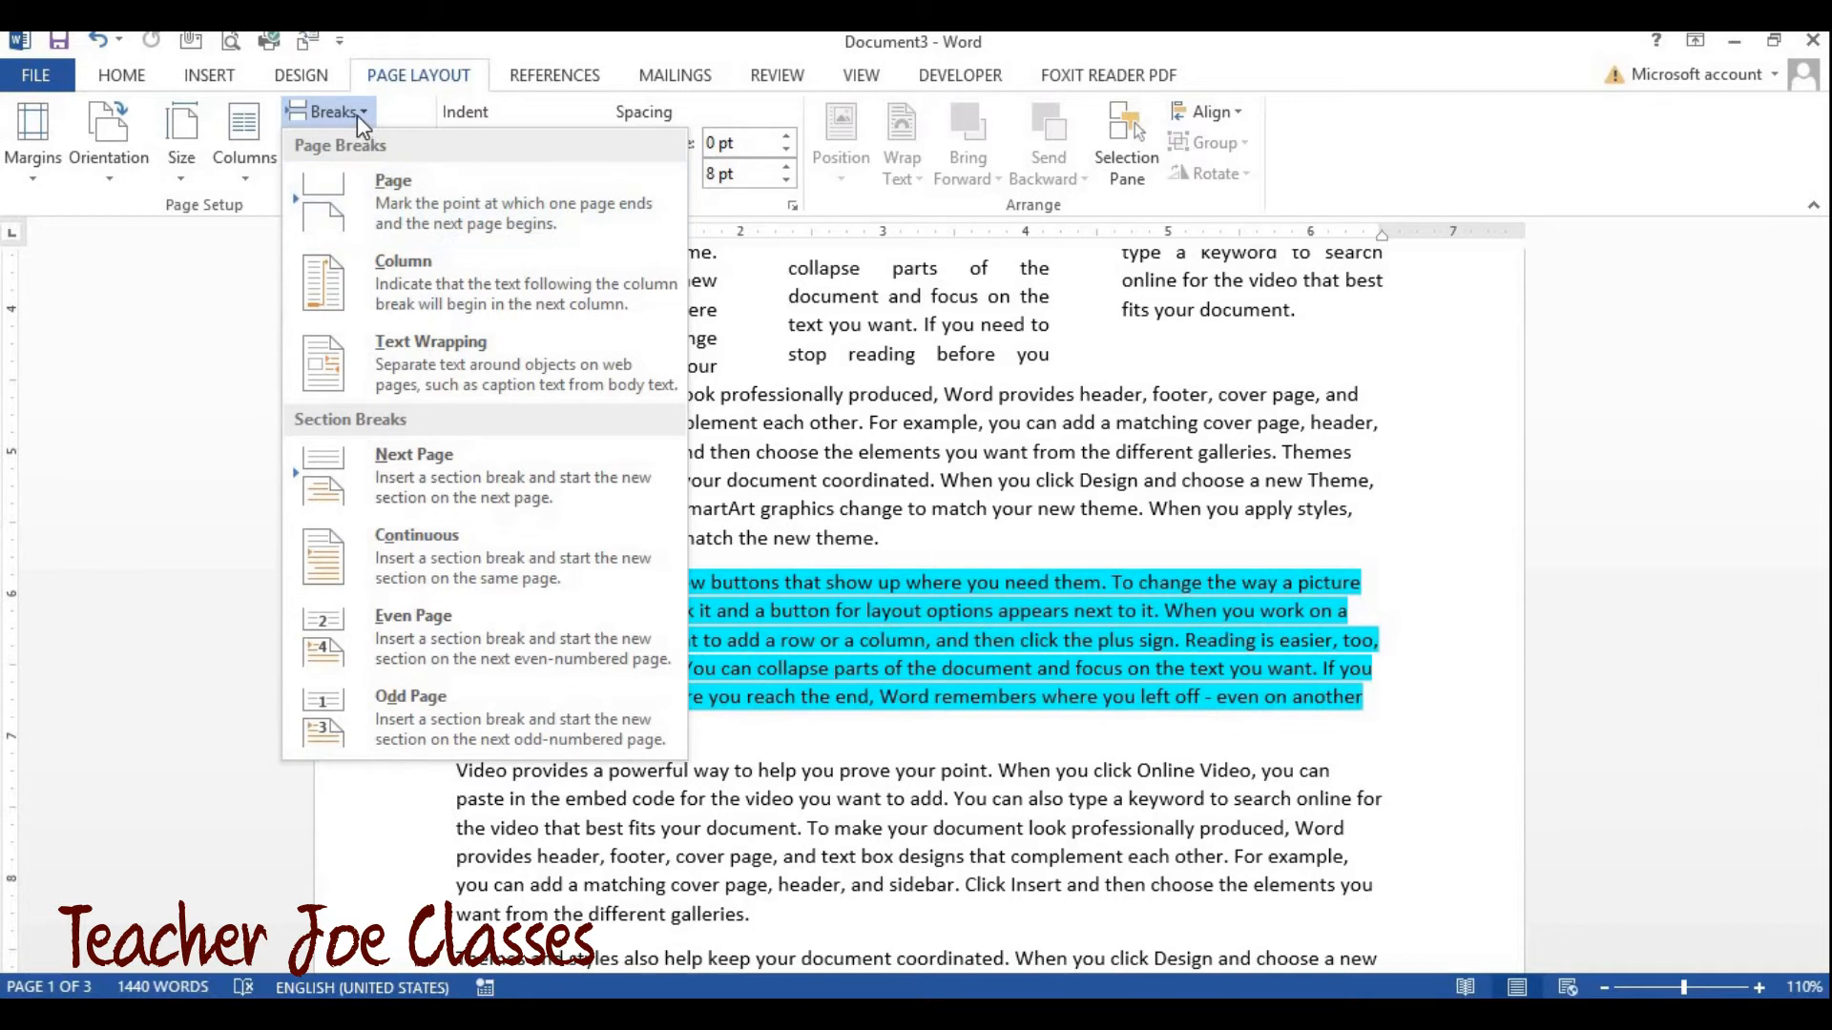
{"action": "left_click", "coordinate": [398, 461]}
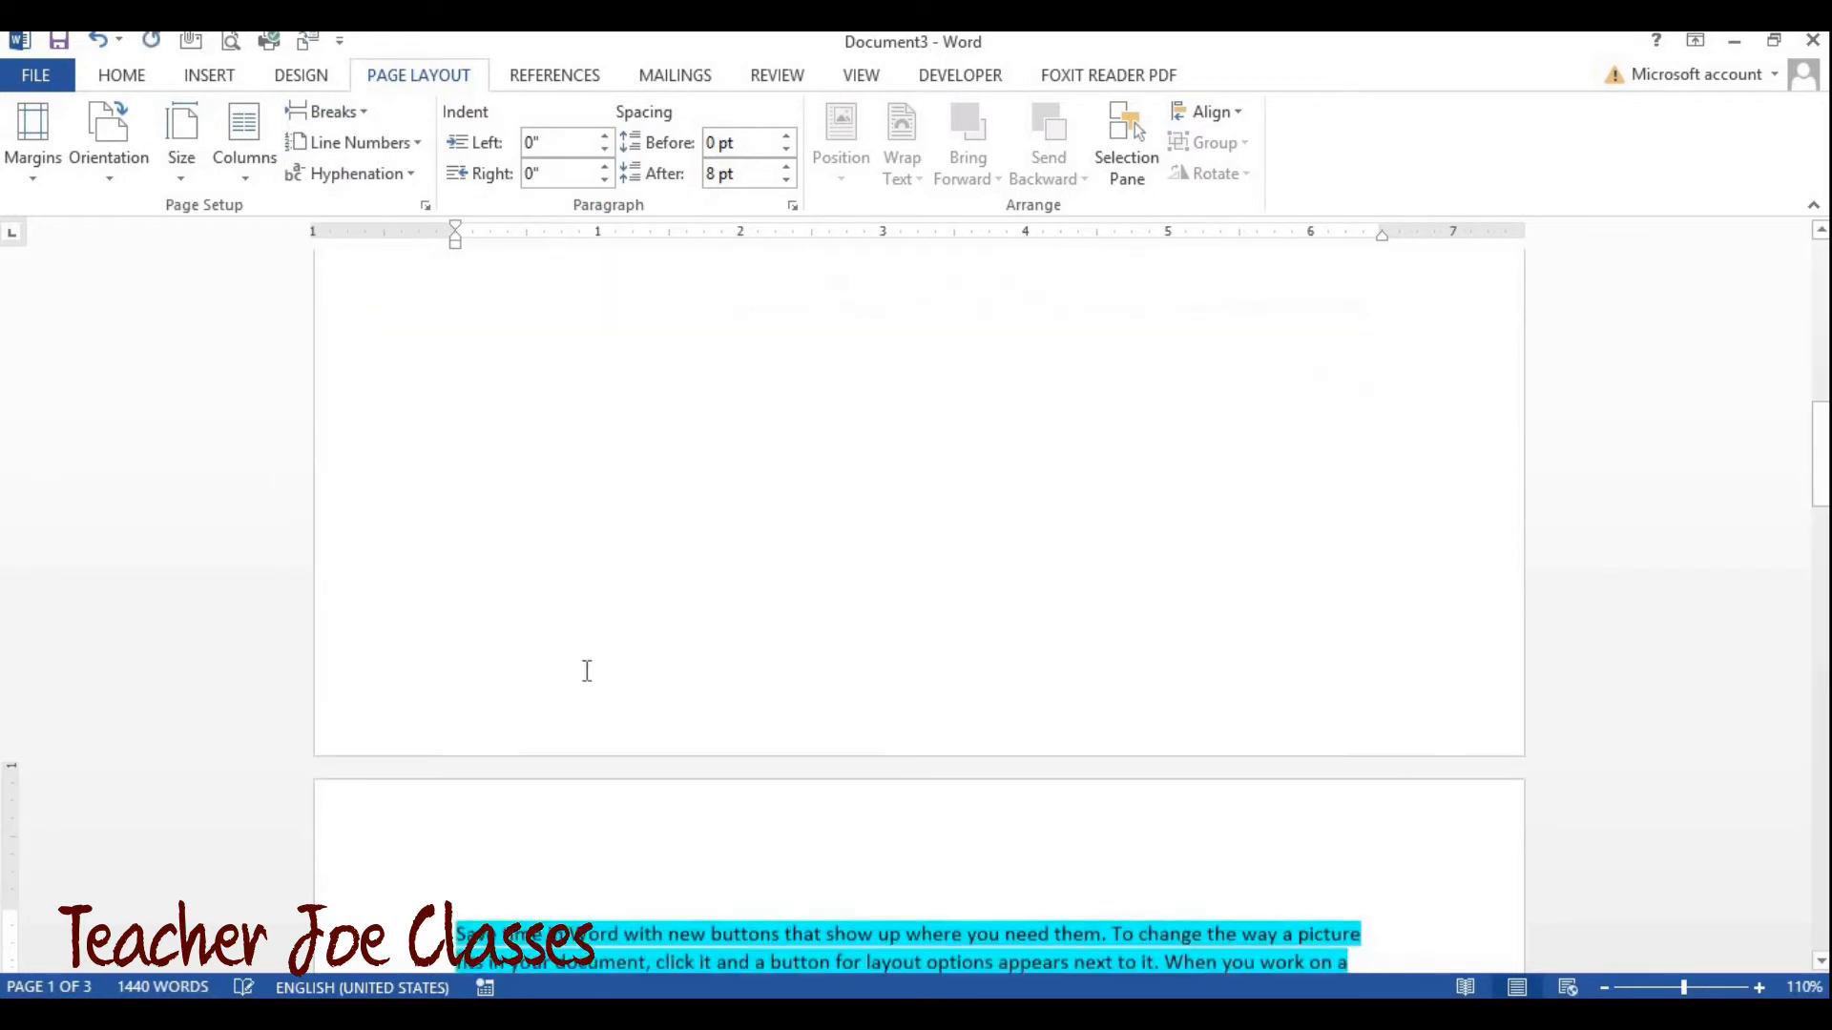
Step: Insert a Next Page section break after the highlighted paragraph, before the paragraph starting "Video provides a powerful way"
{"action": "scroll", "coordinate": [730, 460], "scroll_direction": "down", "scroll_amount": 7}
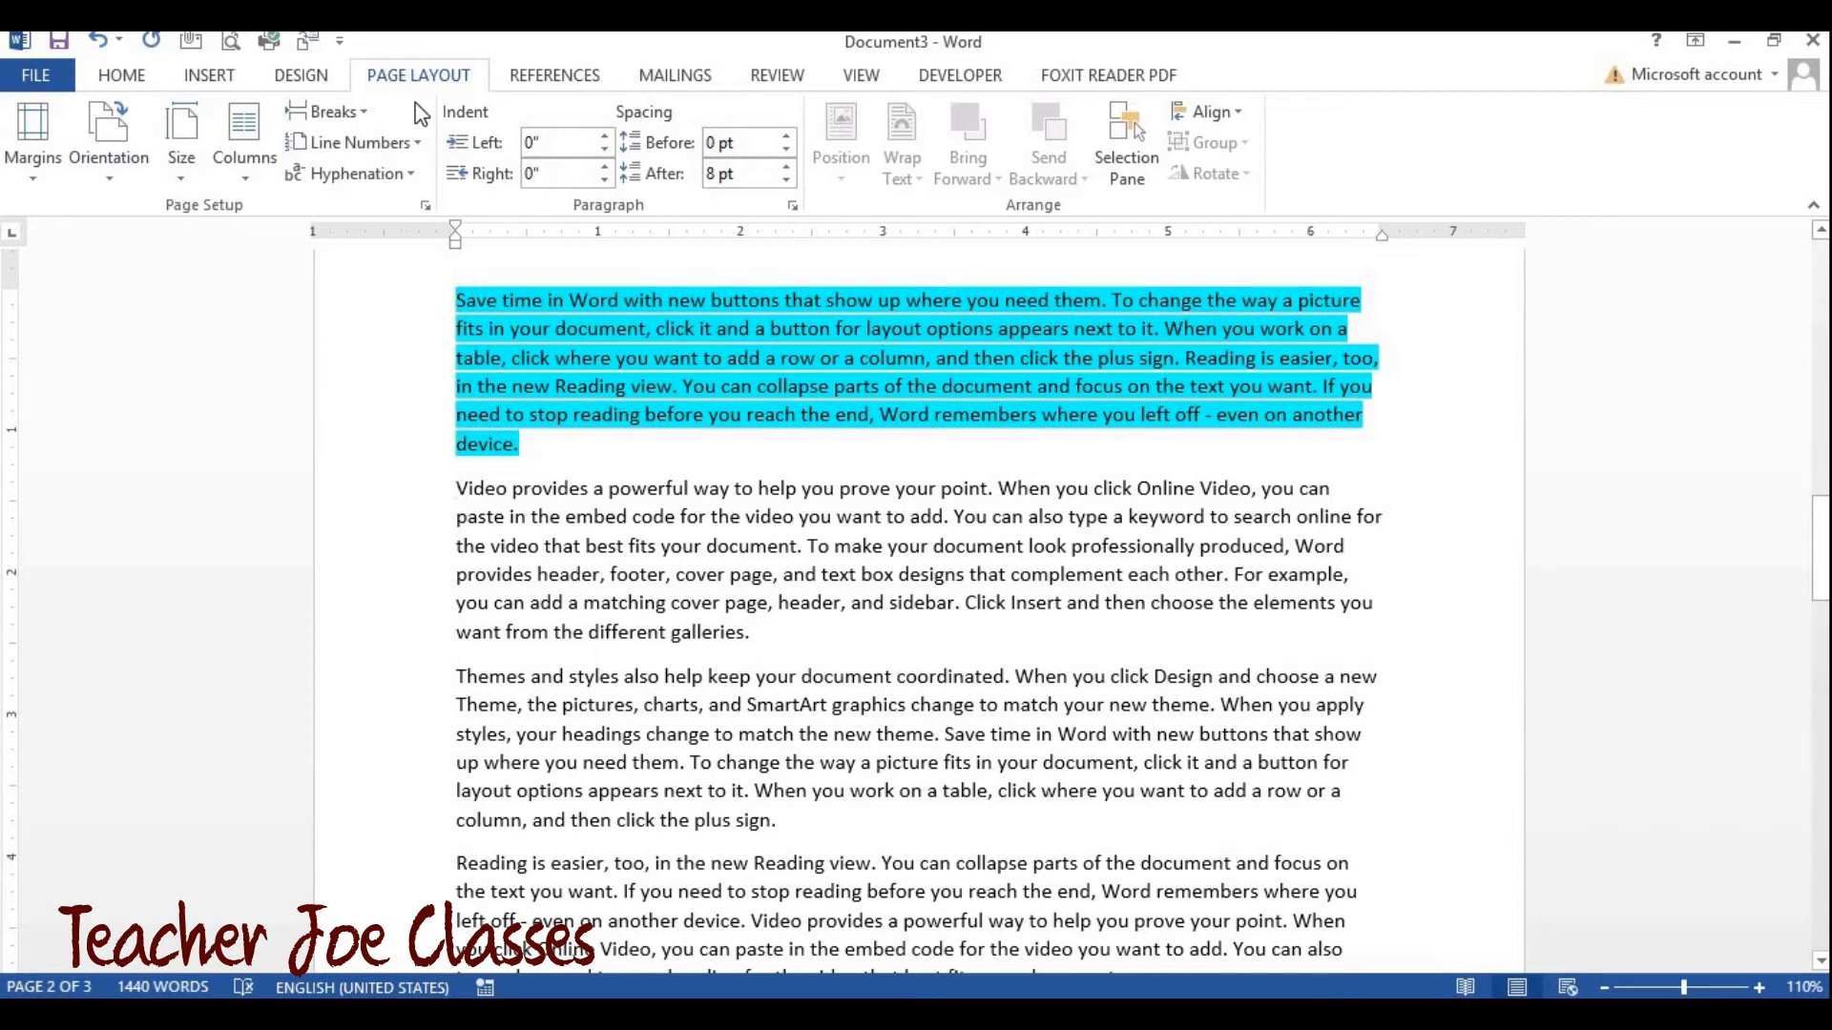
{"action": "left_click", "coordinate": [359, 110]}
{"action": "left_click", "coordinate": [396, 489]}
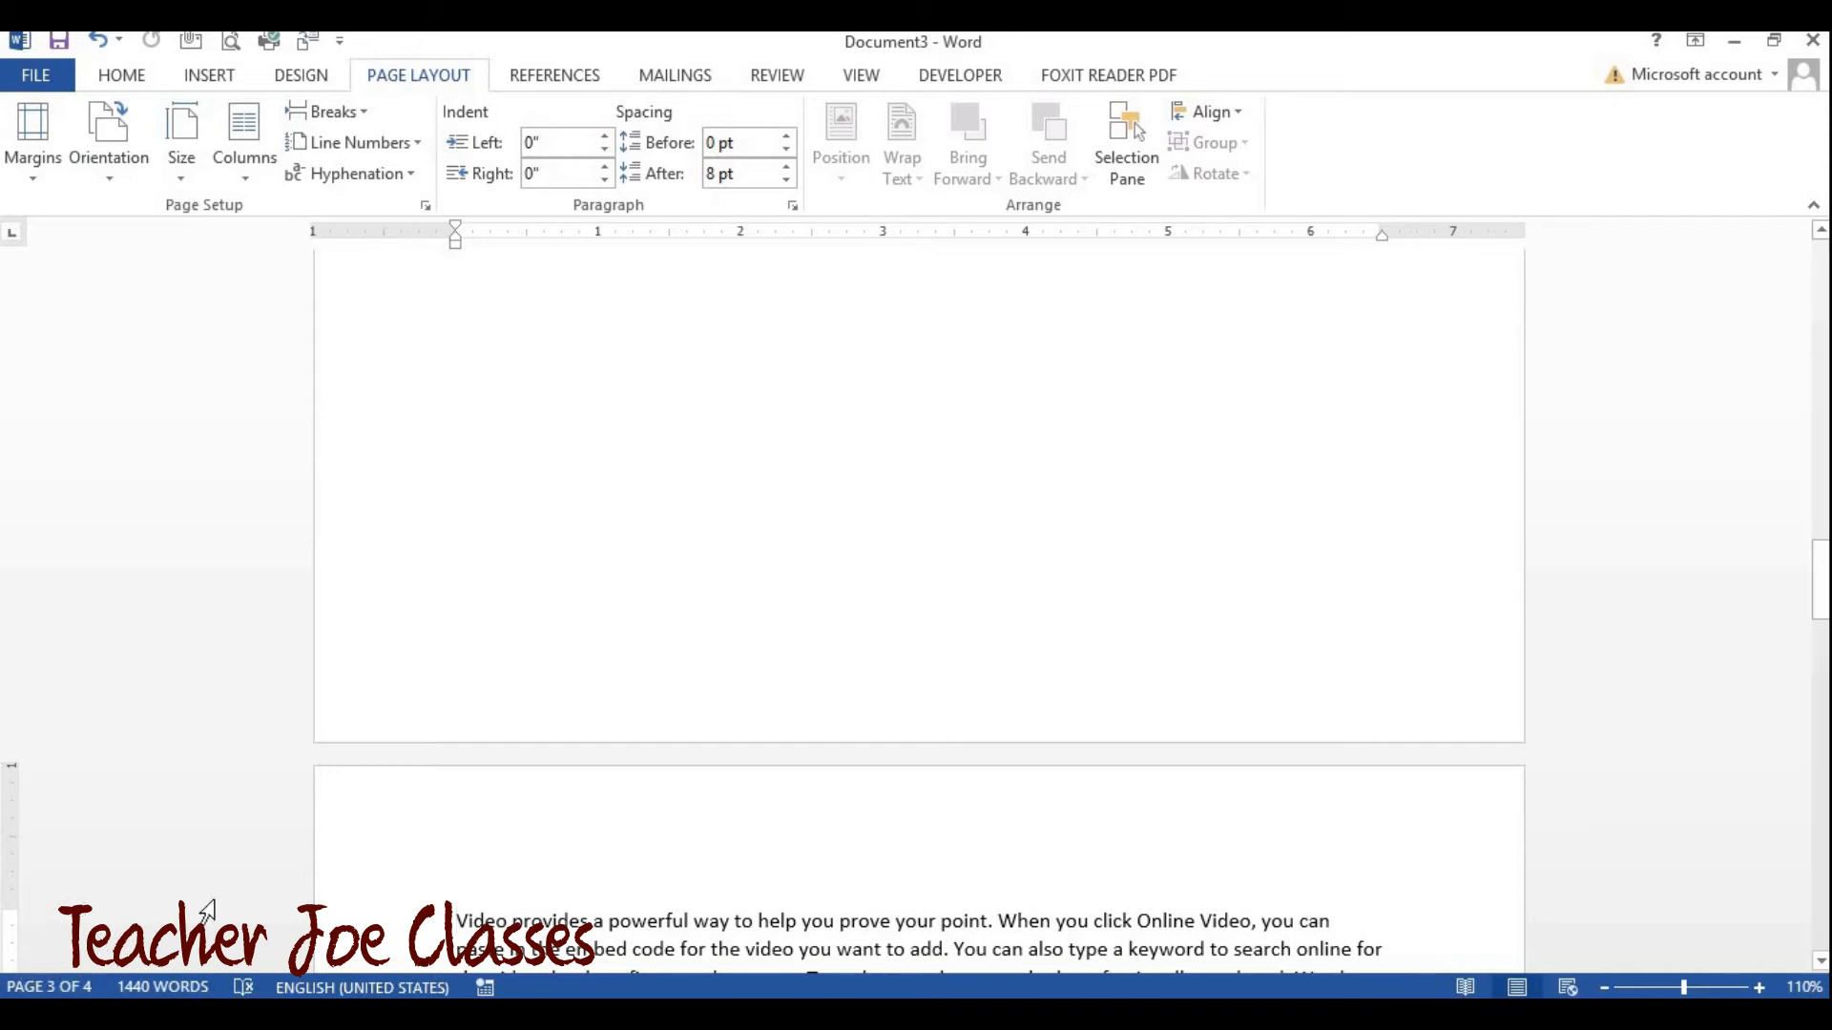
Step: Set the page orientation to Landscape for only the section containing the highlighted paragraph
{"action": "left_click_drag", "start_coordinate": [1824, 578], "coordinate": [1822, 440]}
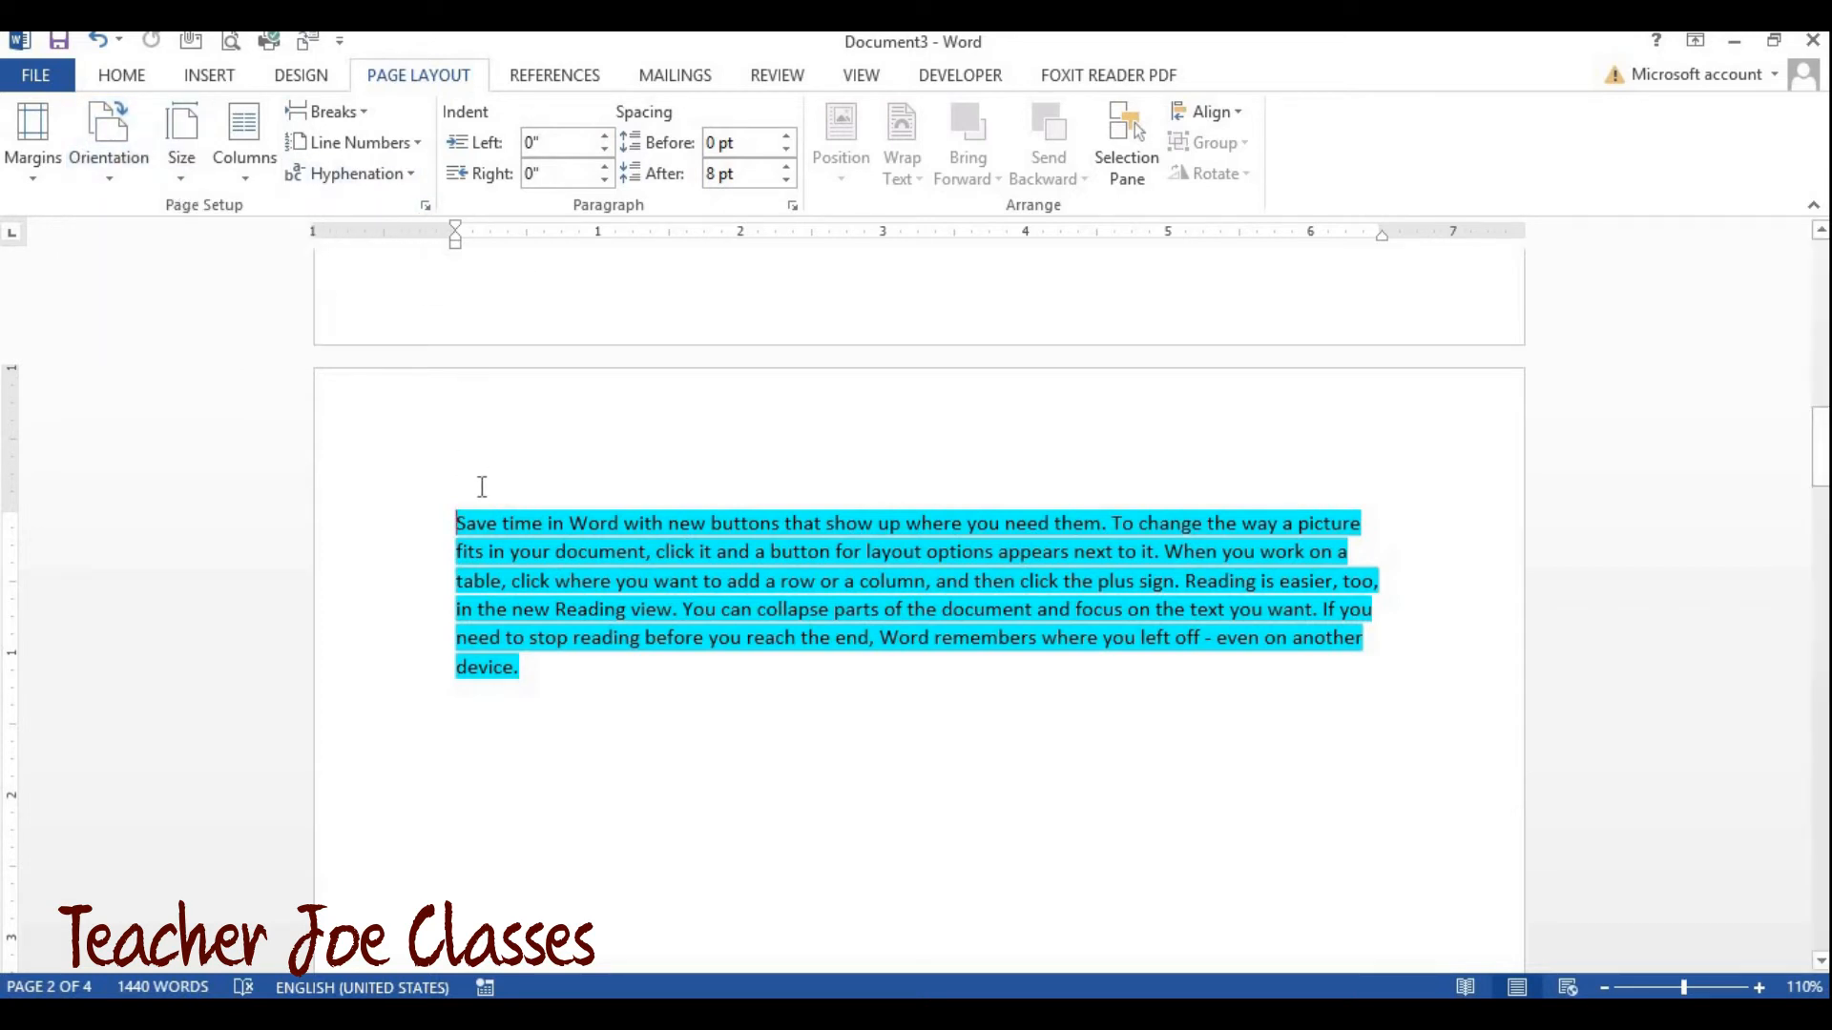
{"action": "left_click", "coordinate": [426, 208]}
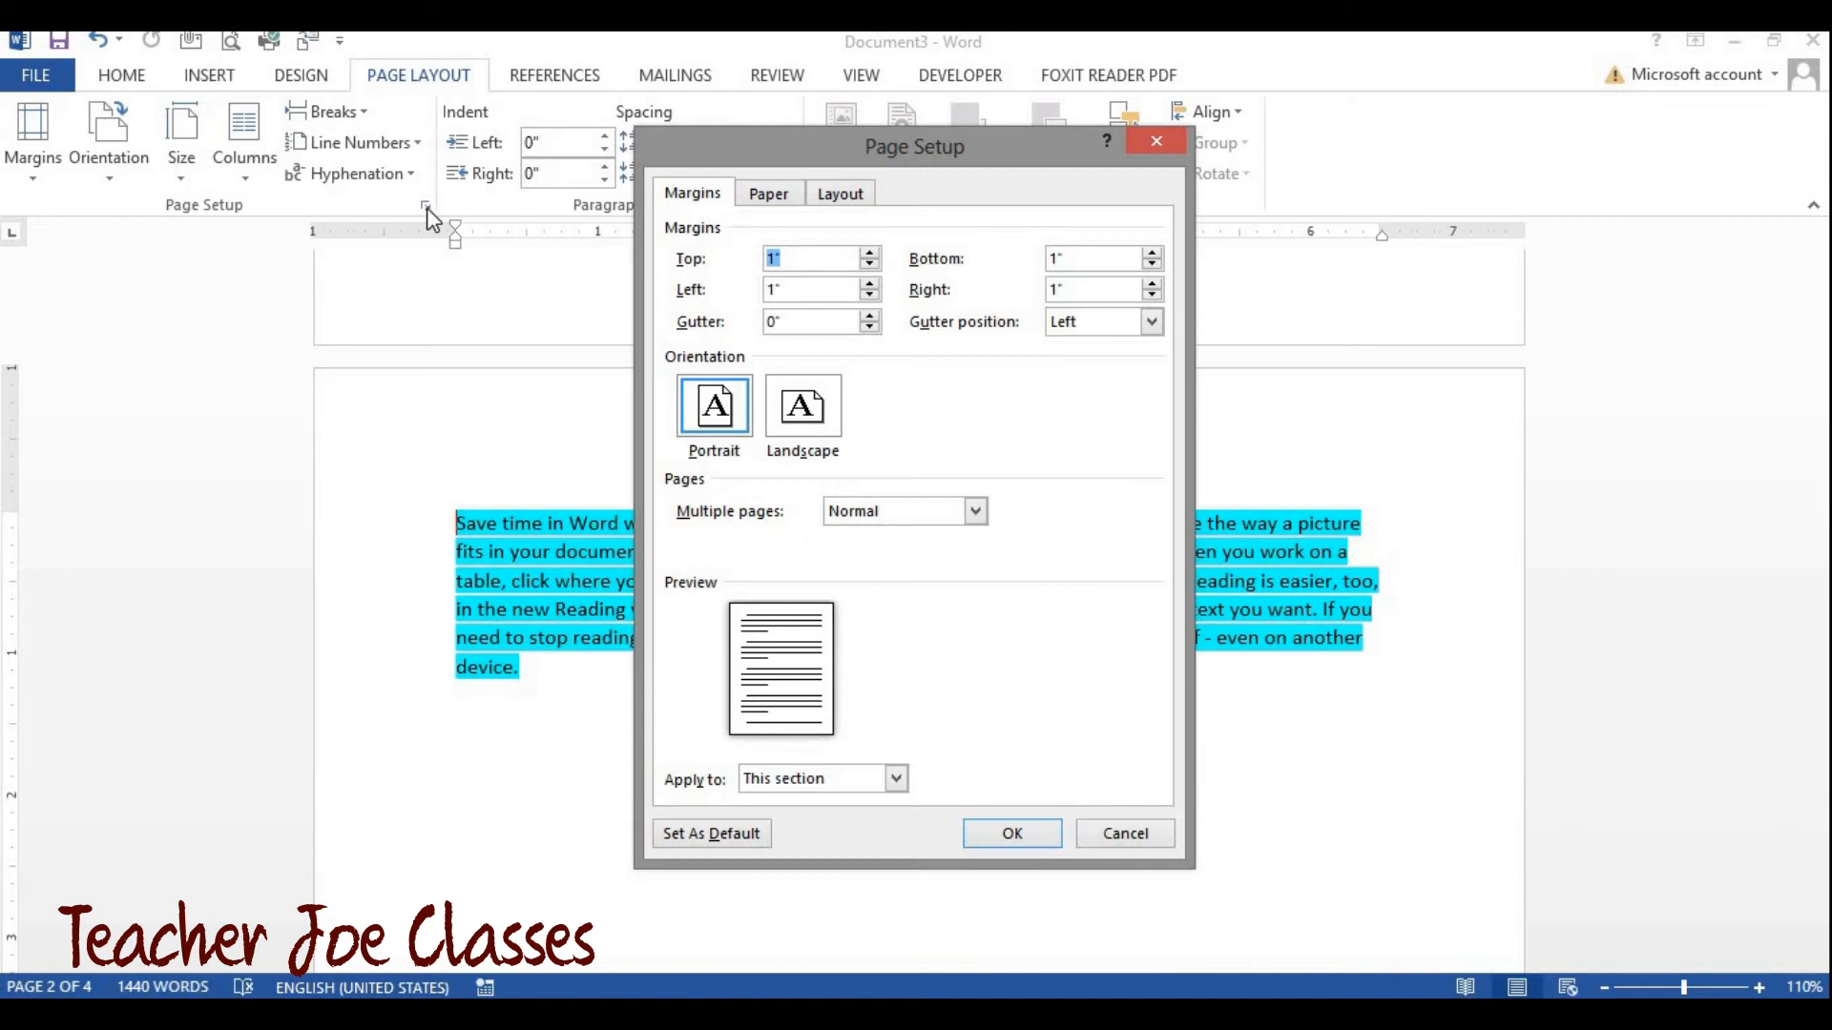
{"action": "left_click", "coordinate": [739, 417]}
{"action": "left_click", "coordinate": [804, 424]}
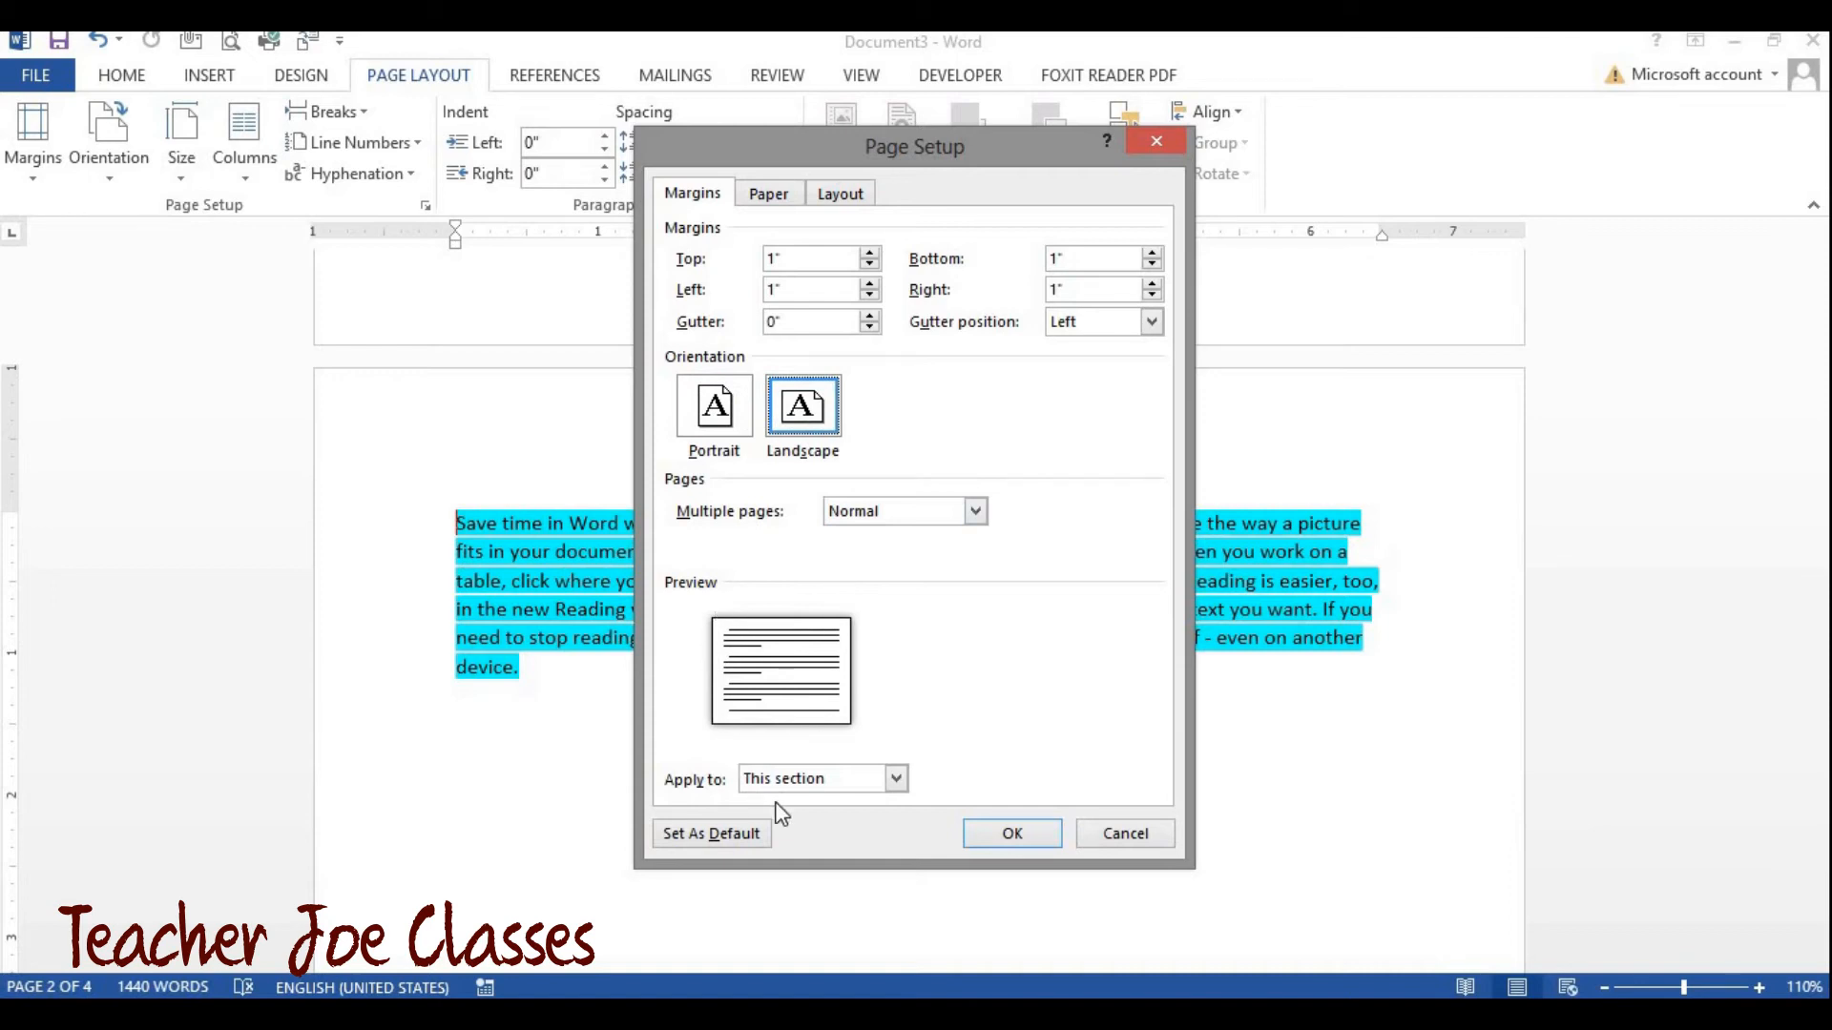
{"action": "left_click", "coordinate": [800, 779]}
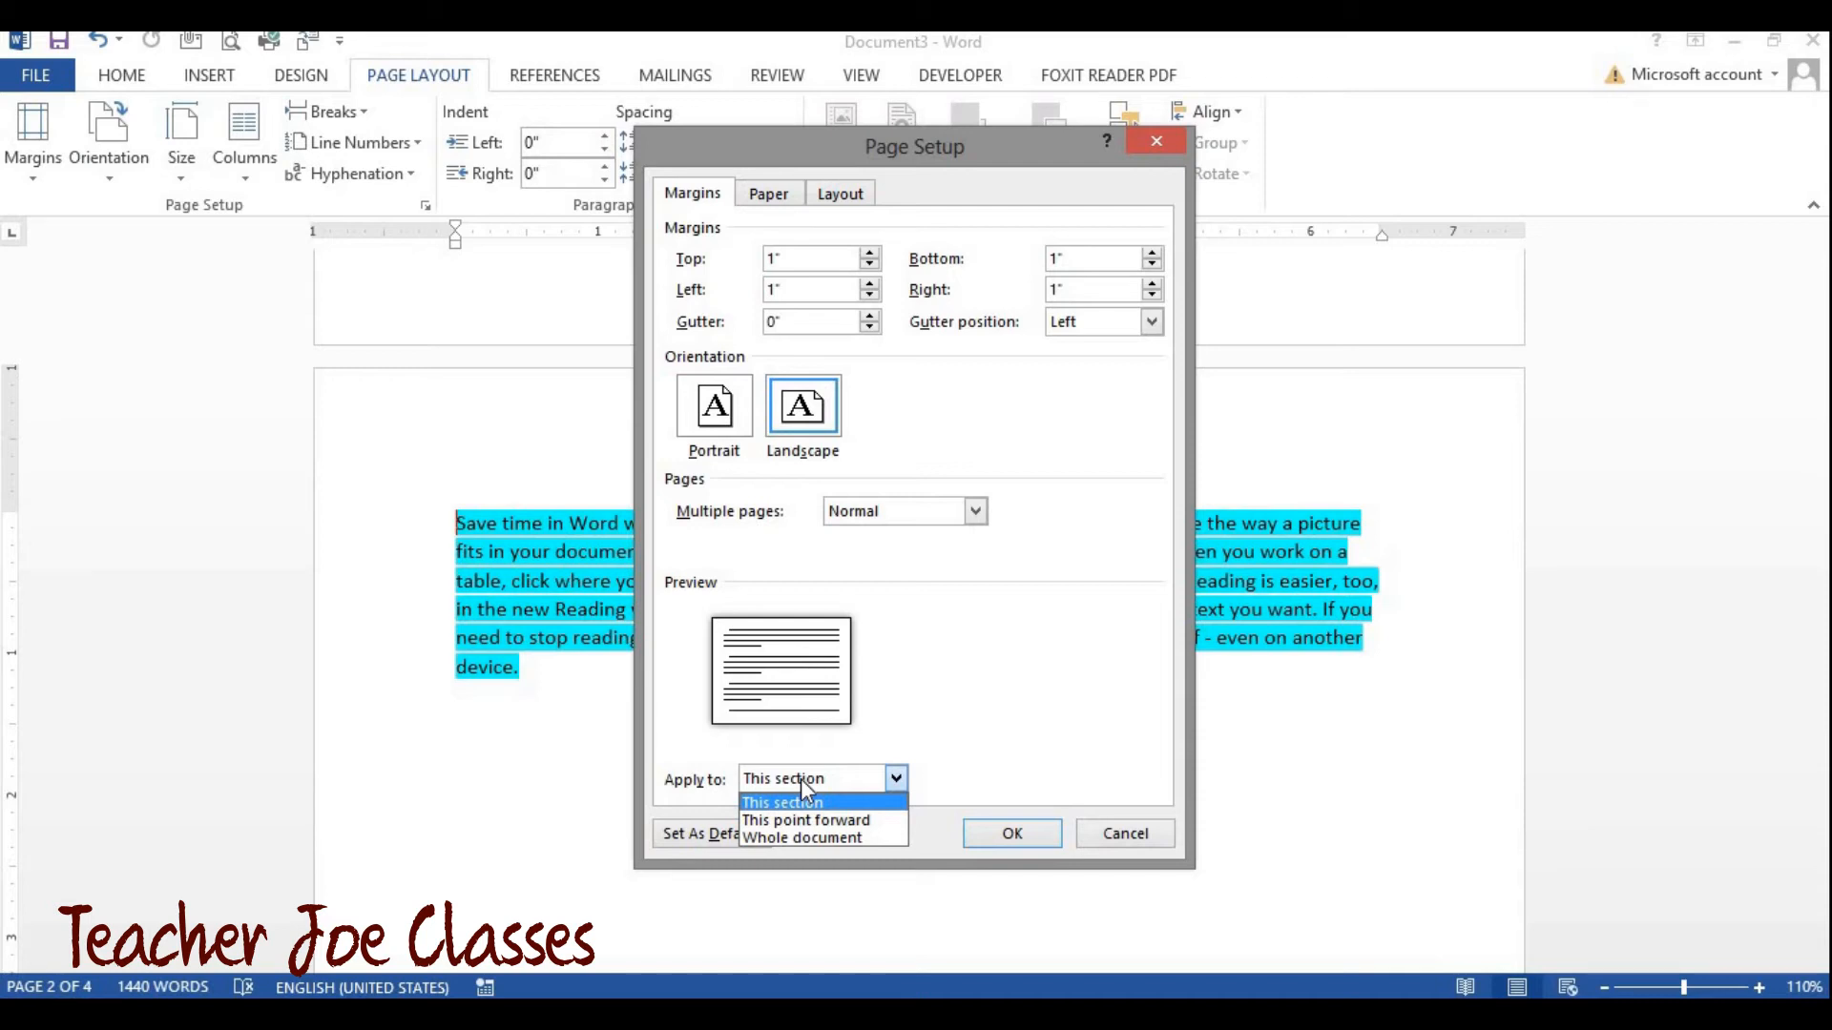
{"action": "left_click", "coordinate": [800, 779]}
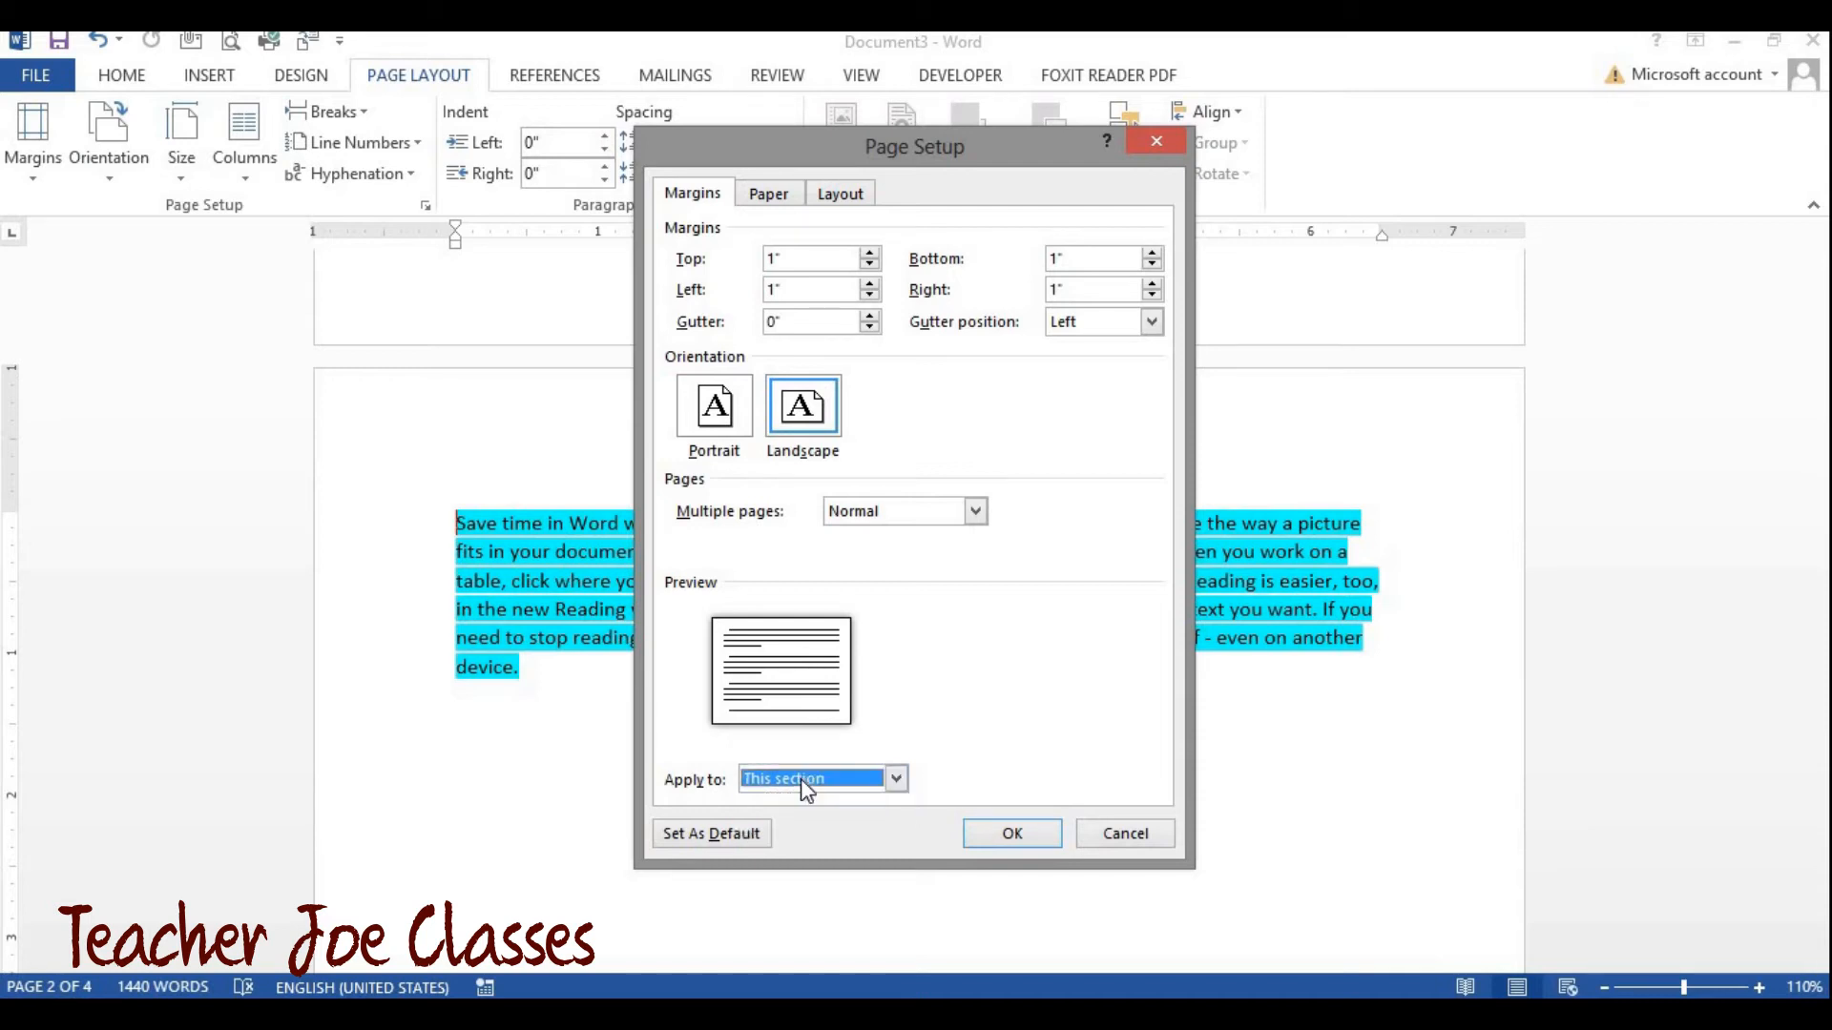
{"action": "left_click", "coordinate": [1009, 839]}
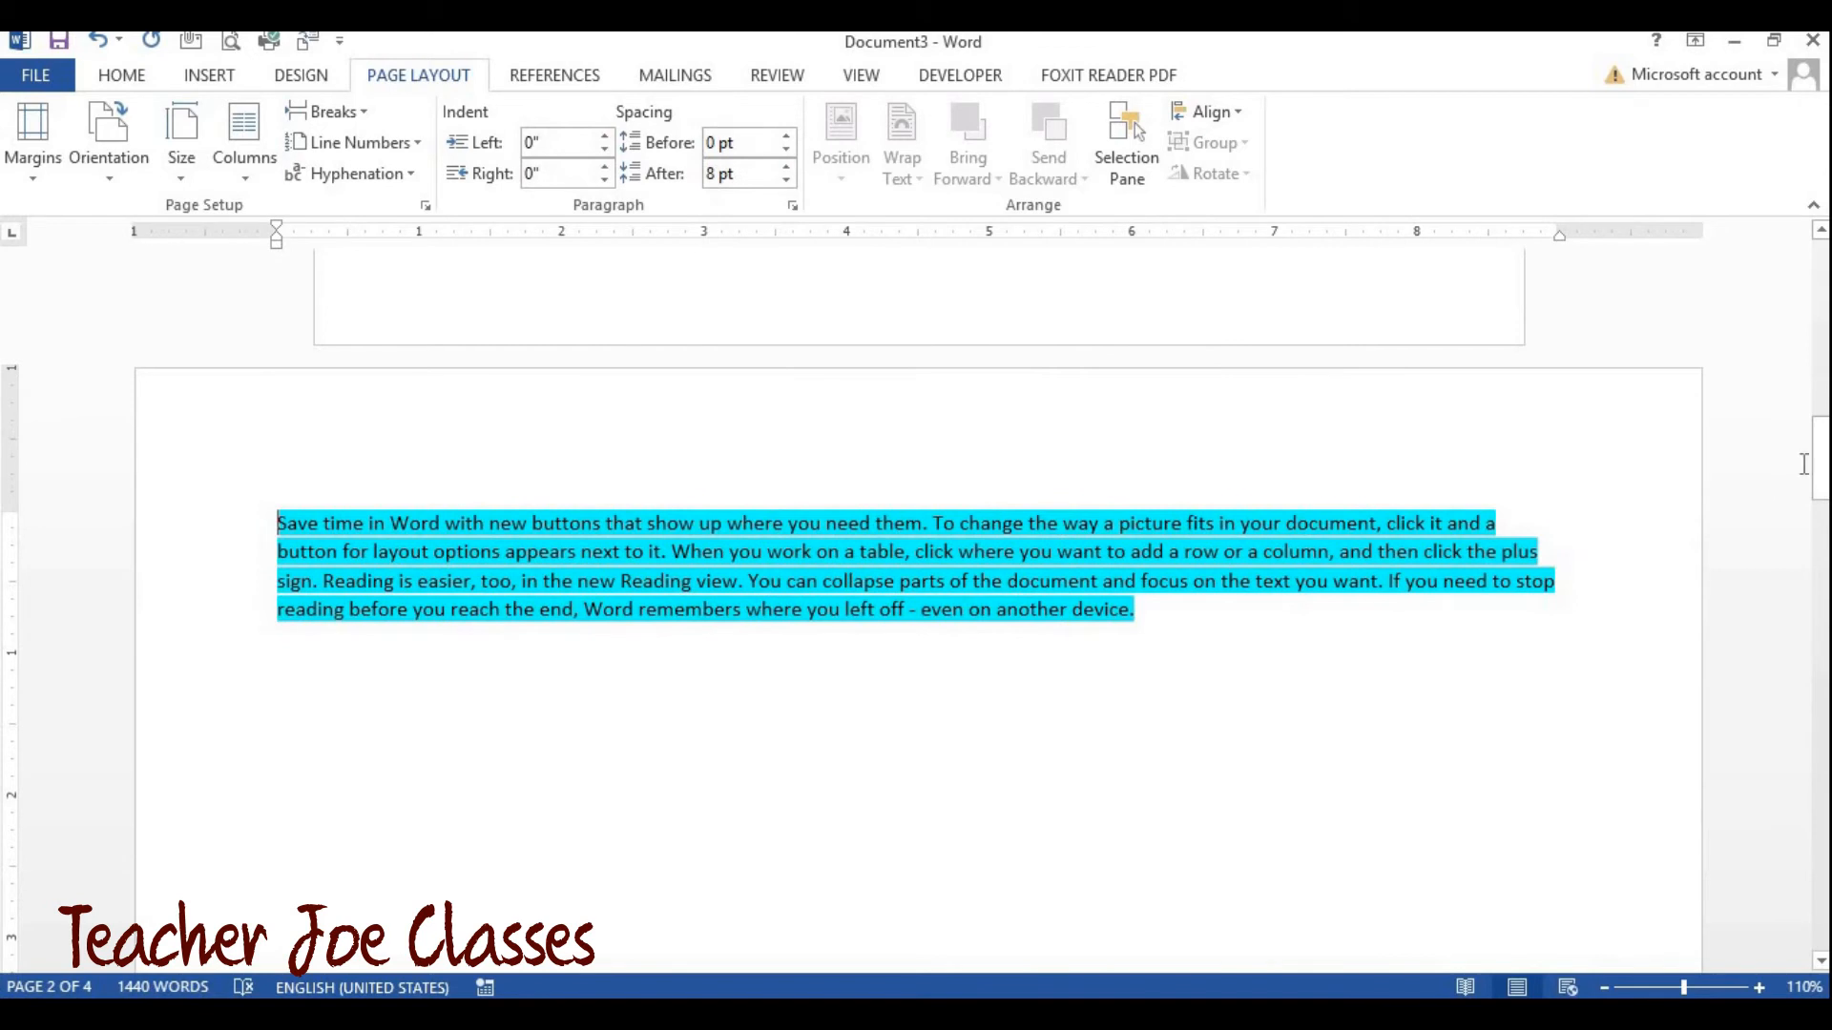
Step: Insert a page number at the bottom of the pages in the Accent Bar 1 style and leave footer editing
{"action": "left_click_drag", "start_coordinate": [1822, 460], "coordinate": [1824, 315]}
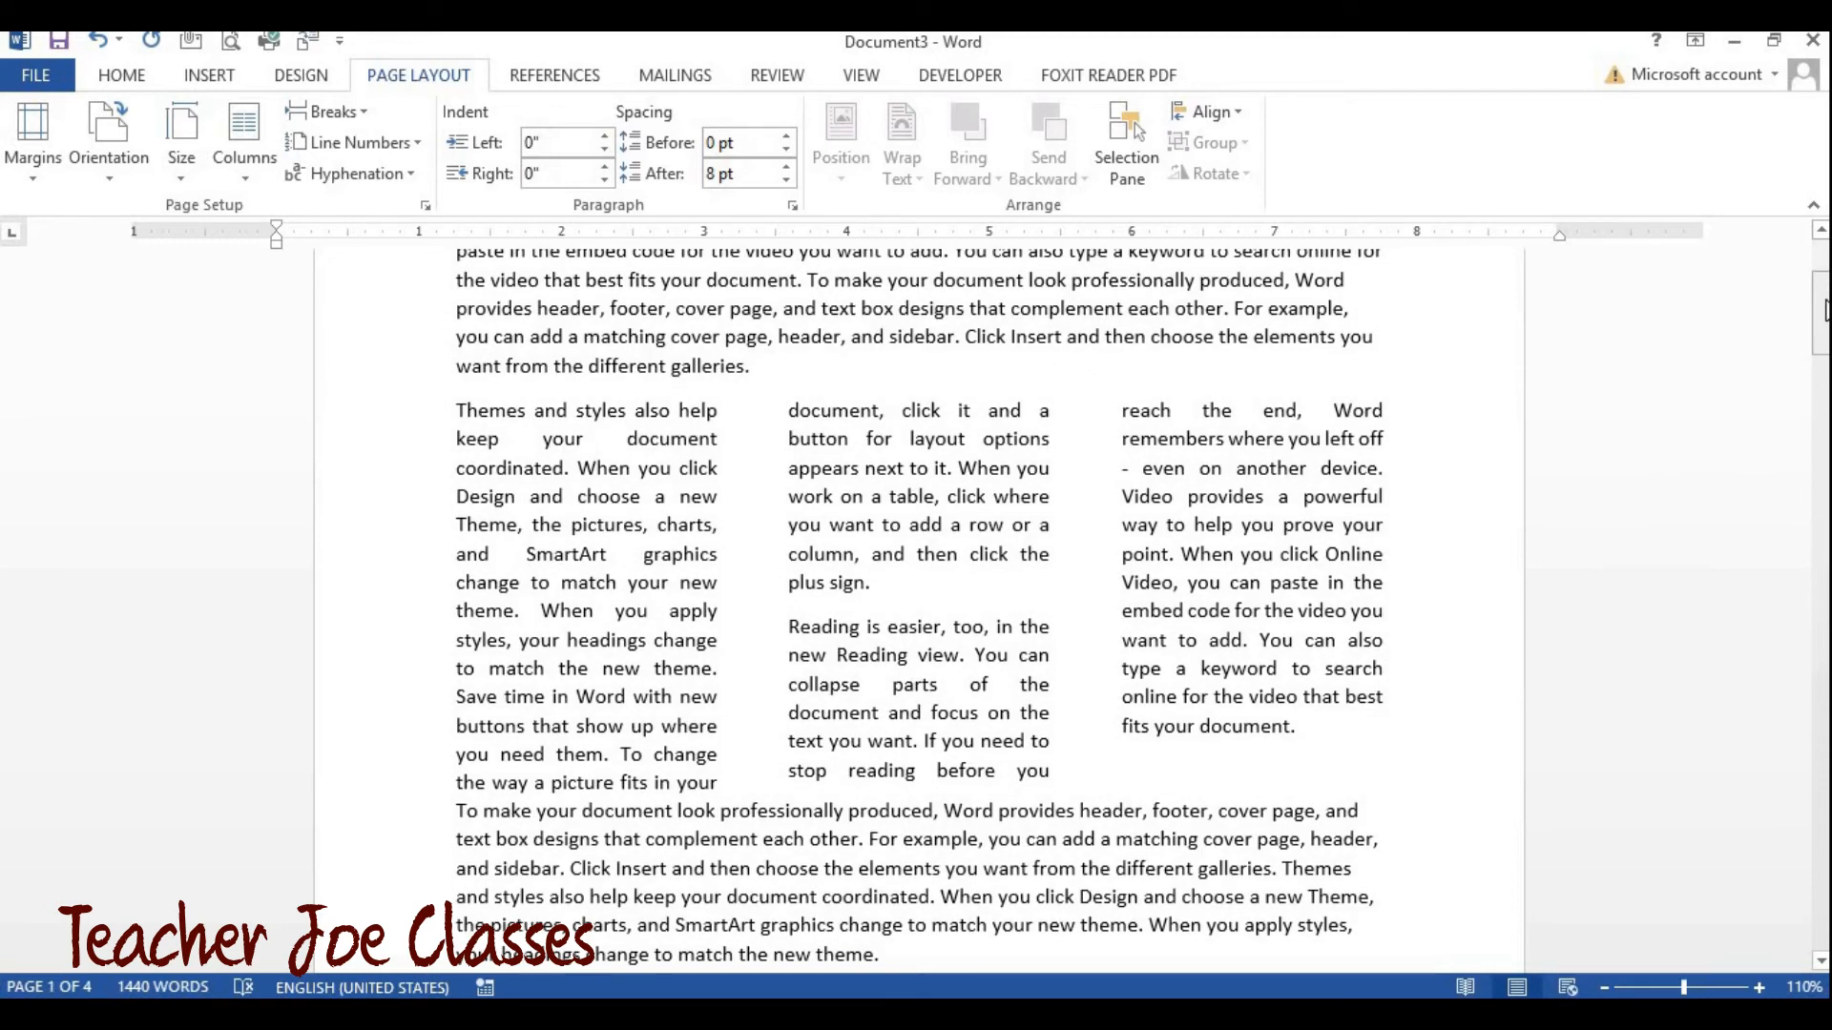
{"action": "left_click_drag", "start_coordinate": [1824, 310], "coordinate": [1818, 362]}
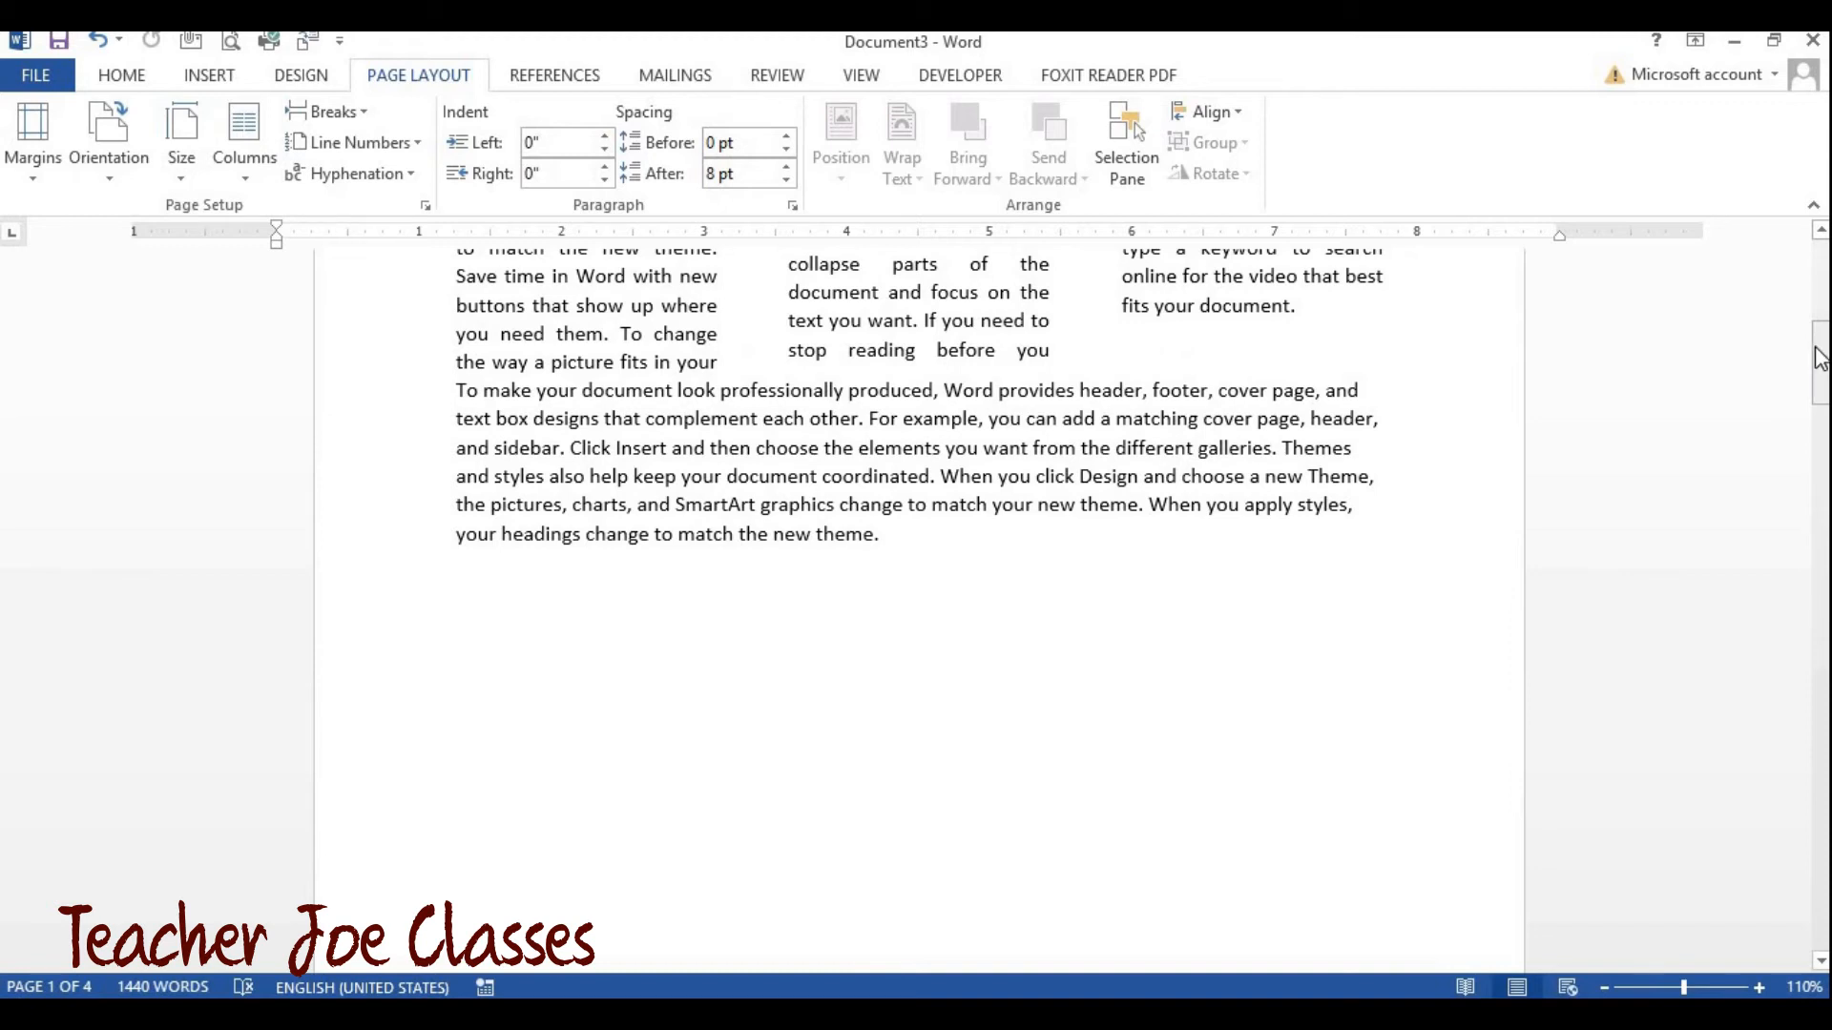
{"action": "left_click_drag", "start_coordinate": [1822, 346], "coordinate": [1818, 405]}
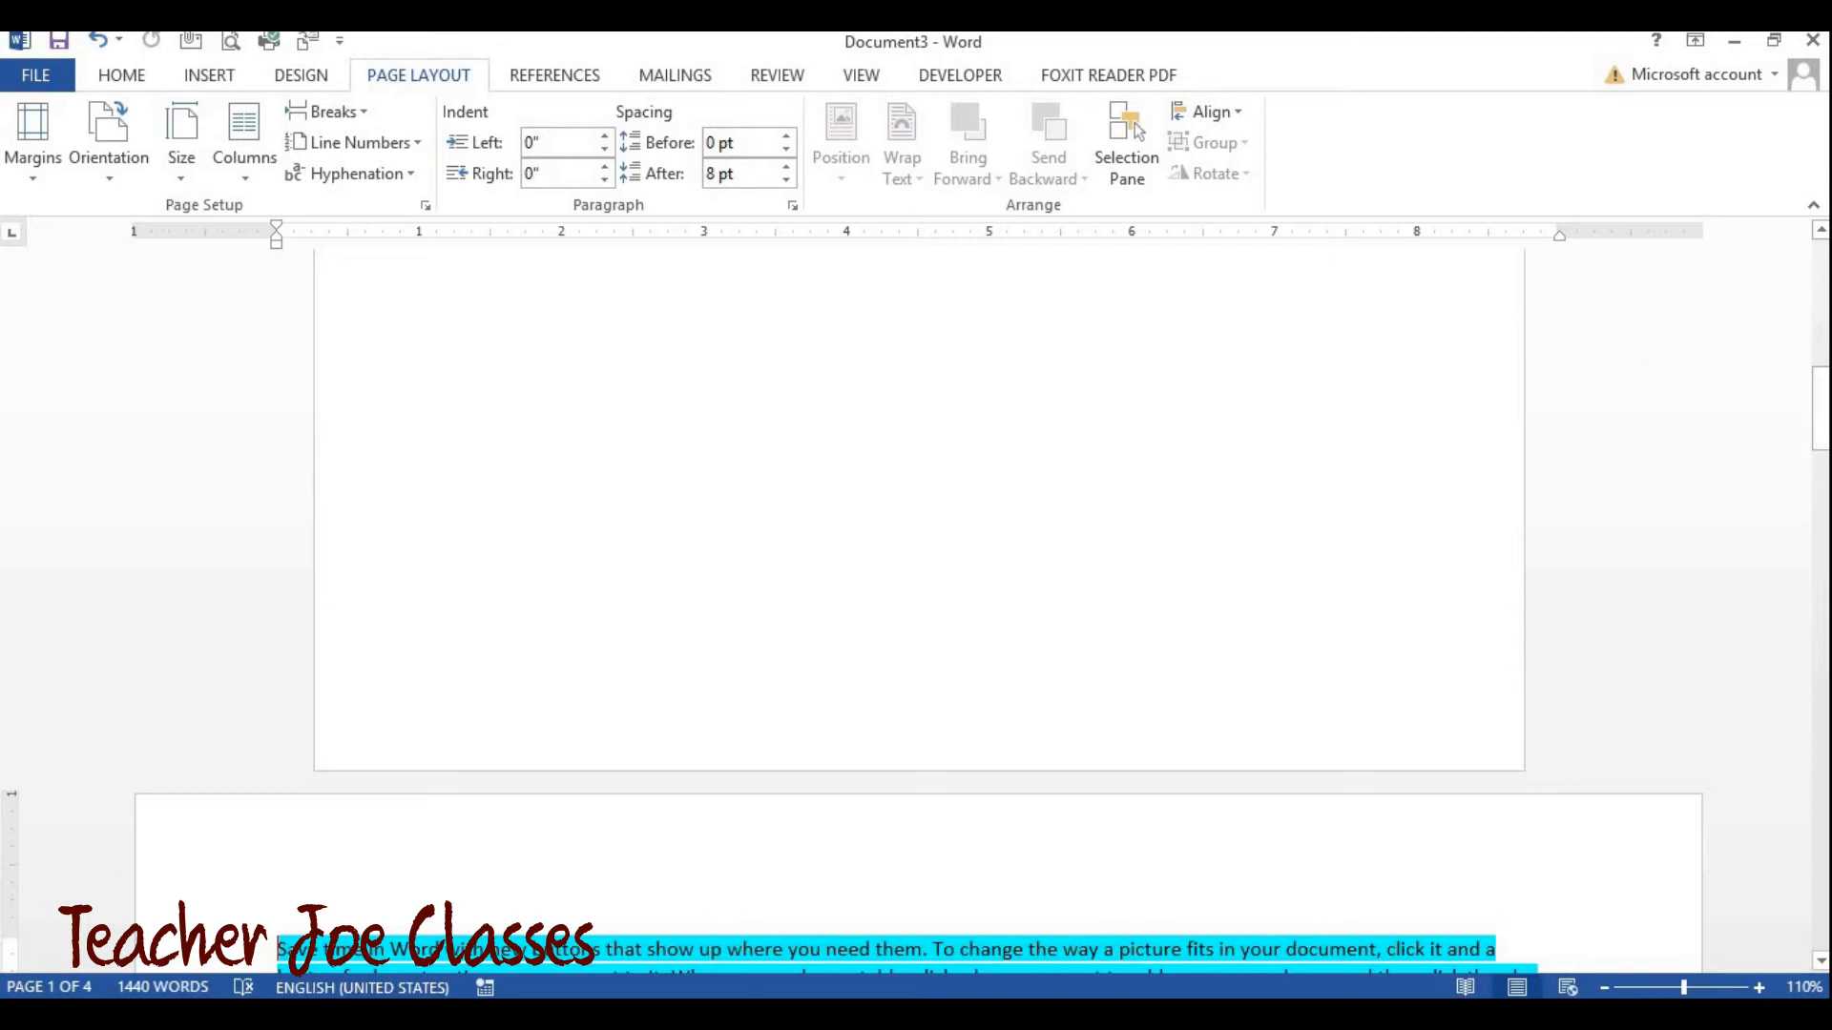
{"action": "left_click", "coordinate": [567, 349]}
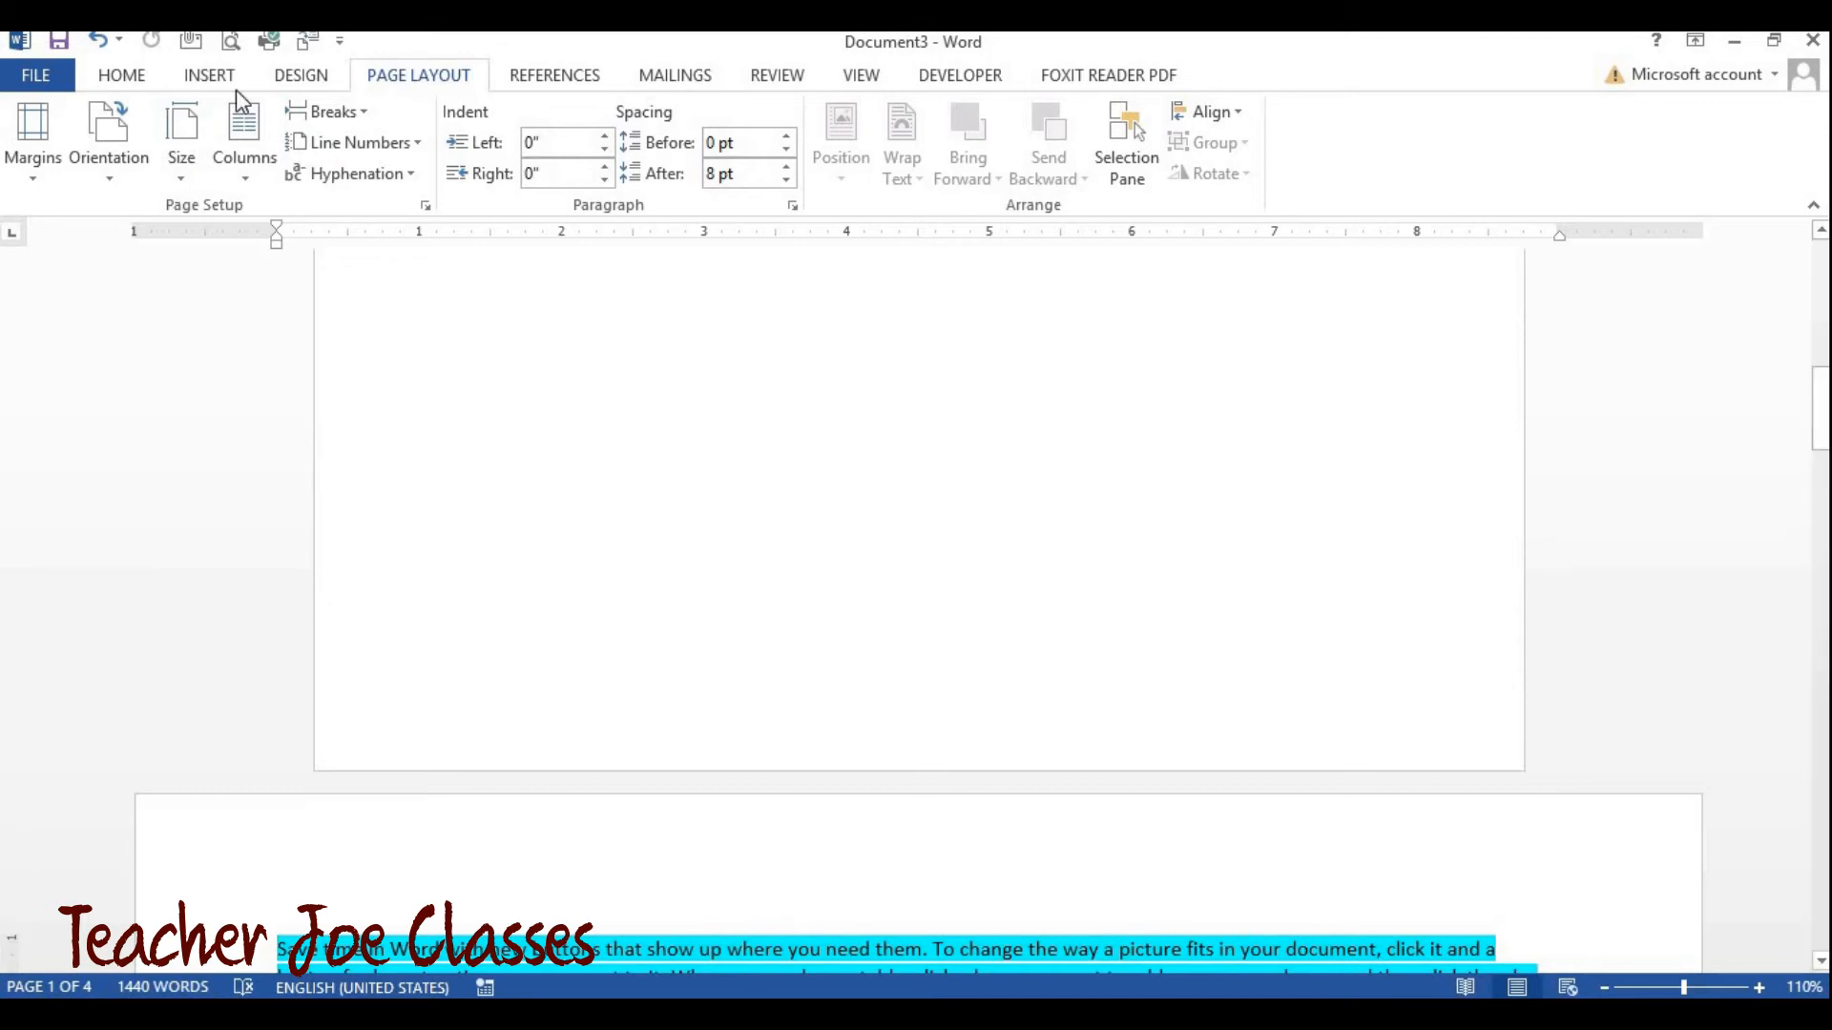
{"action": "left_click", "coordinate": [225, 79]}
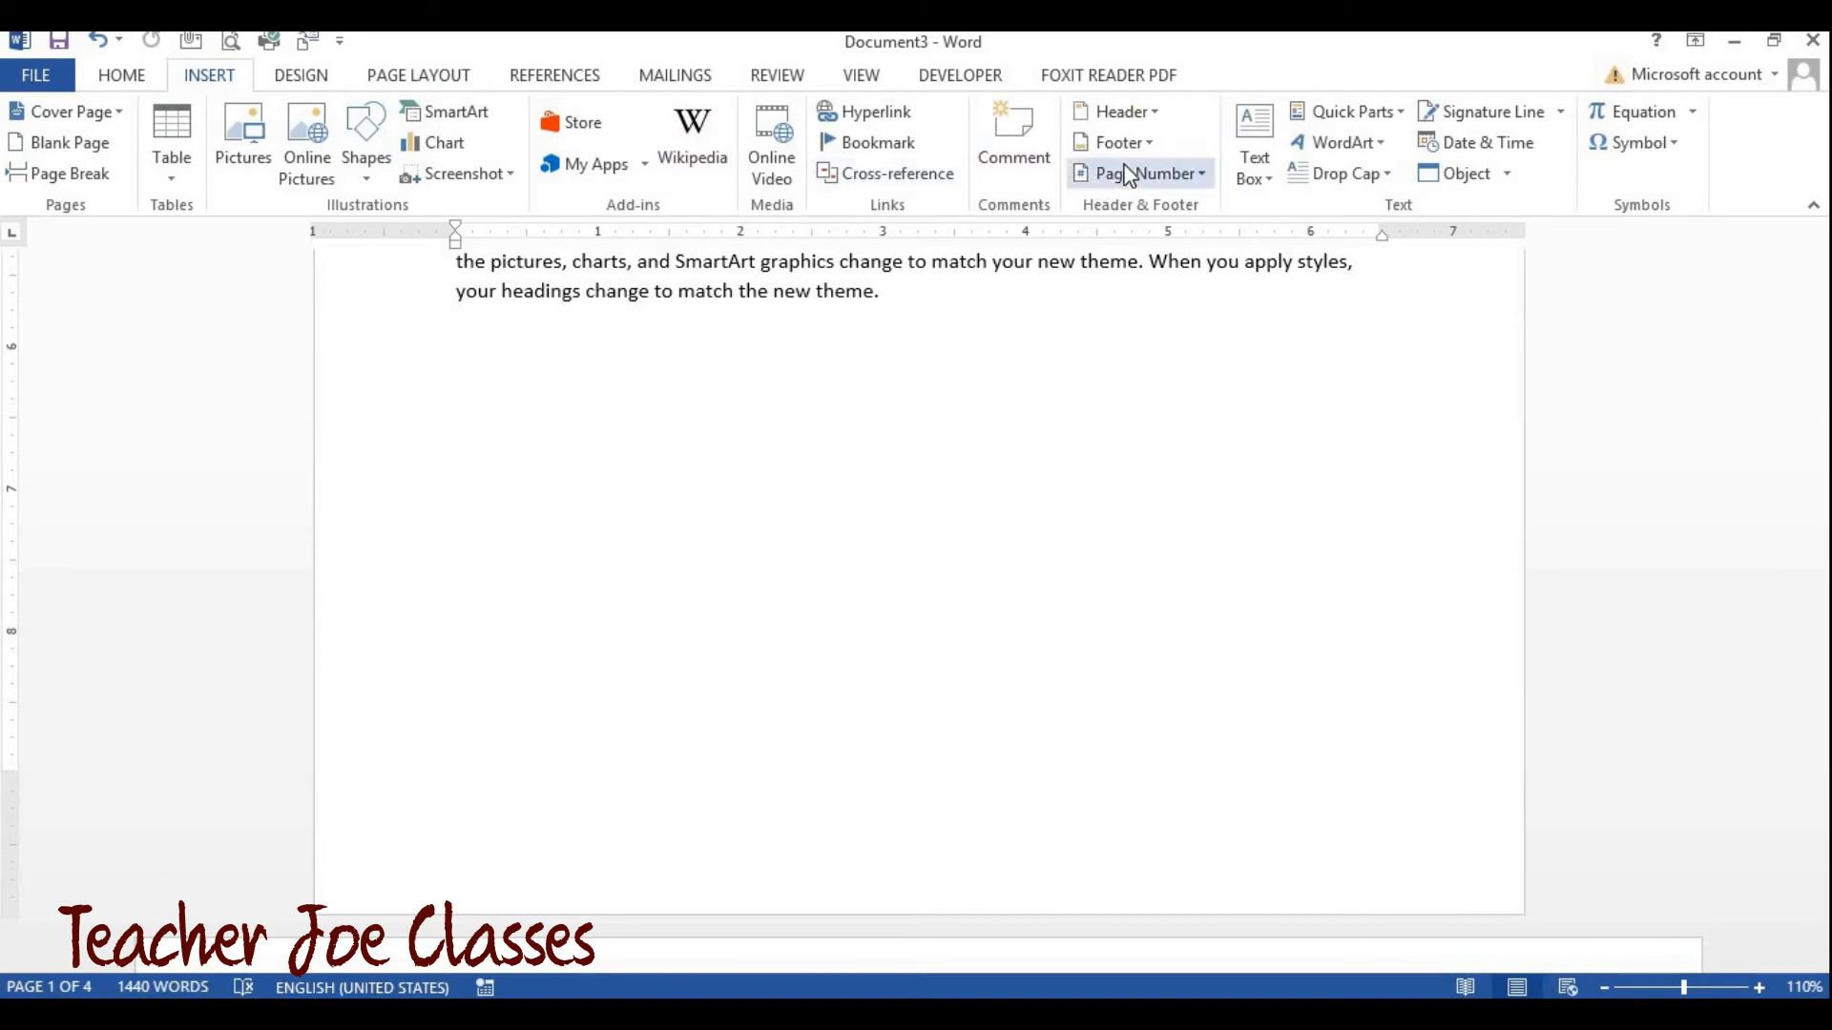
{"action": "left_click", "coordinate": [1204, 178]}
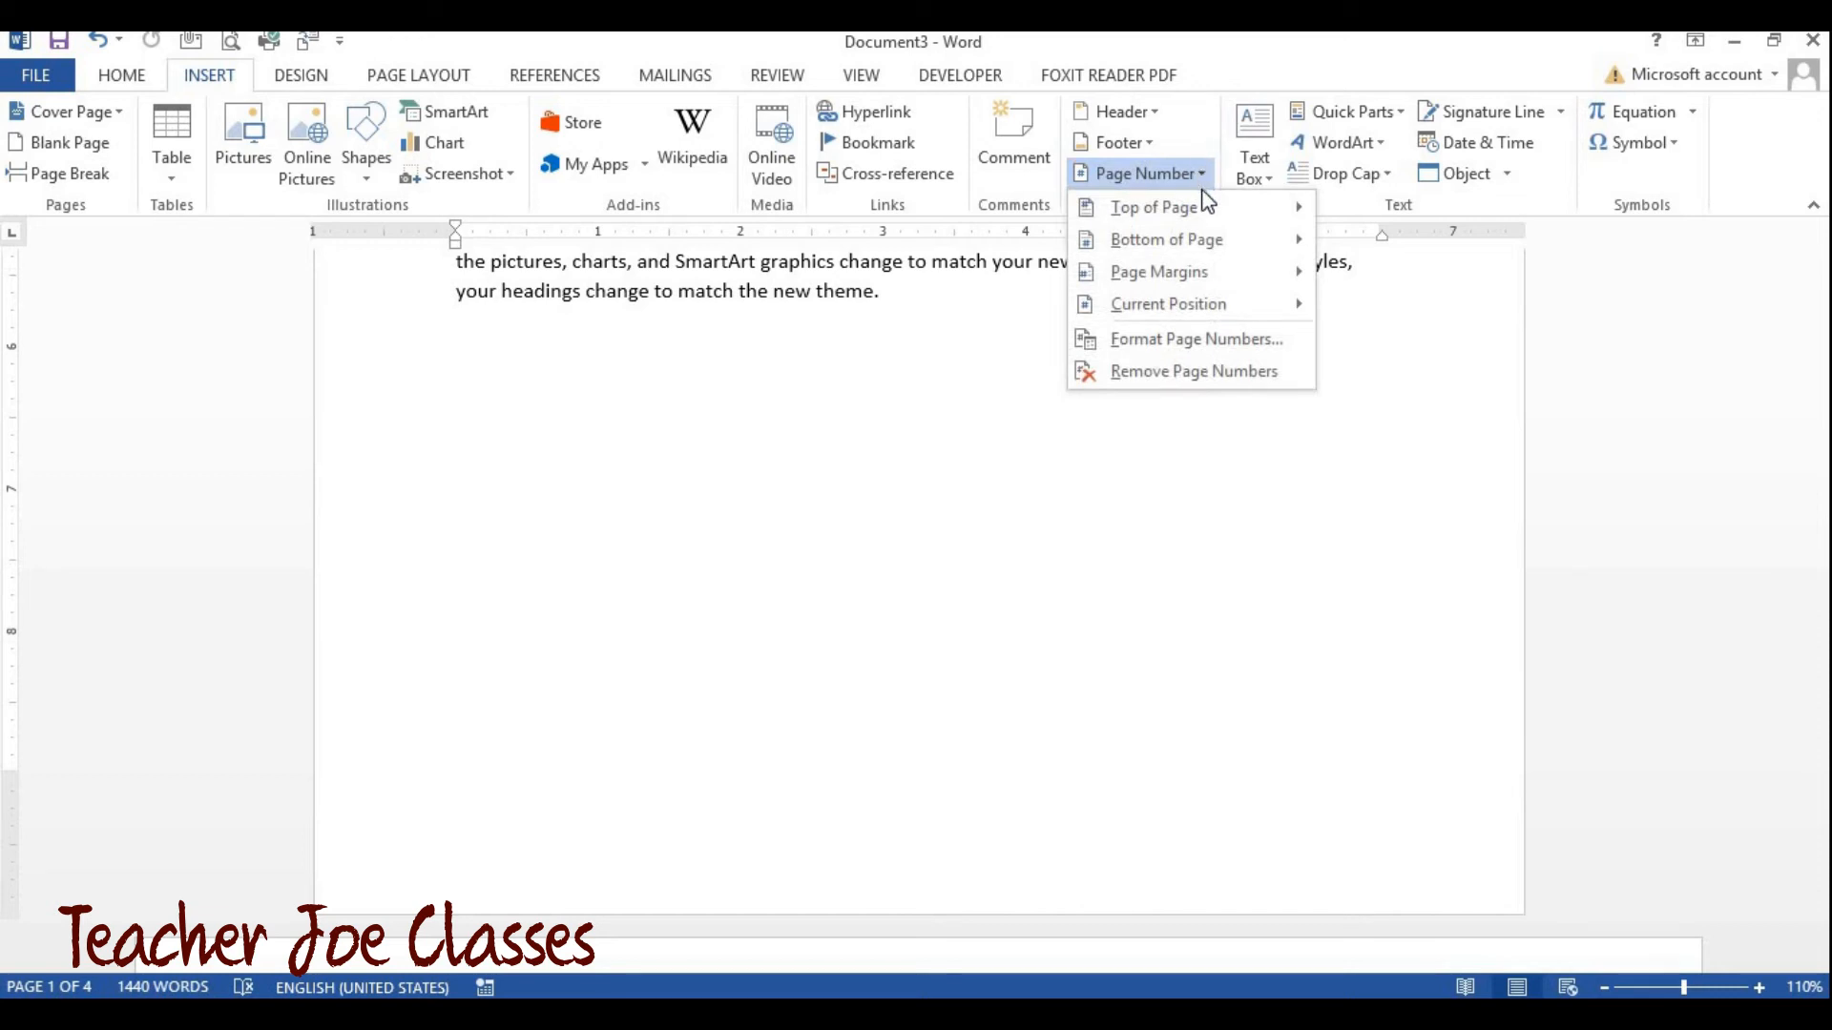
{"action": "left_click", "coordinate": [1204, 237]}
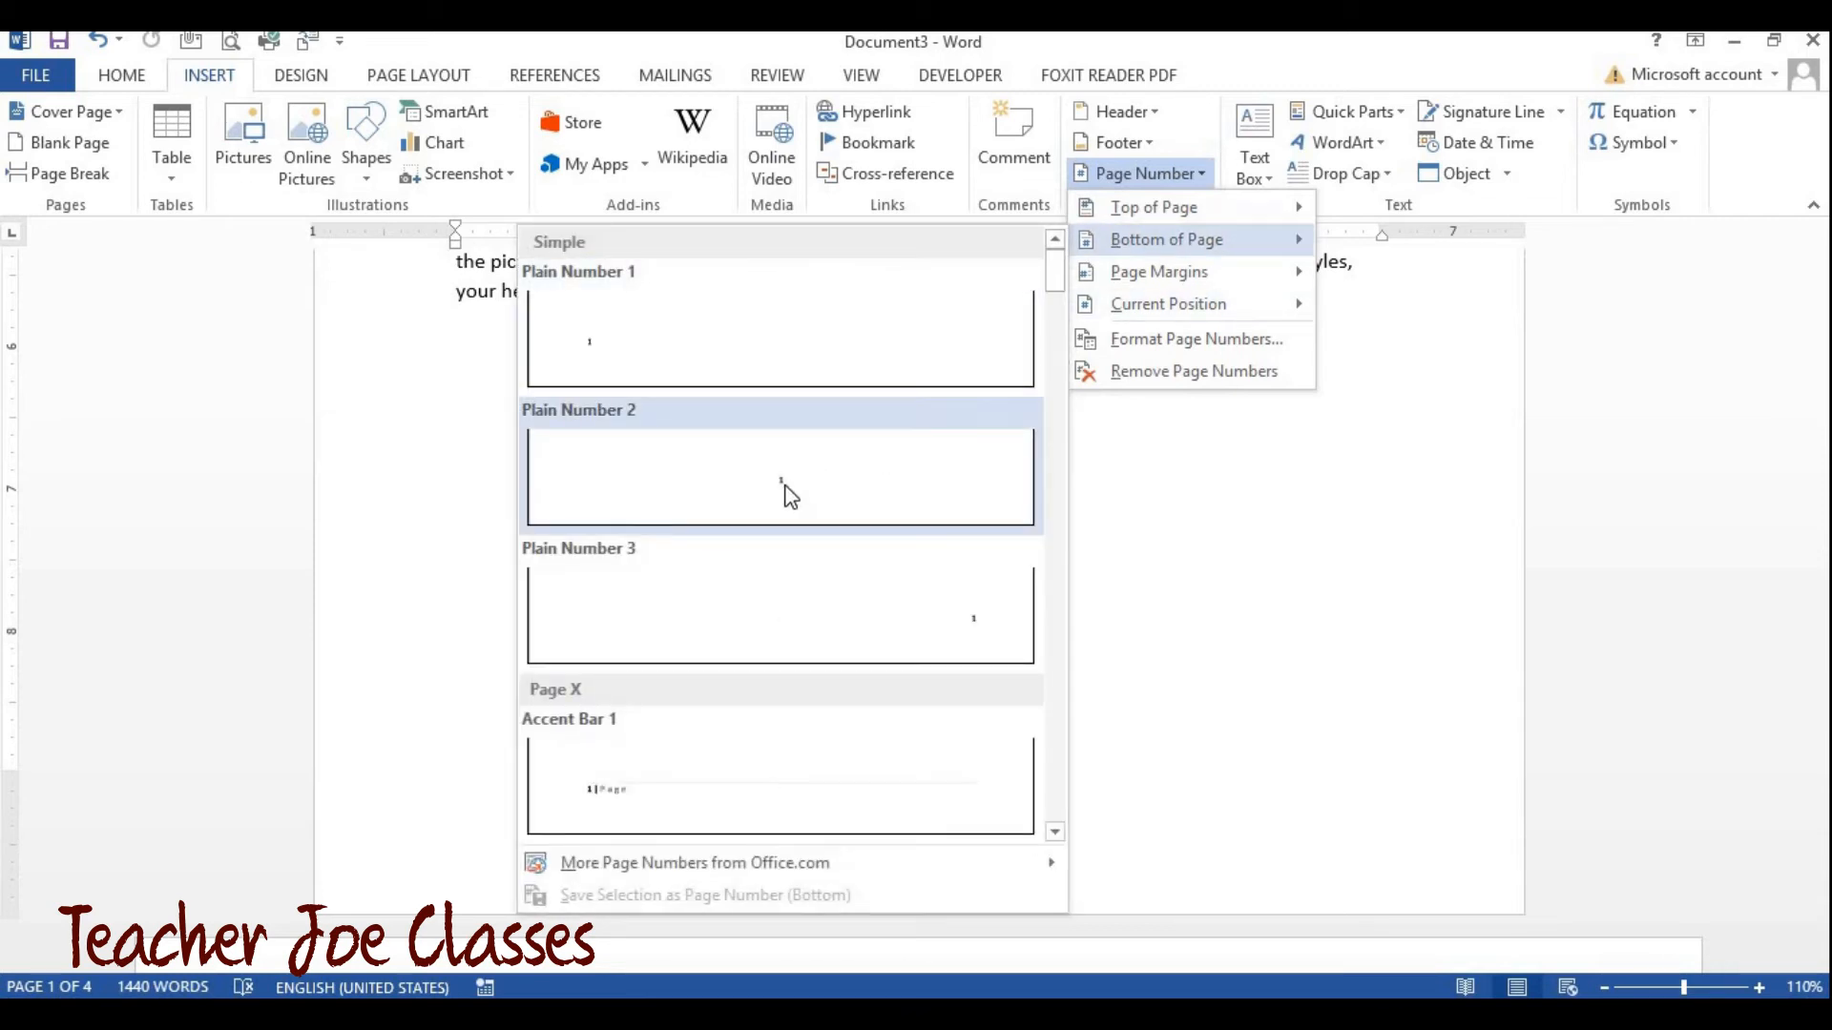
{"action": "left_click", "coordinate": [648, 813]}
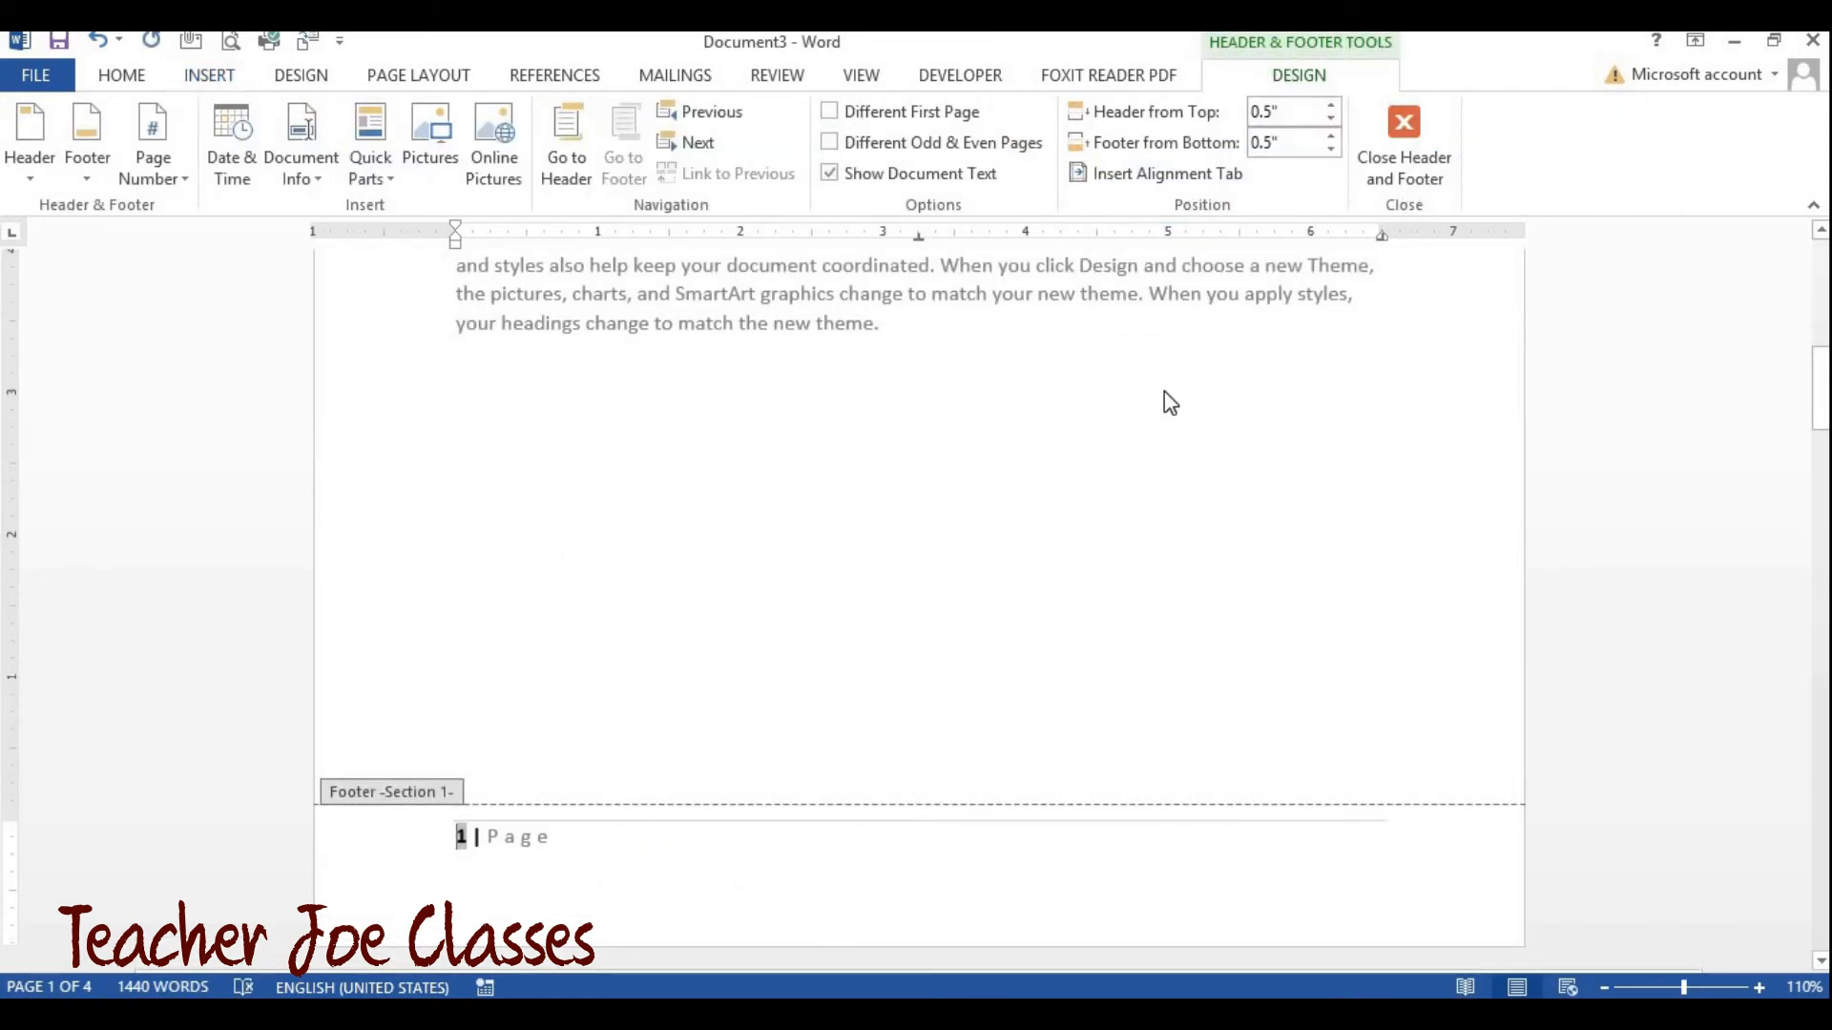
{"action": "left_click", "coordinate": [1404, 144]}
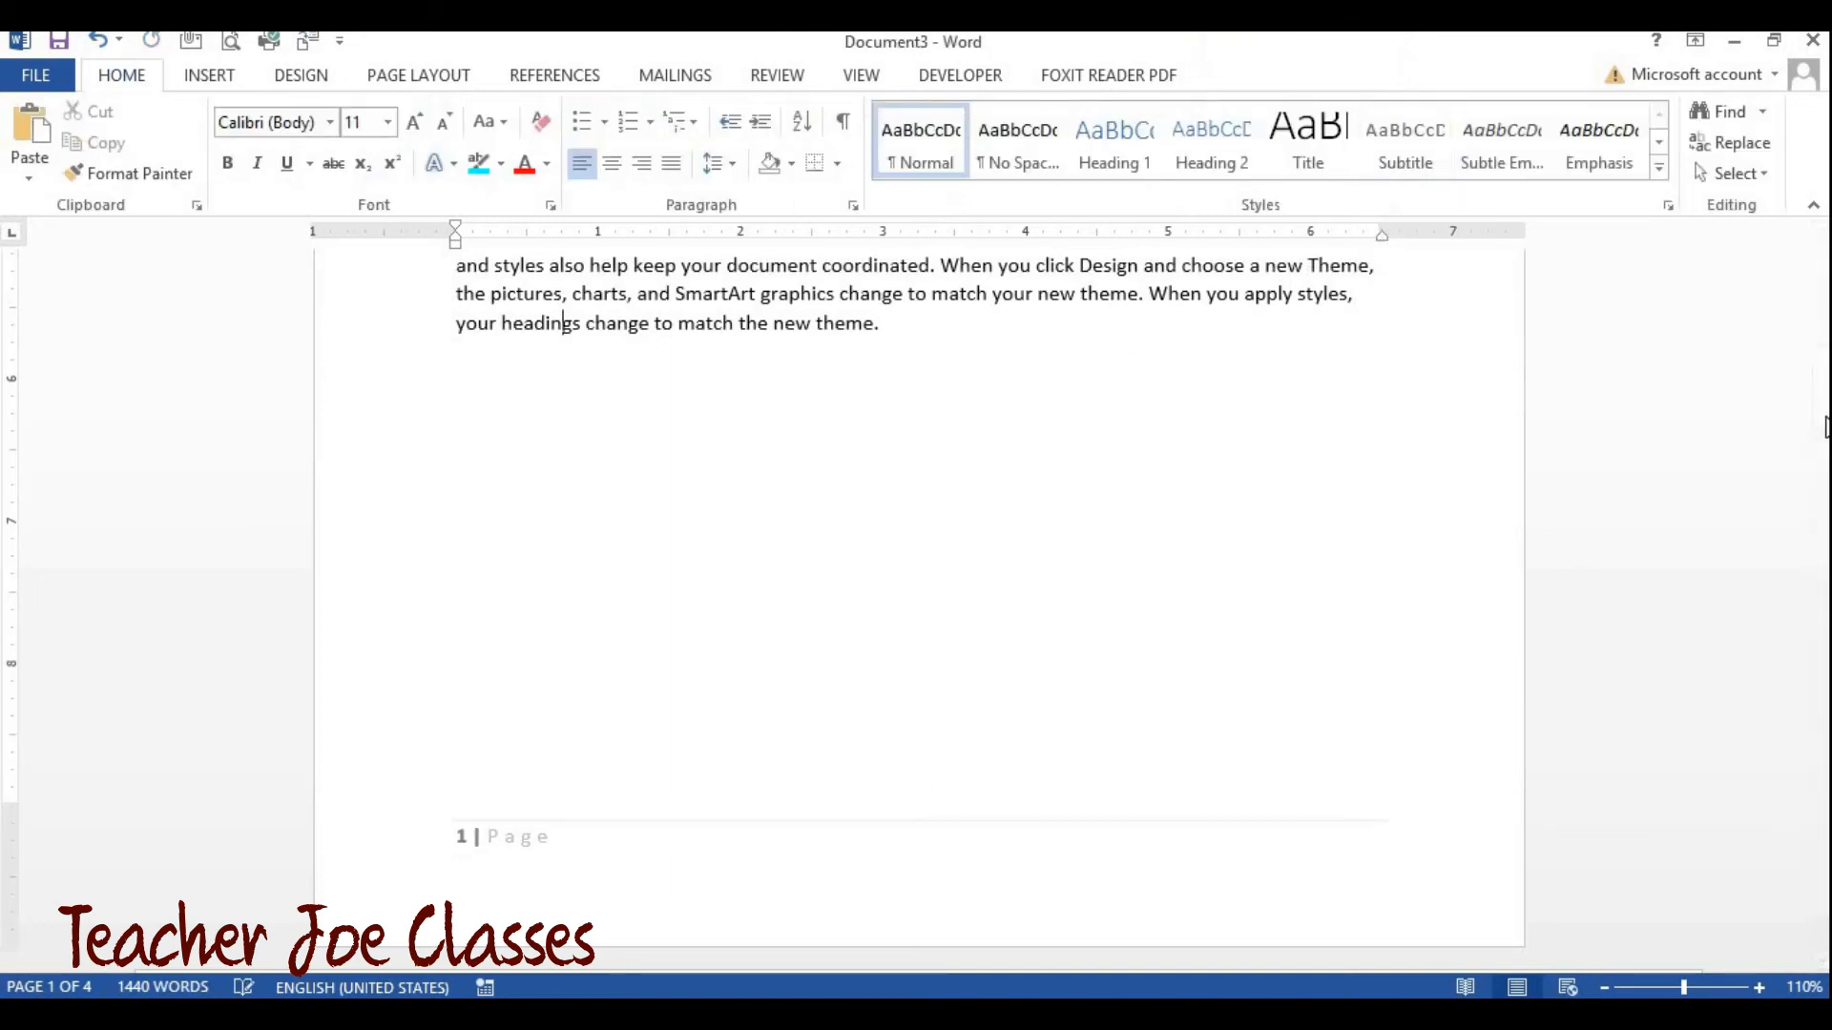
Step: Edit the header on the first page and enter the text "Word Processing is FUN!"
{"action": "left_click_drag", "start_coordinate": [1822, 390], "coordinate": [1822, 457]}
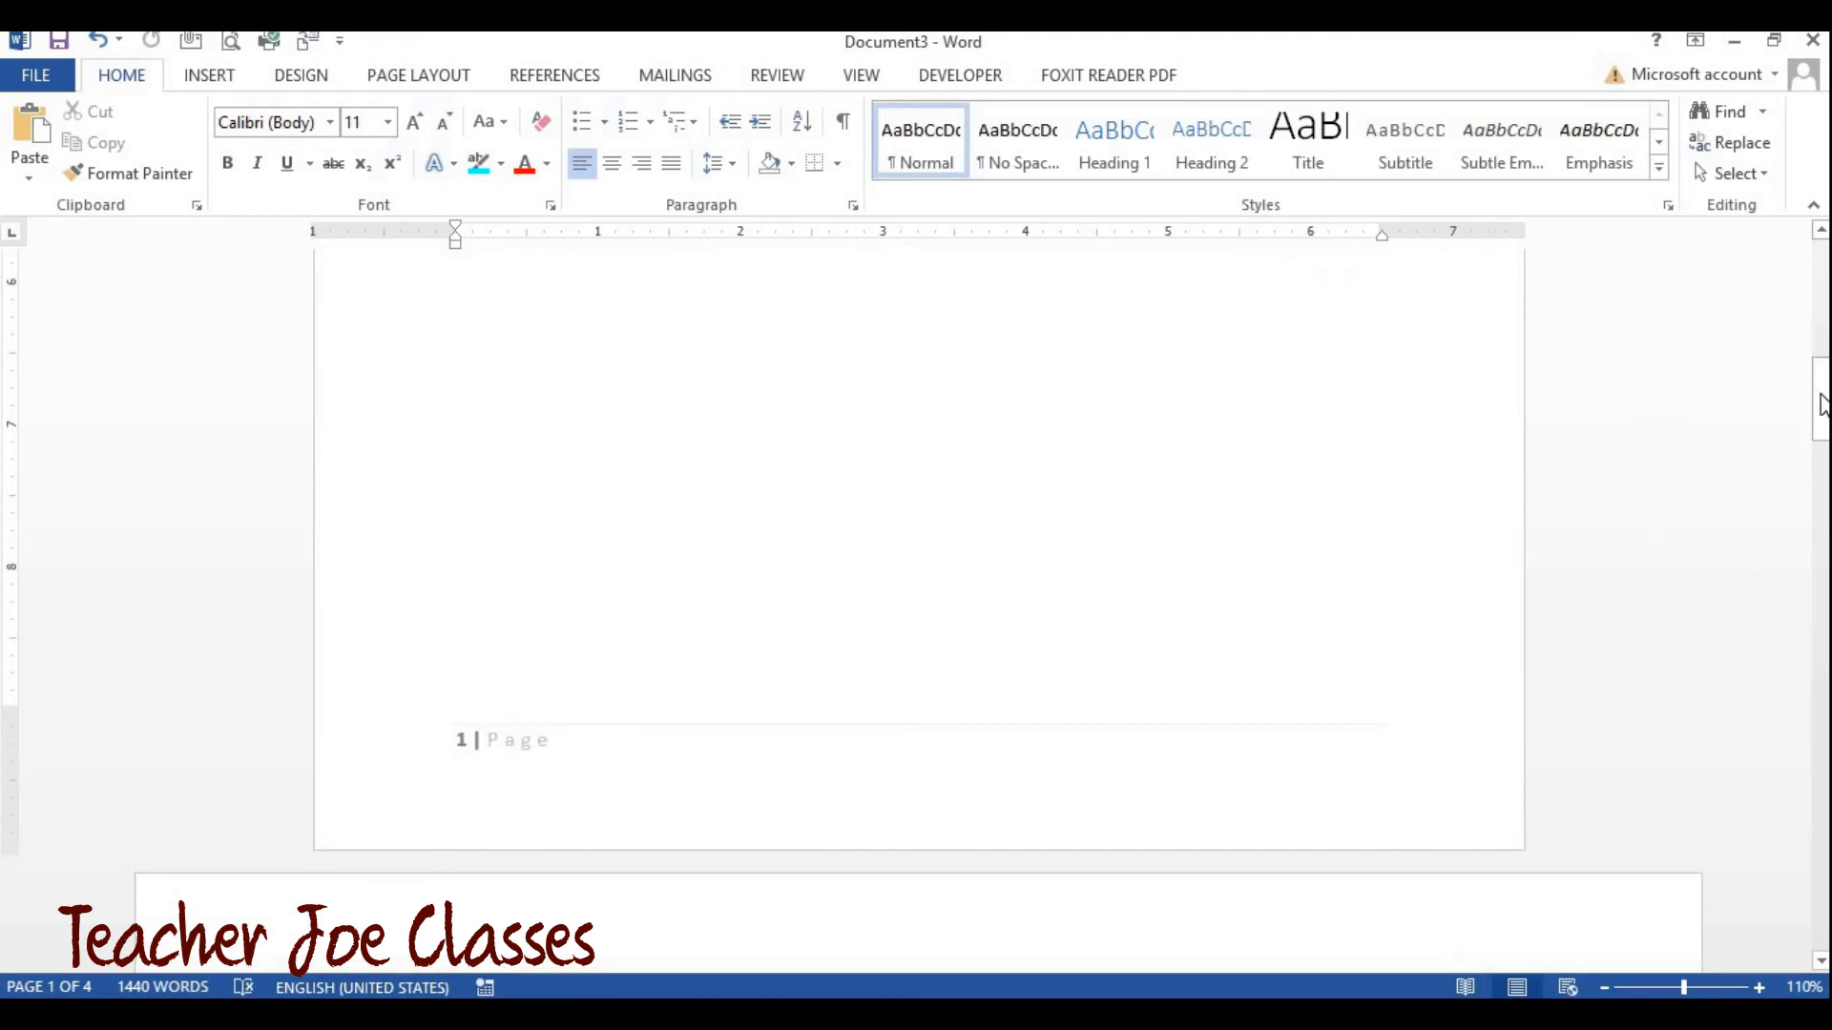
{"action": "left_click_drag", "start_coordinate": [1822, 437], "coordinate": [1825, 906]}
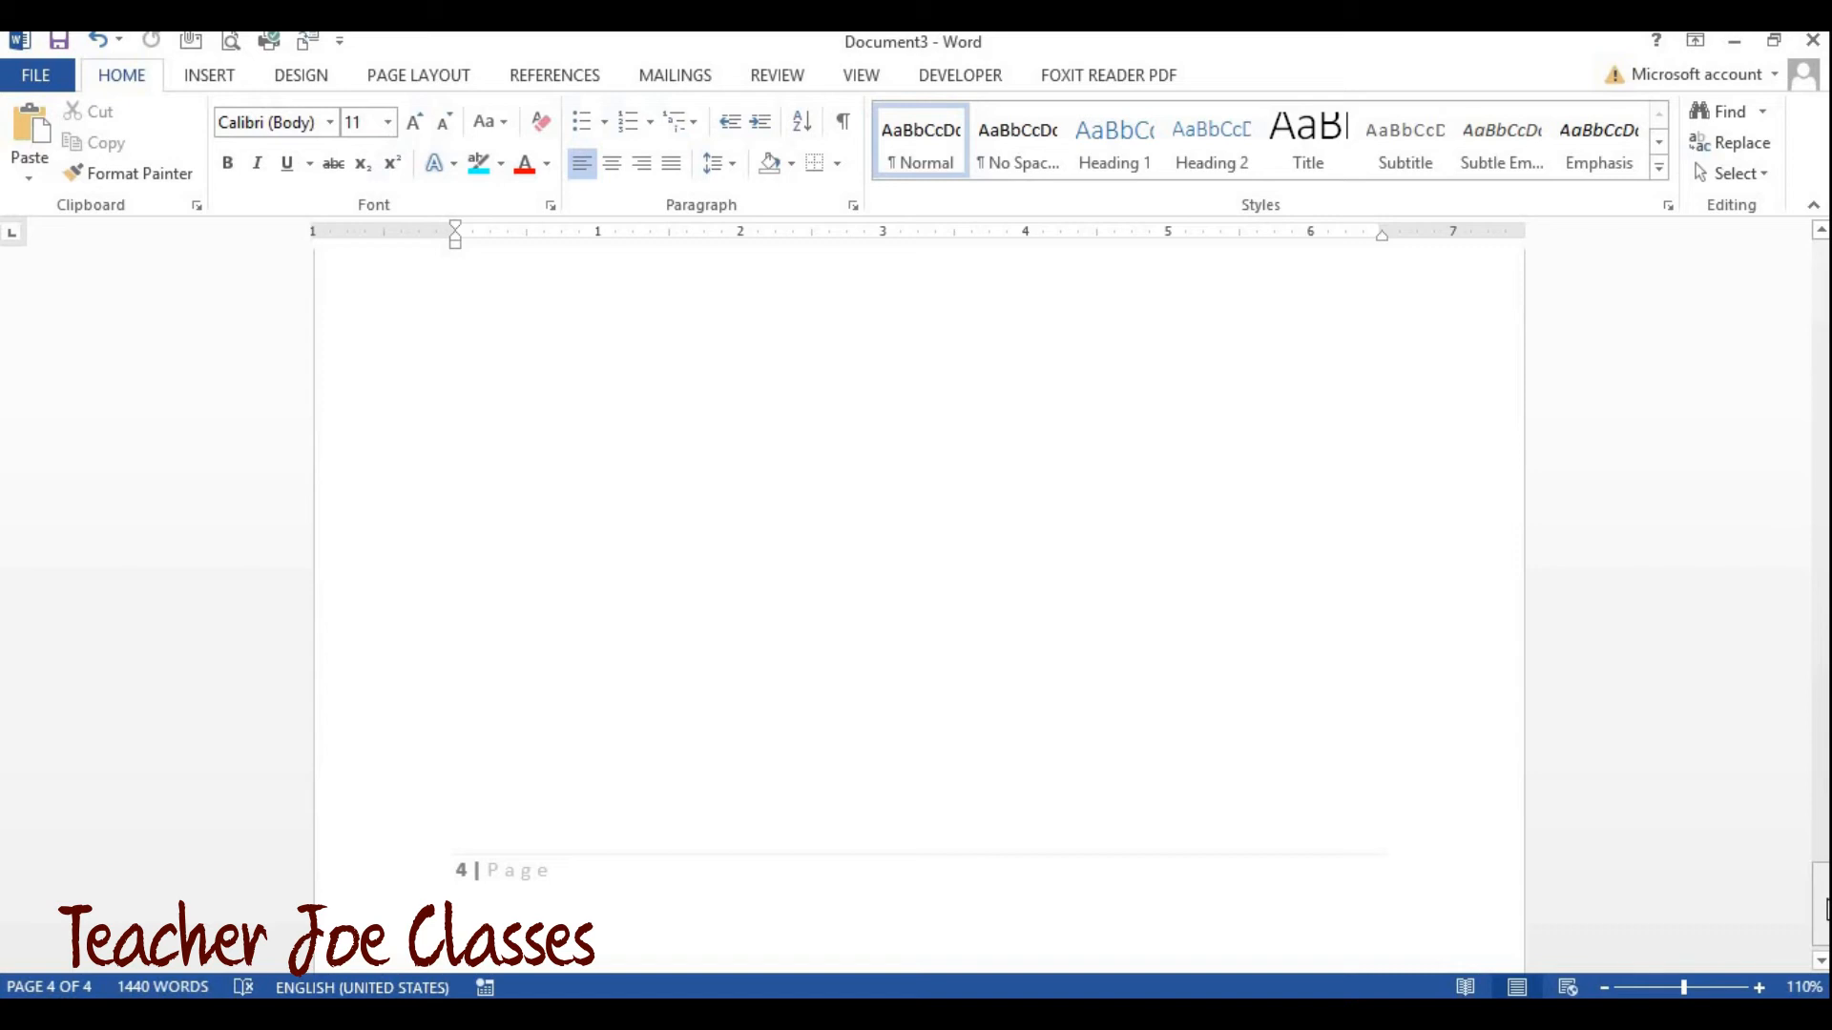
{"action": "left_click", "coordinate": [420, 75]}
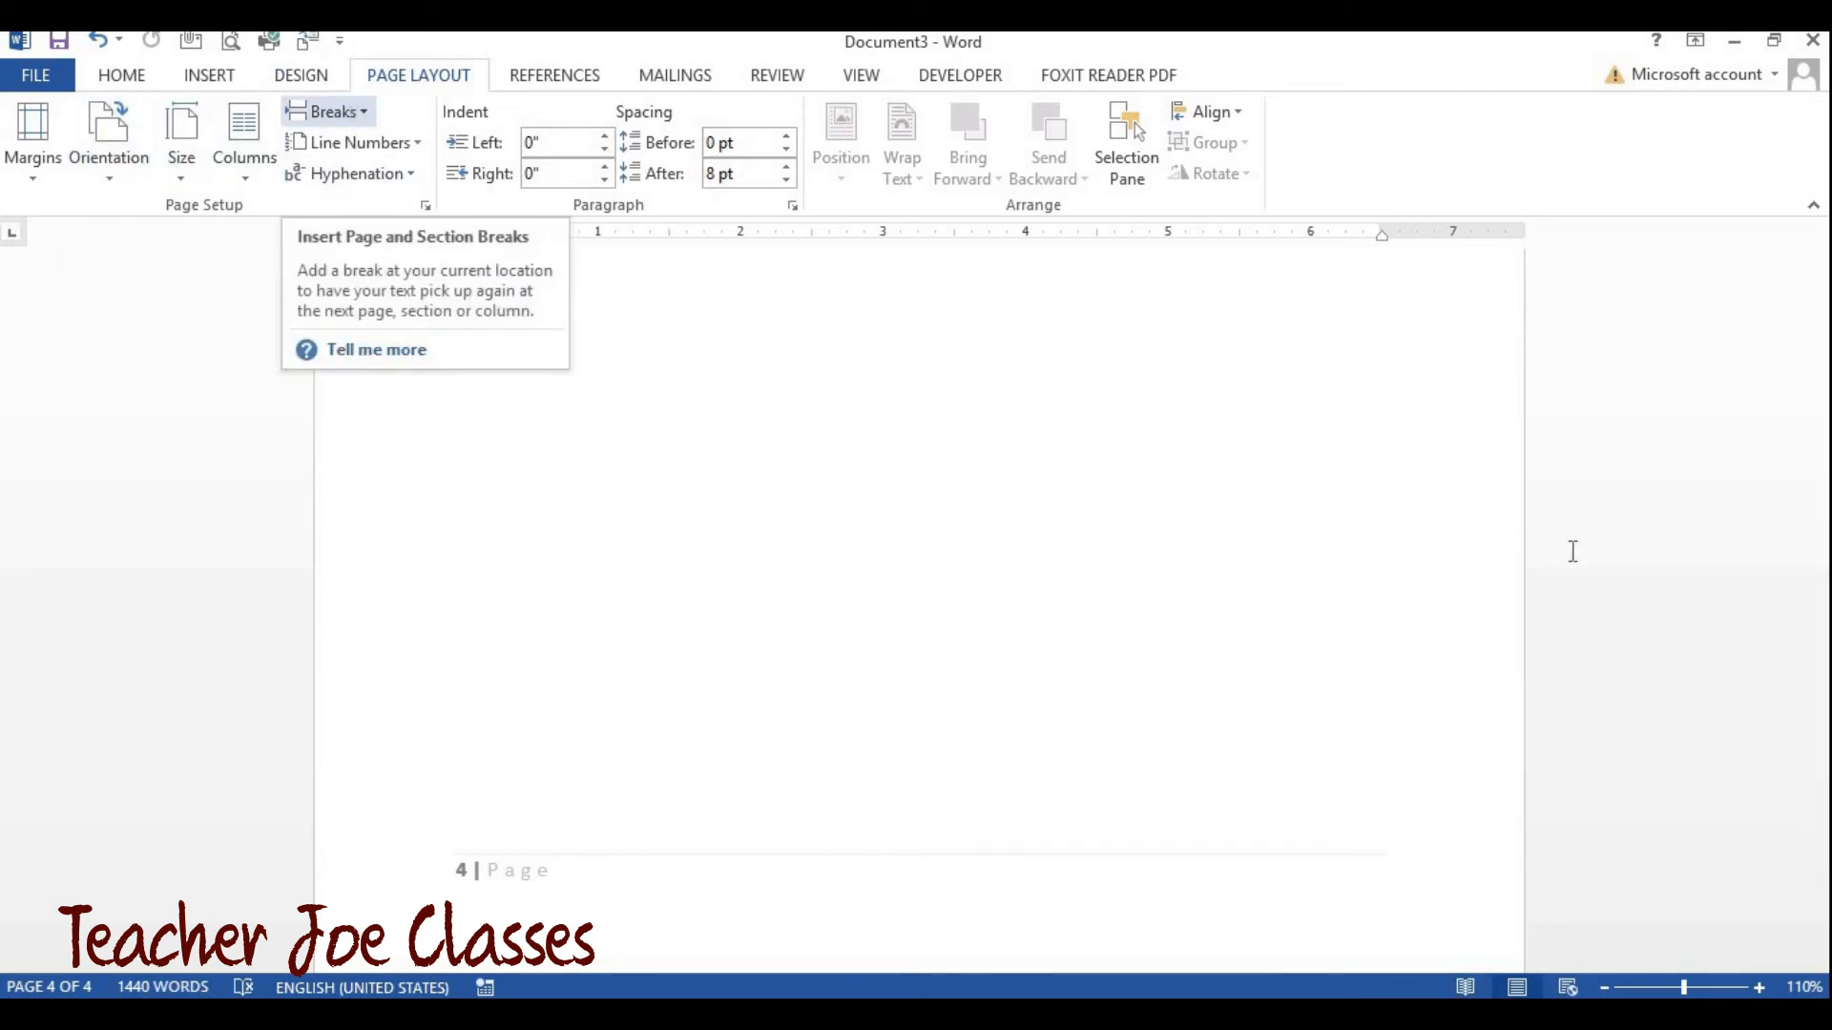
{"action": "left_click_drag", "start_coordinate": [1819, 907], "coordinate": [1818, 239]}
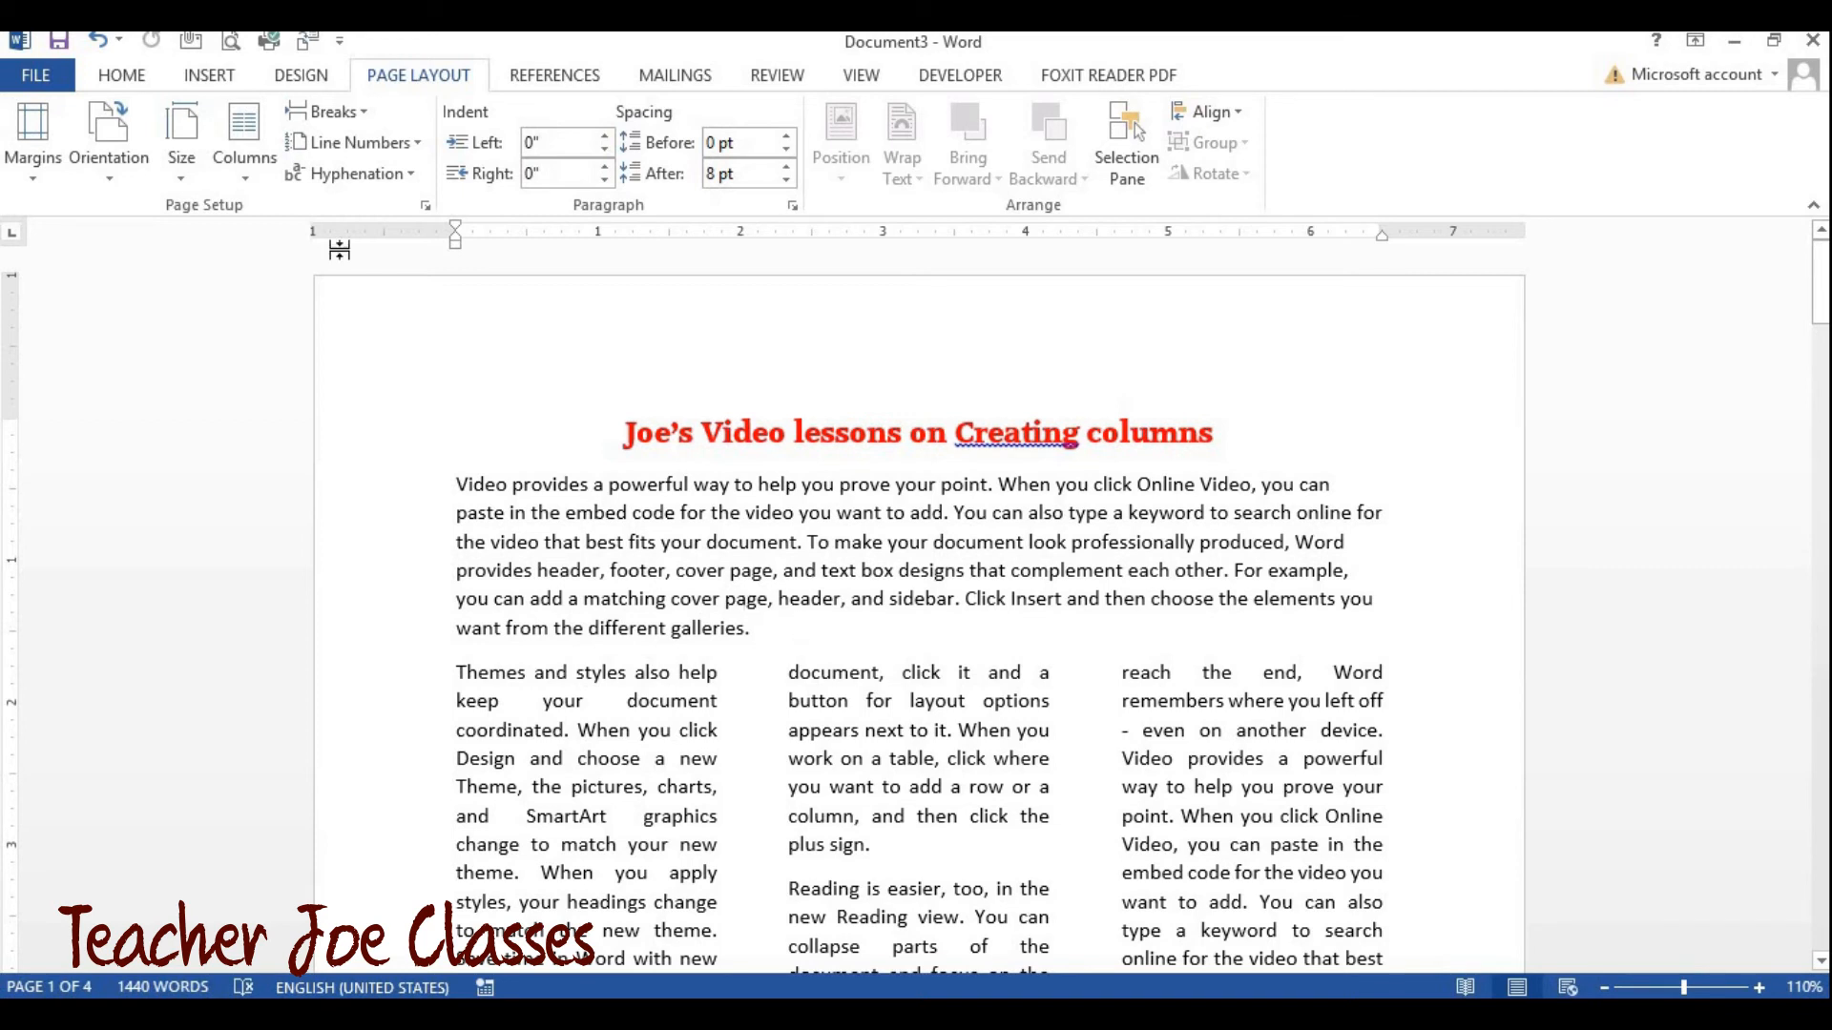
{"action": "left_click", "coordinate": [212, 76]}
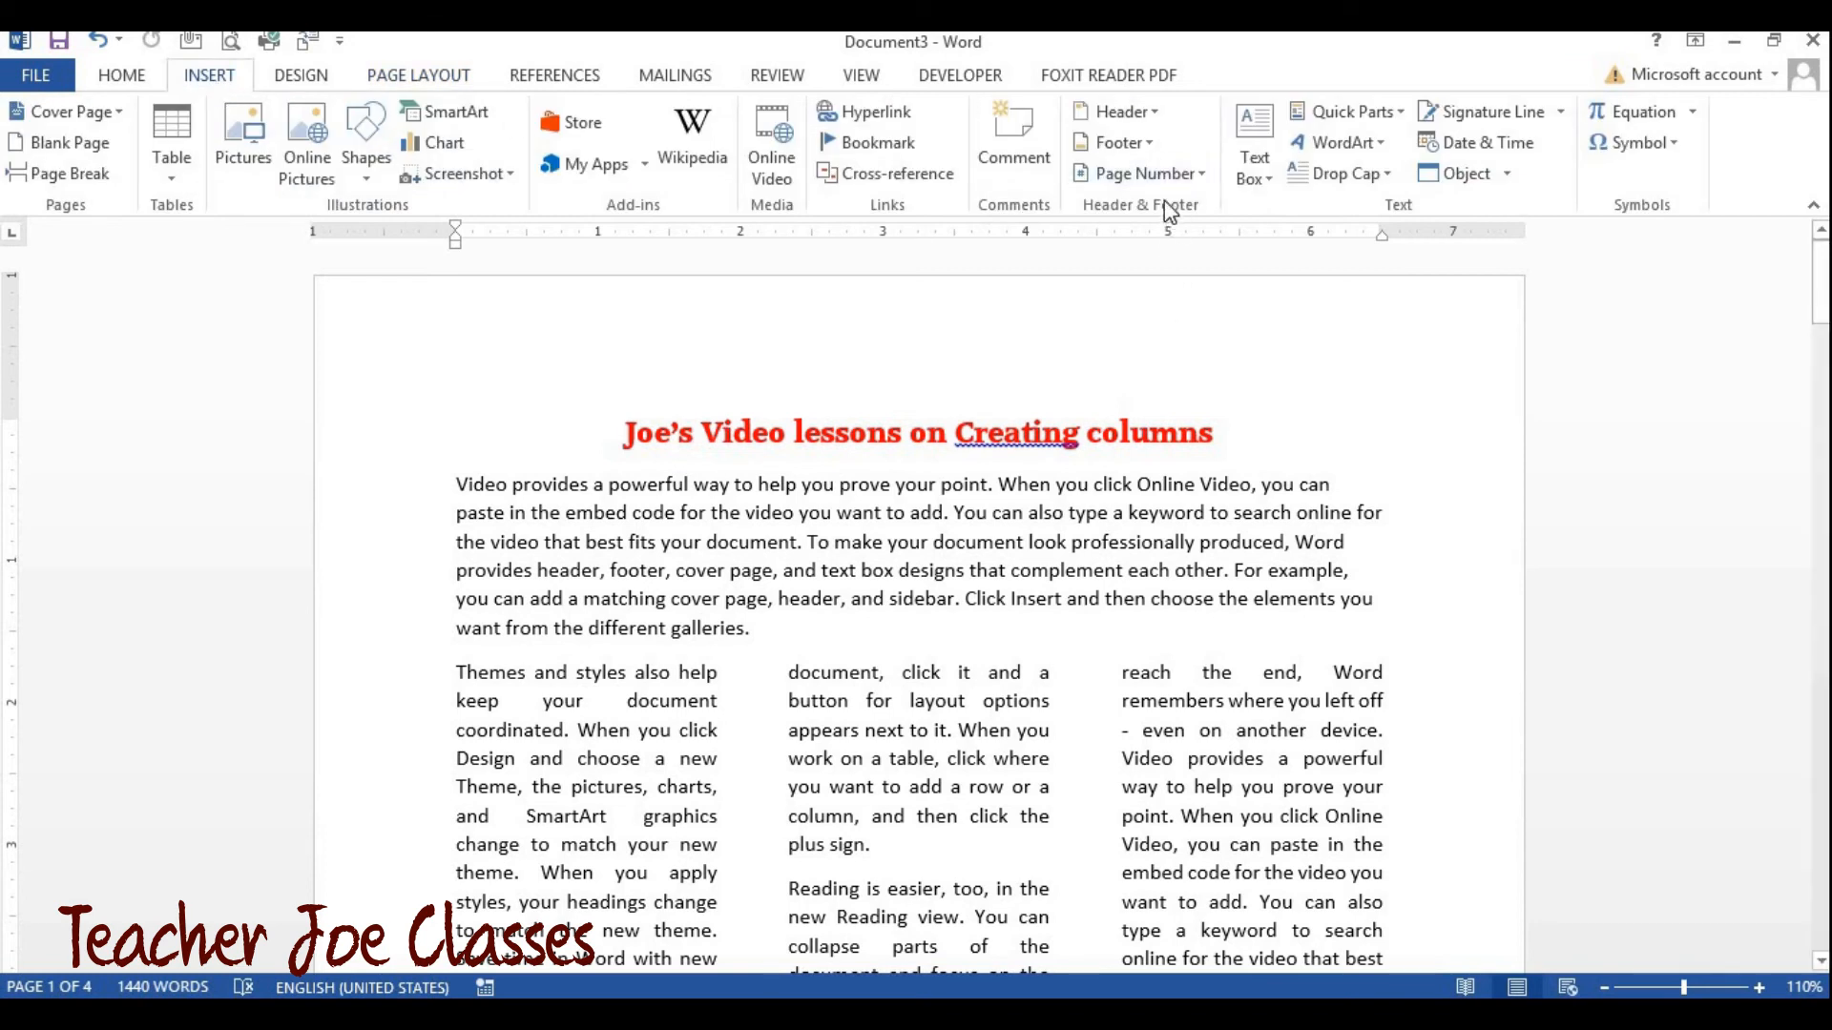
{"action": "left_click", "coordinate": [1158, 114]}
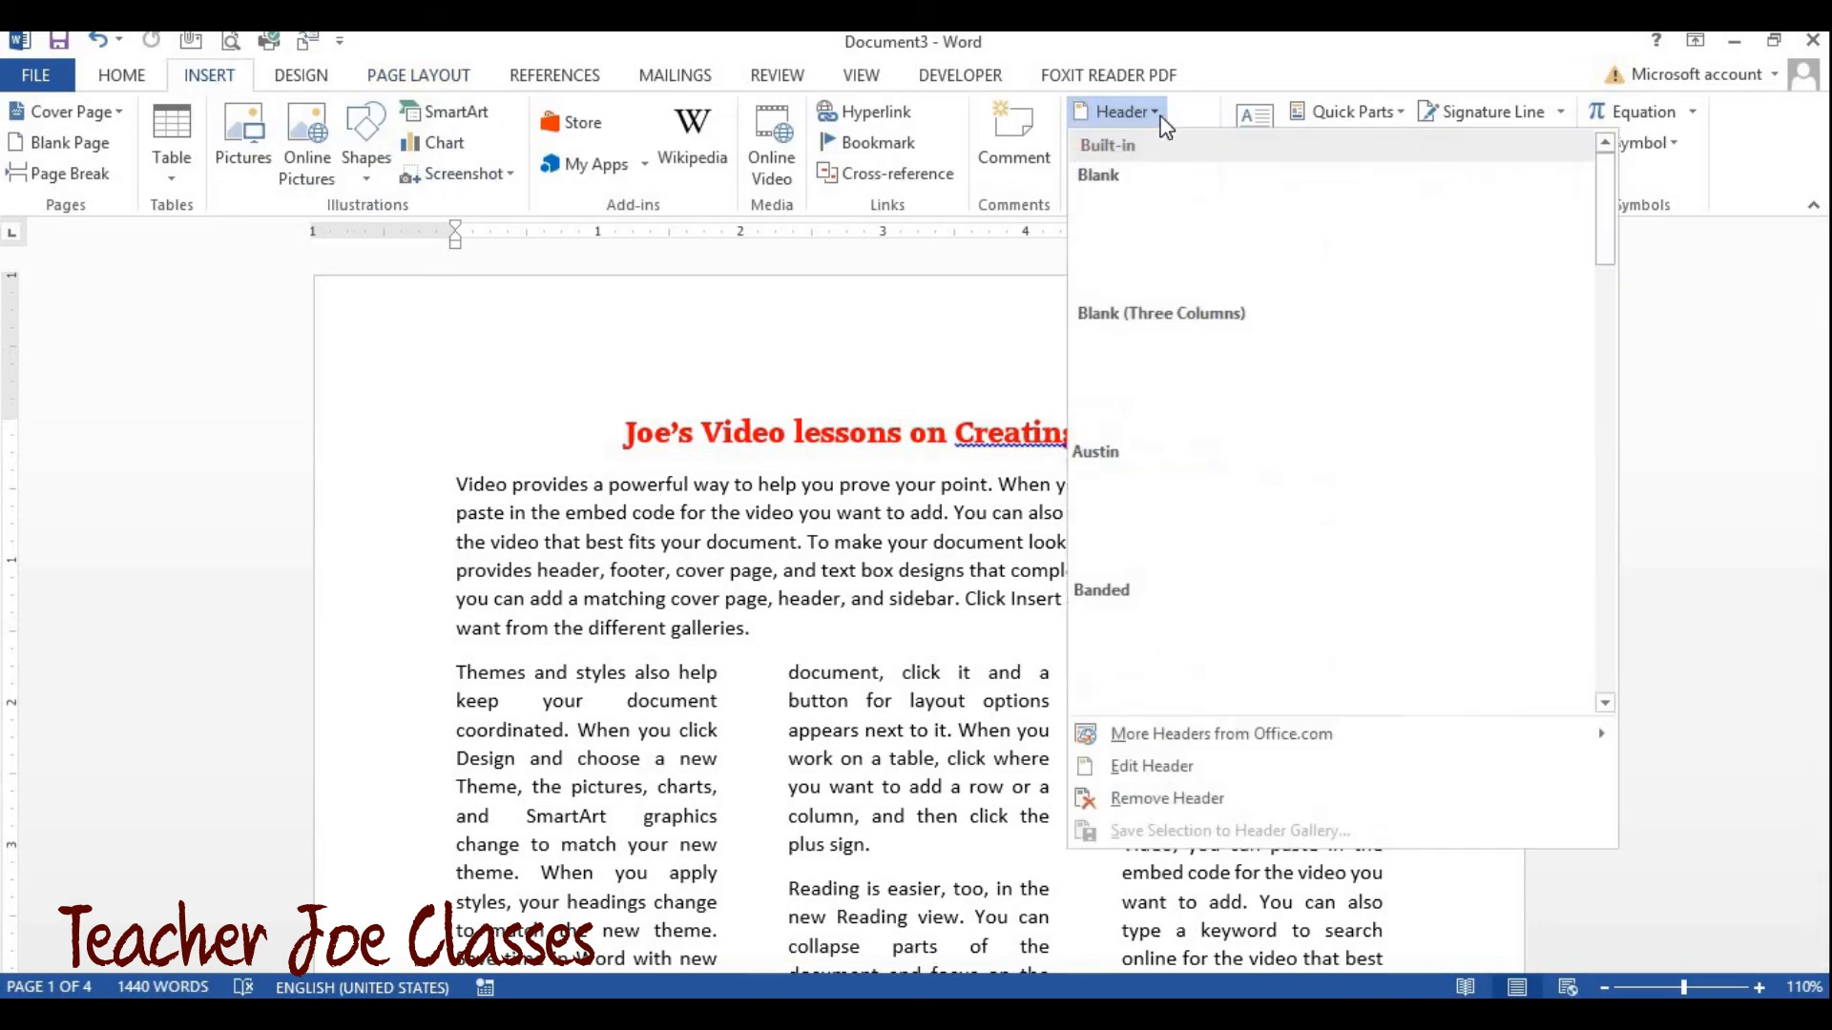
{"action": "left_click", "coordinate": [1200, 767]}
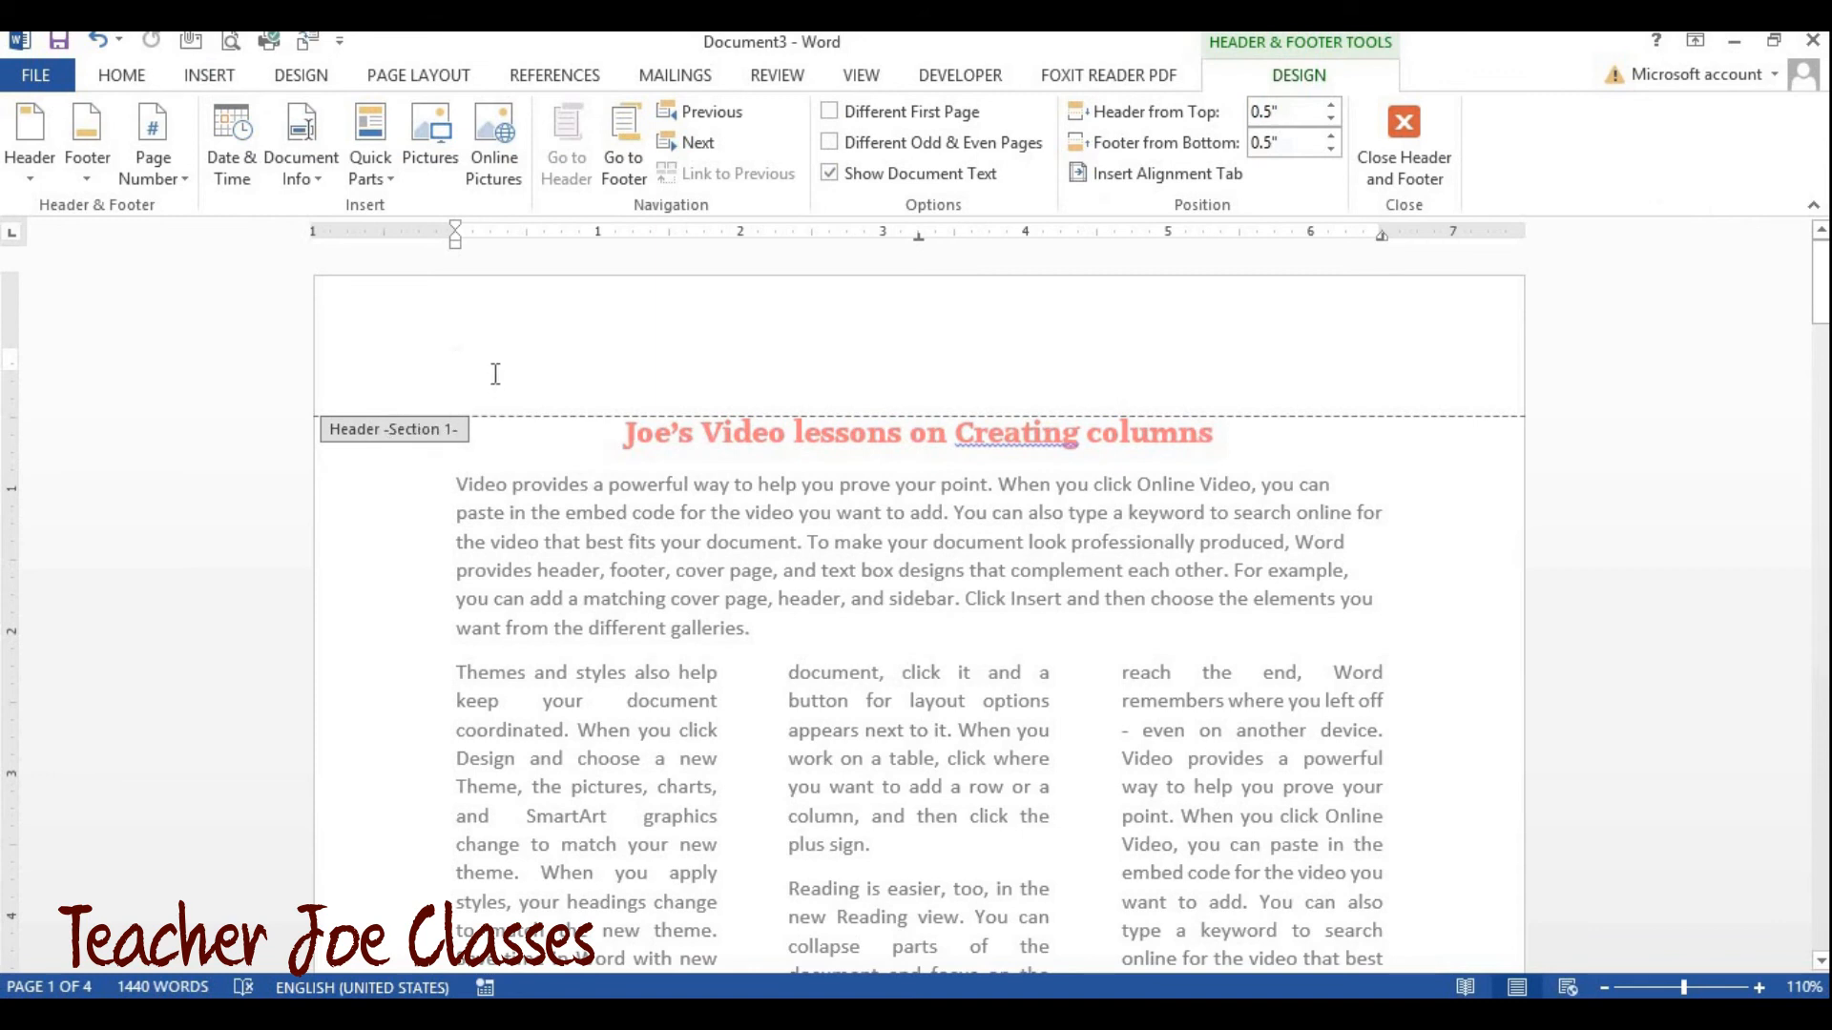
{"action": "type", "text": "Word Pr"}
{"action": "type", "text": "oces"}
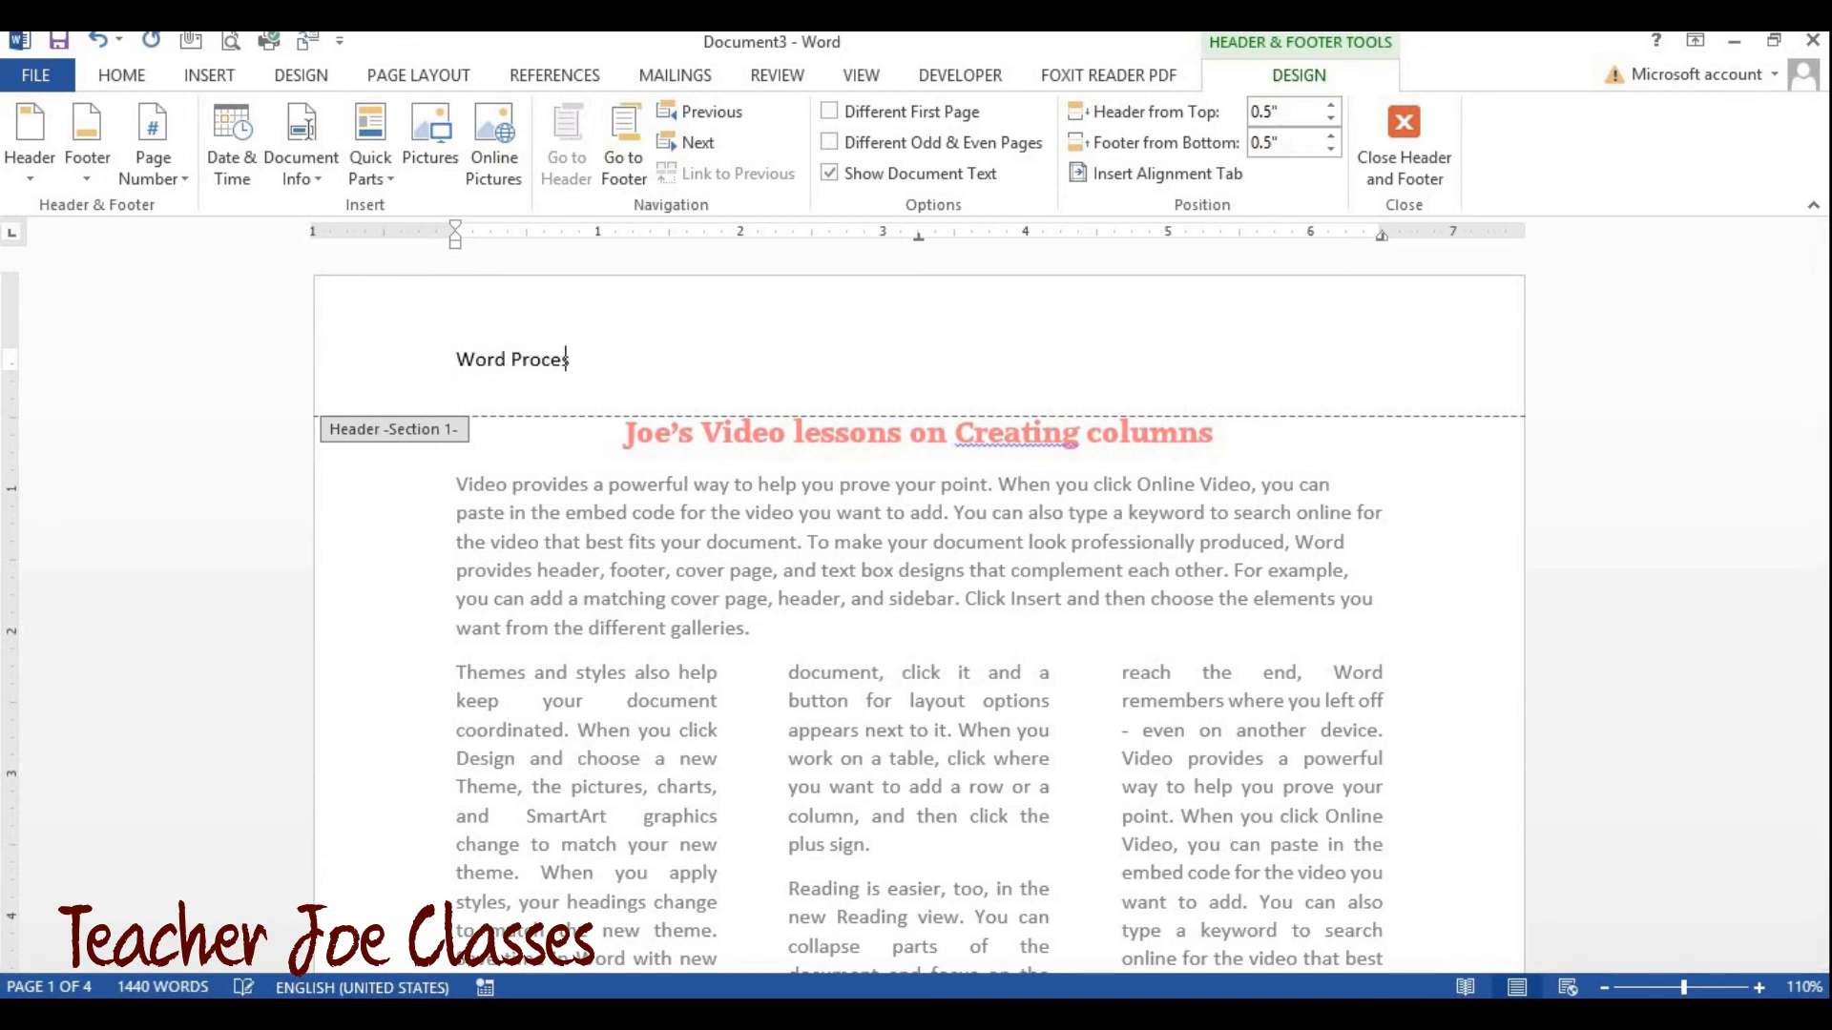
{"action": "type", "text": "sning is FUN!"}
{"action": "key", "text": "Home"}
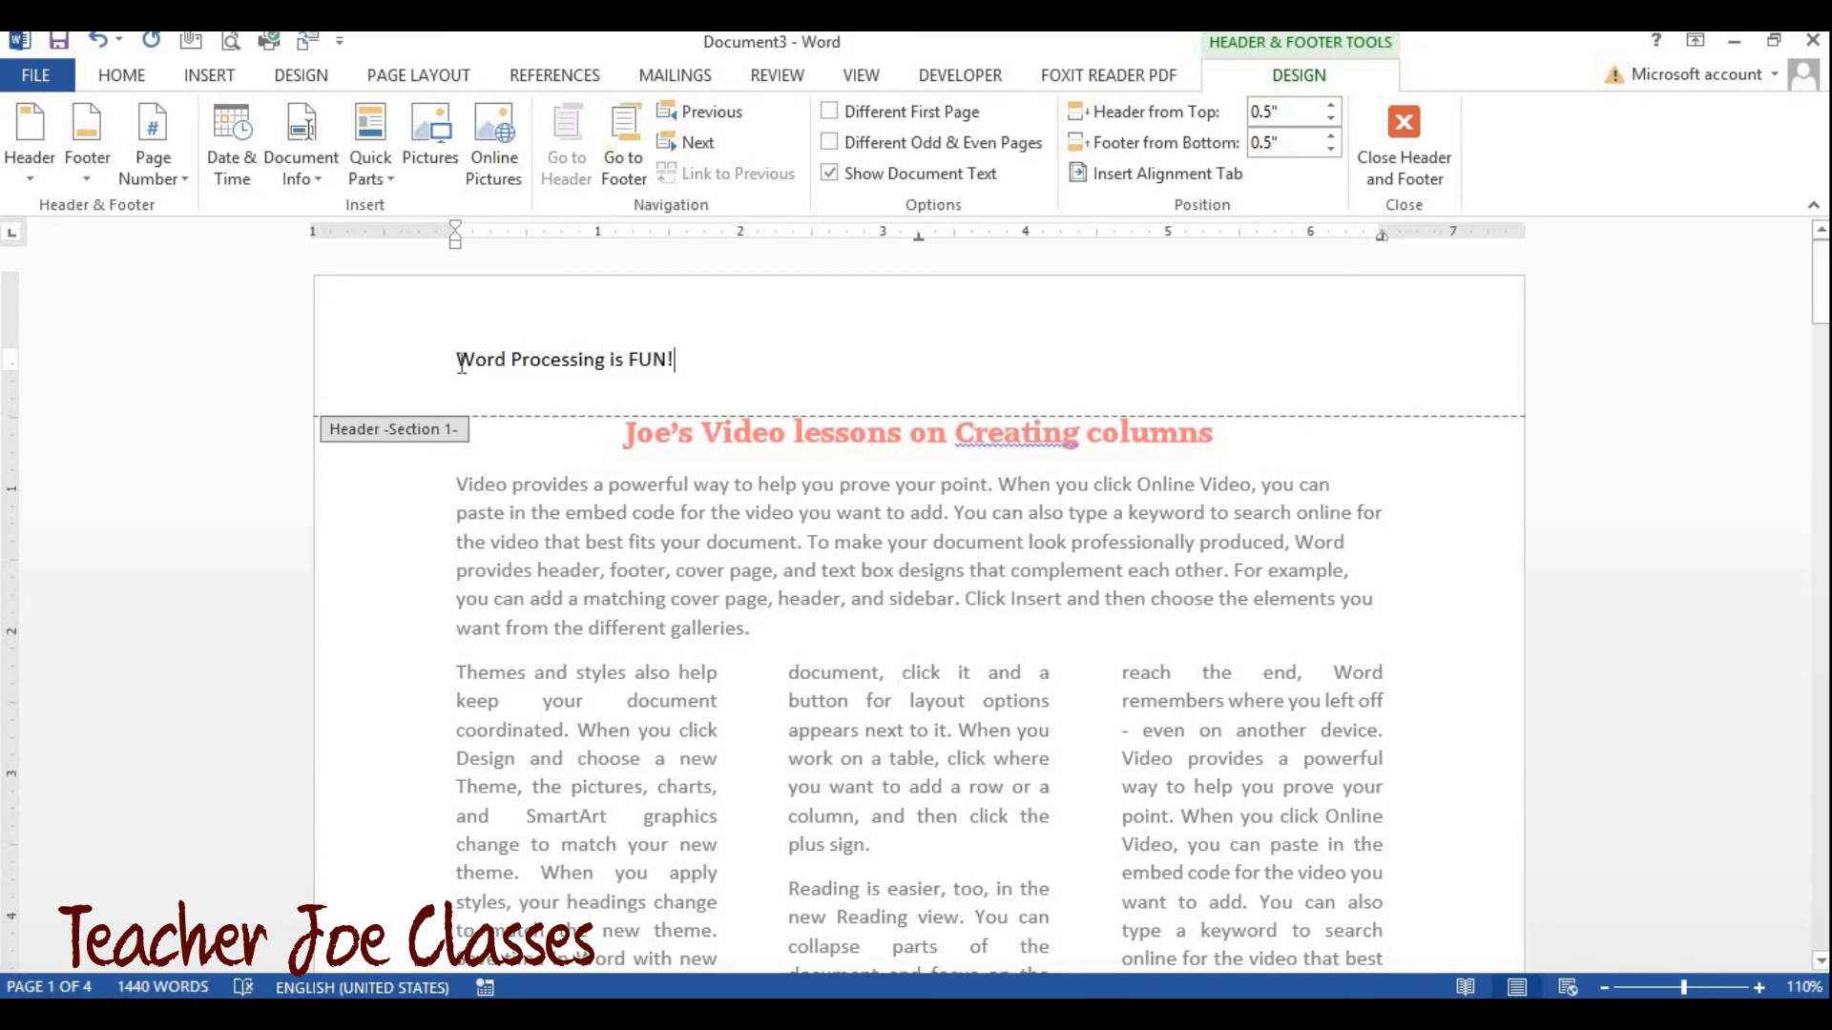
Step: Format the header text "Word Processing is FUN!" in italics at size 9 with the standard Blue font color
{"action": "left_click_drag", "start_coordinate": [456, 363], "coordinate": [686, 367]}
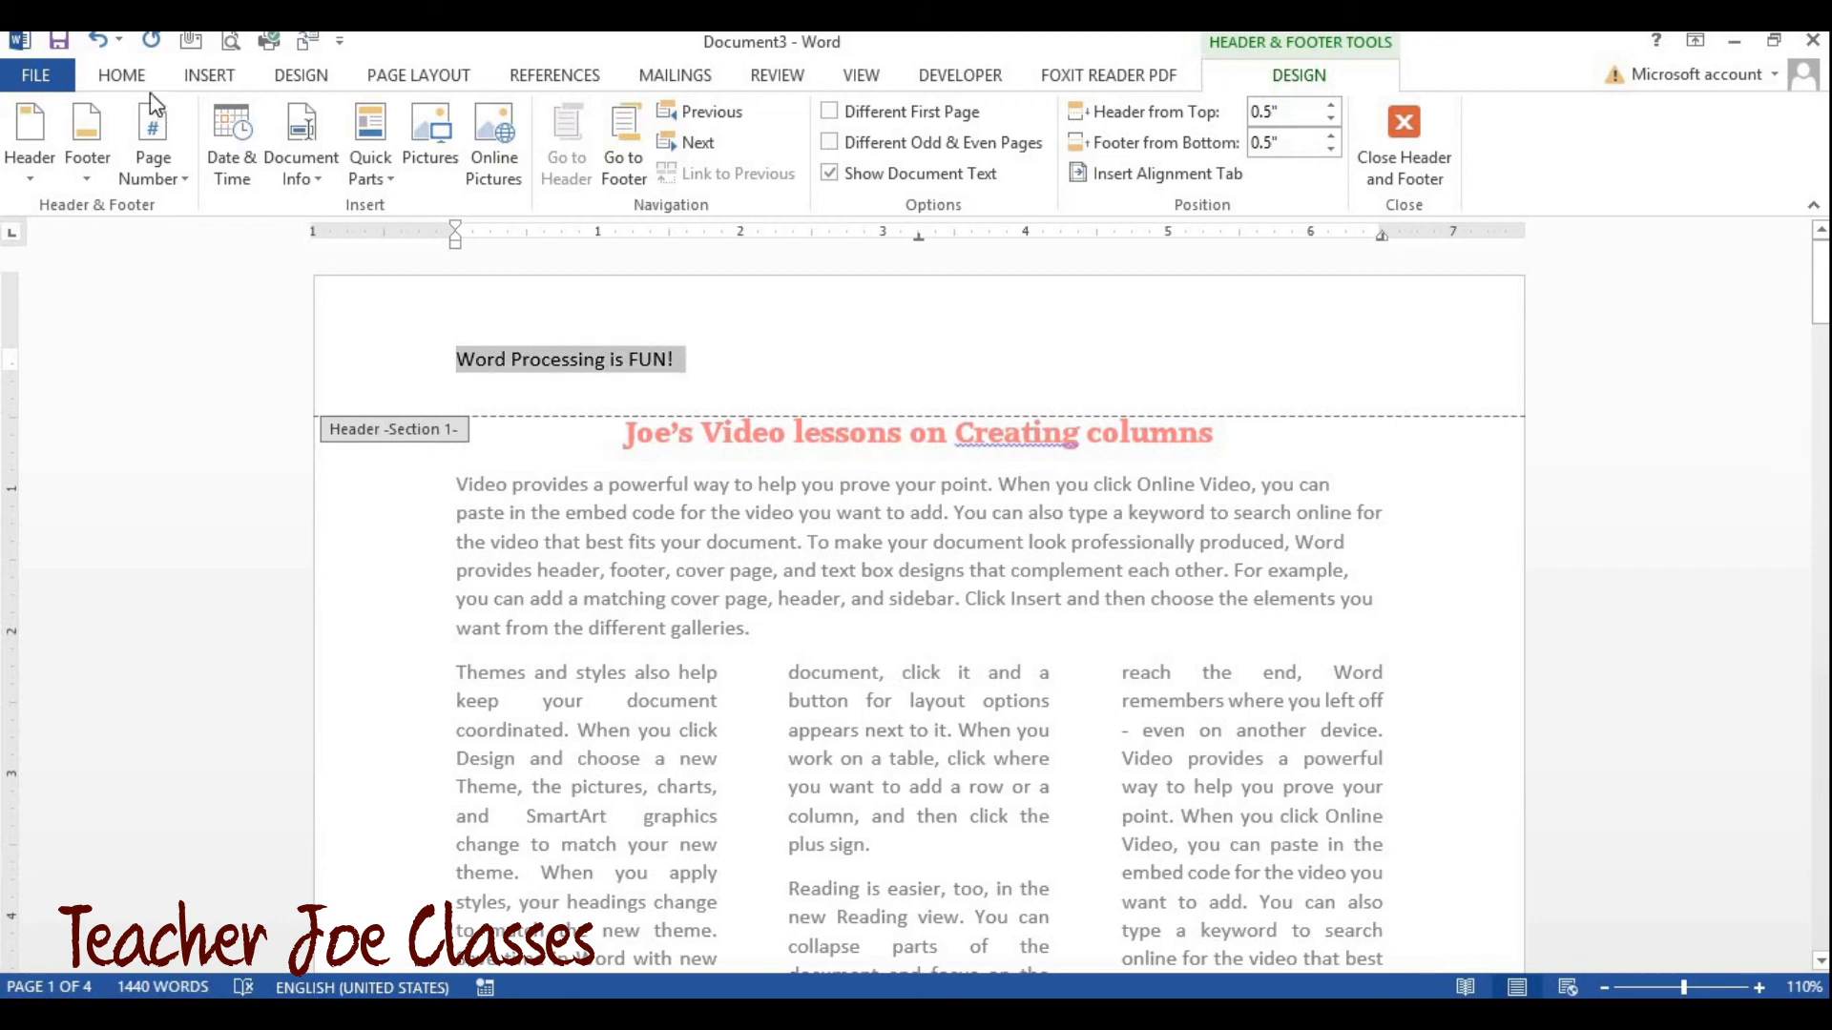
{"action": "left_click", "coordinate": [130, 77]}
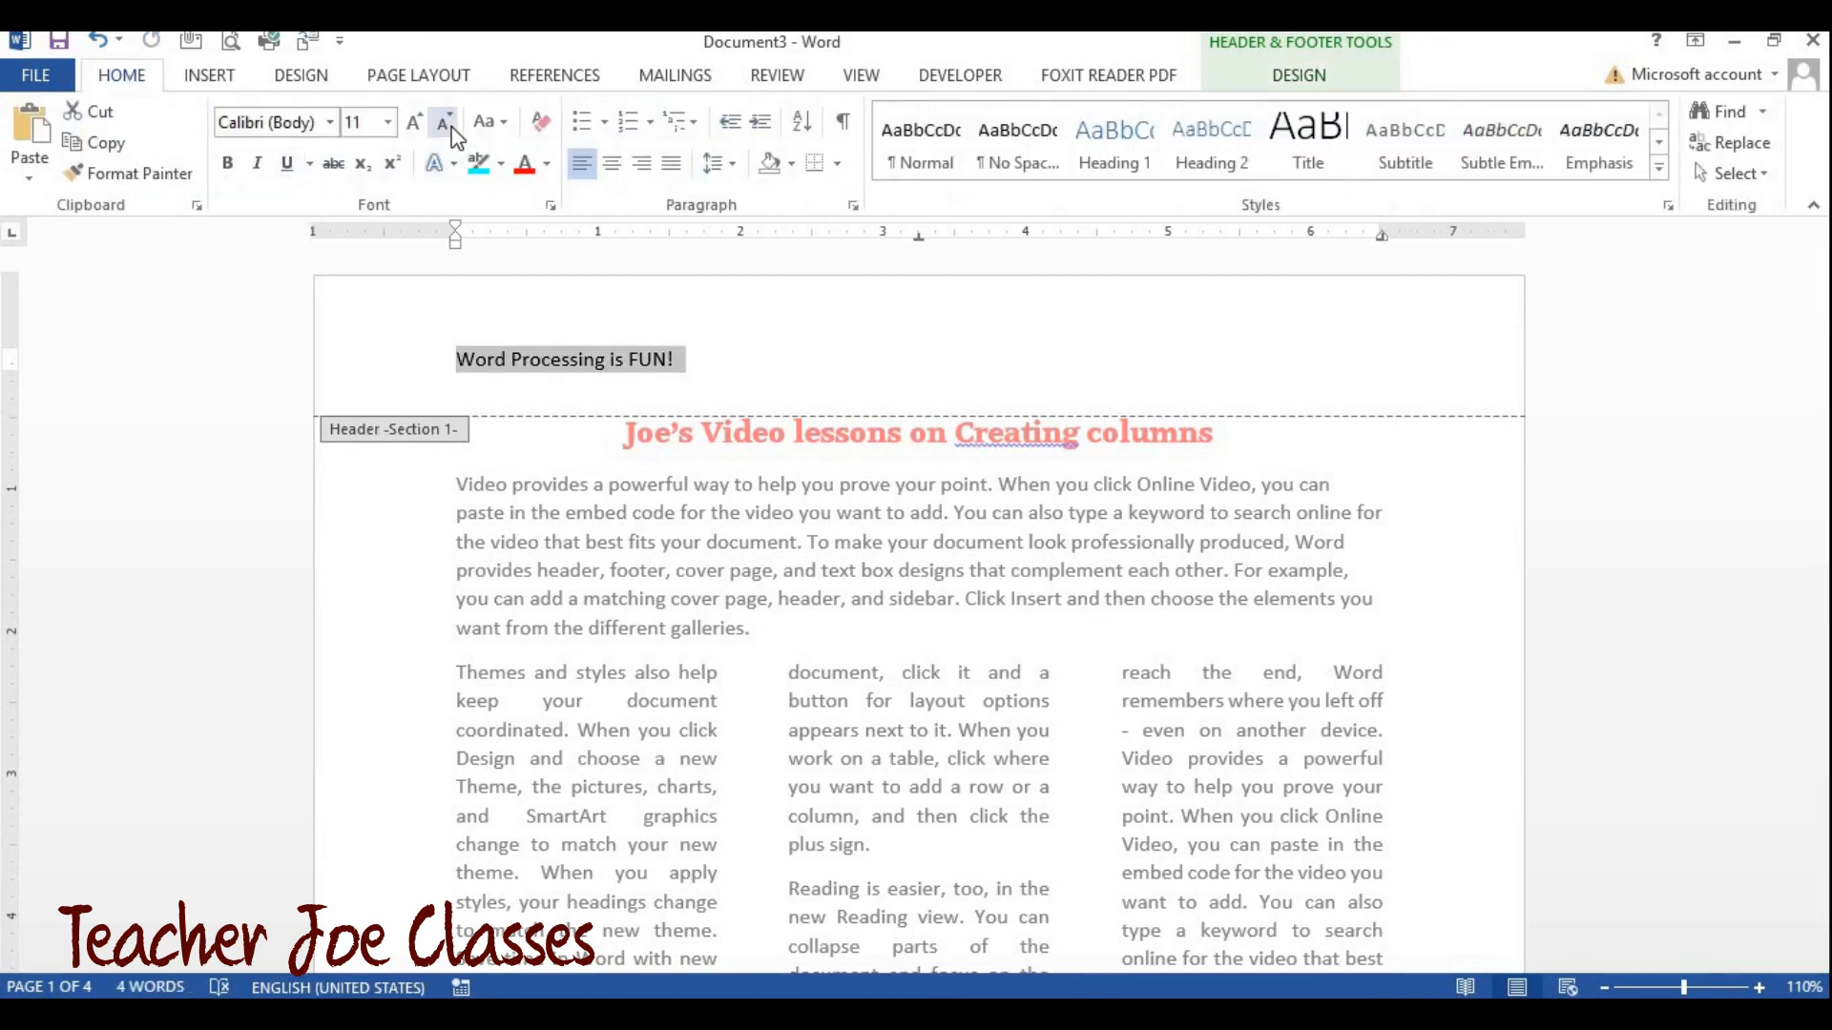
{"action": "left_click", "coordinate": [258, 164]}
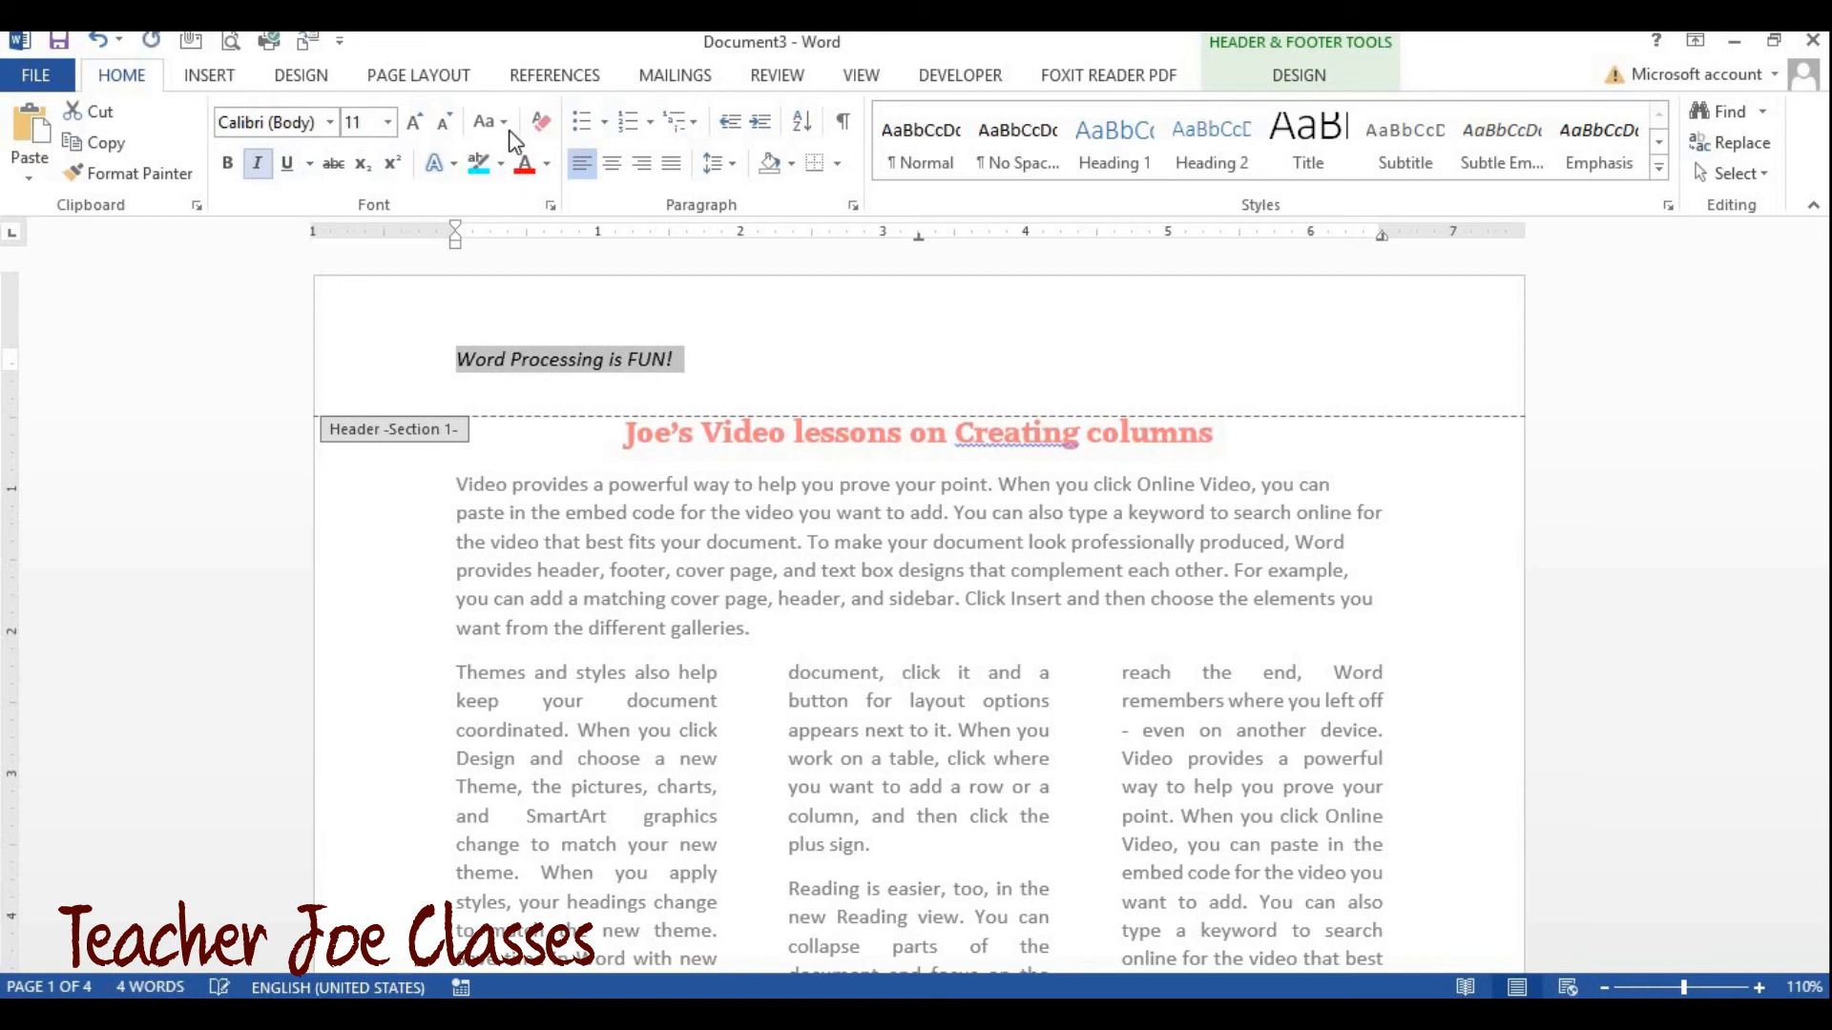
{"action": "left_click", "coordinate": [445, 124]}
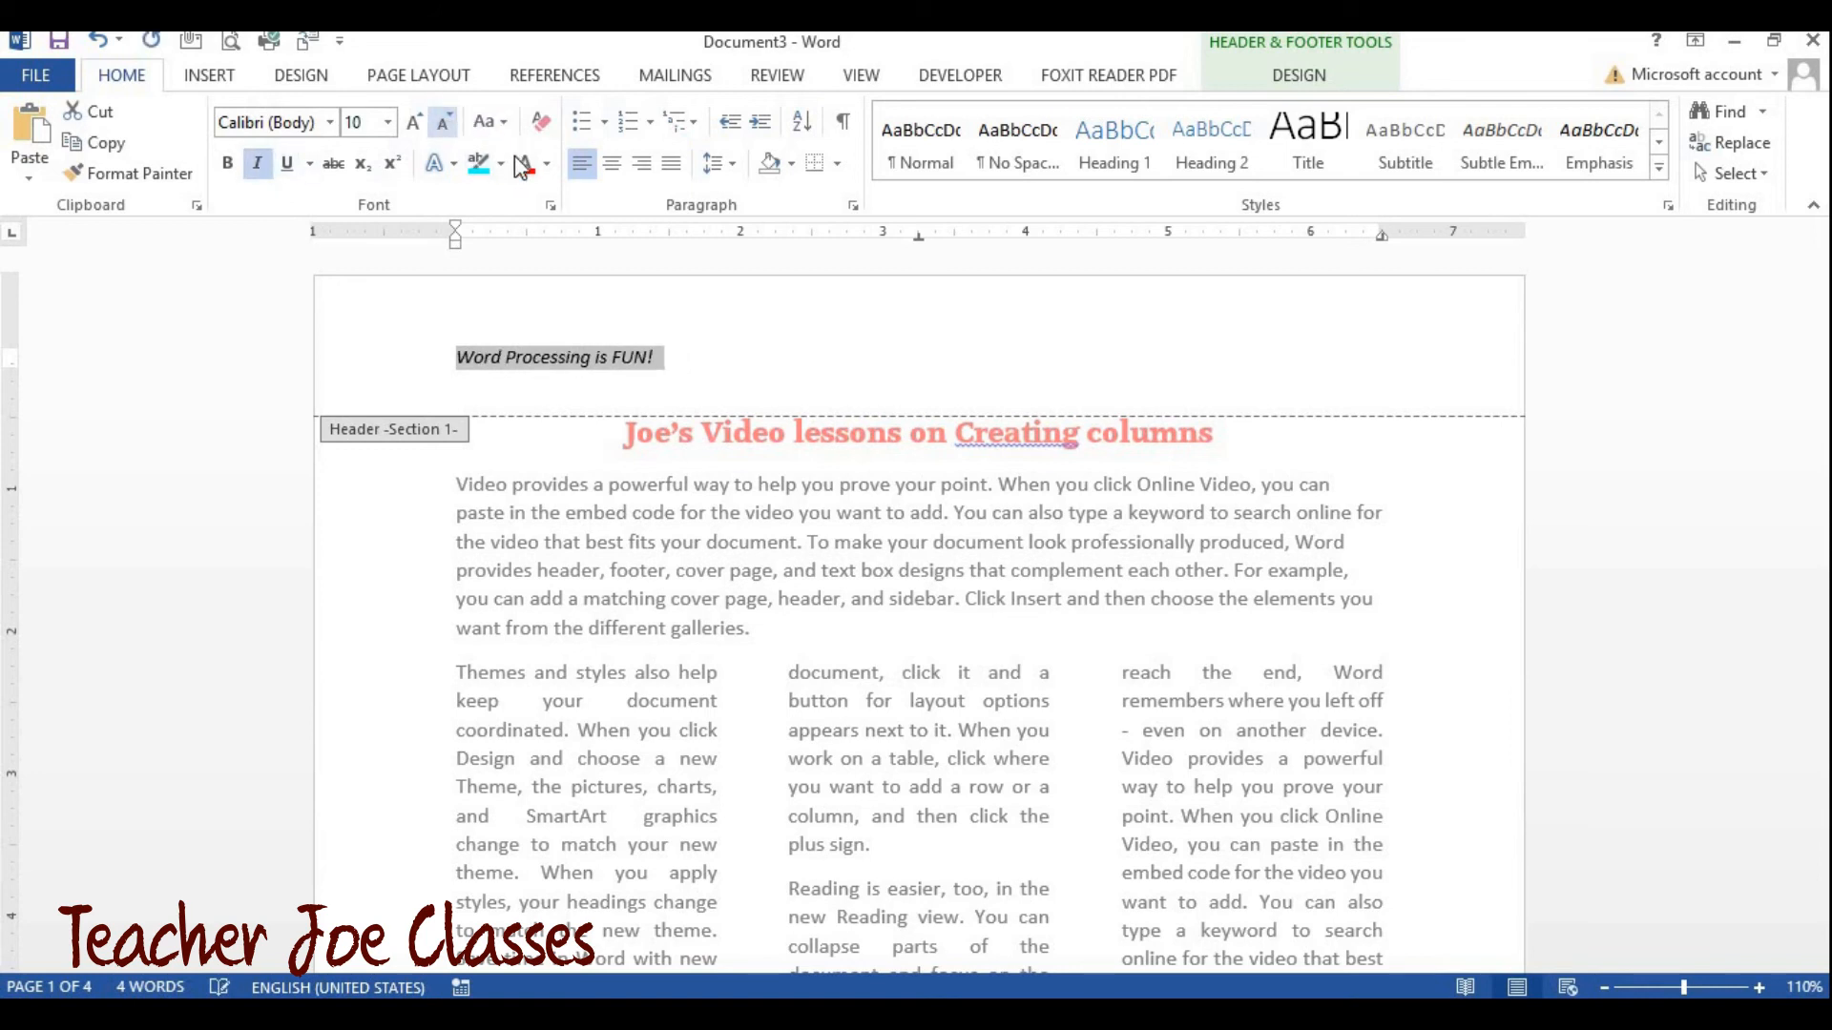
{"action": "left_click", "coordinate": [446, 124]}
{"action": "left_click", "coordinate": [547, 164]}
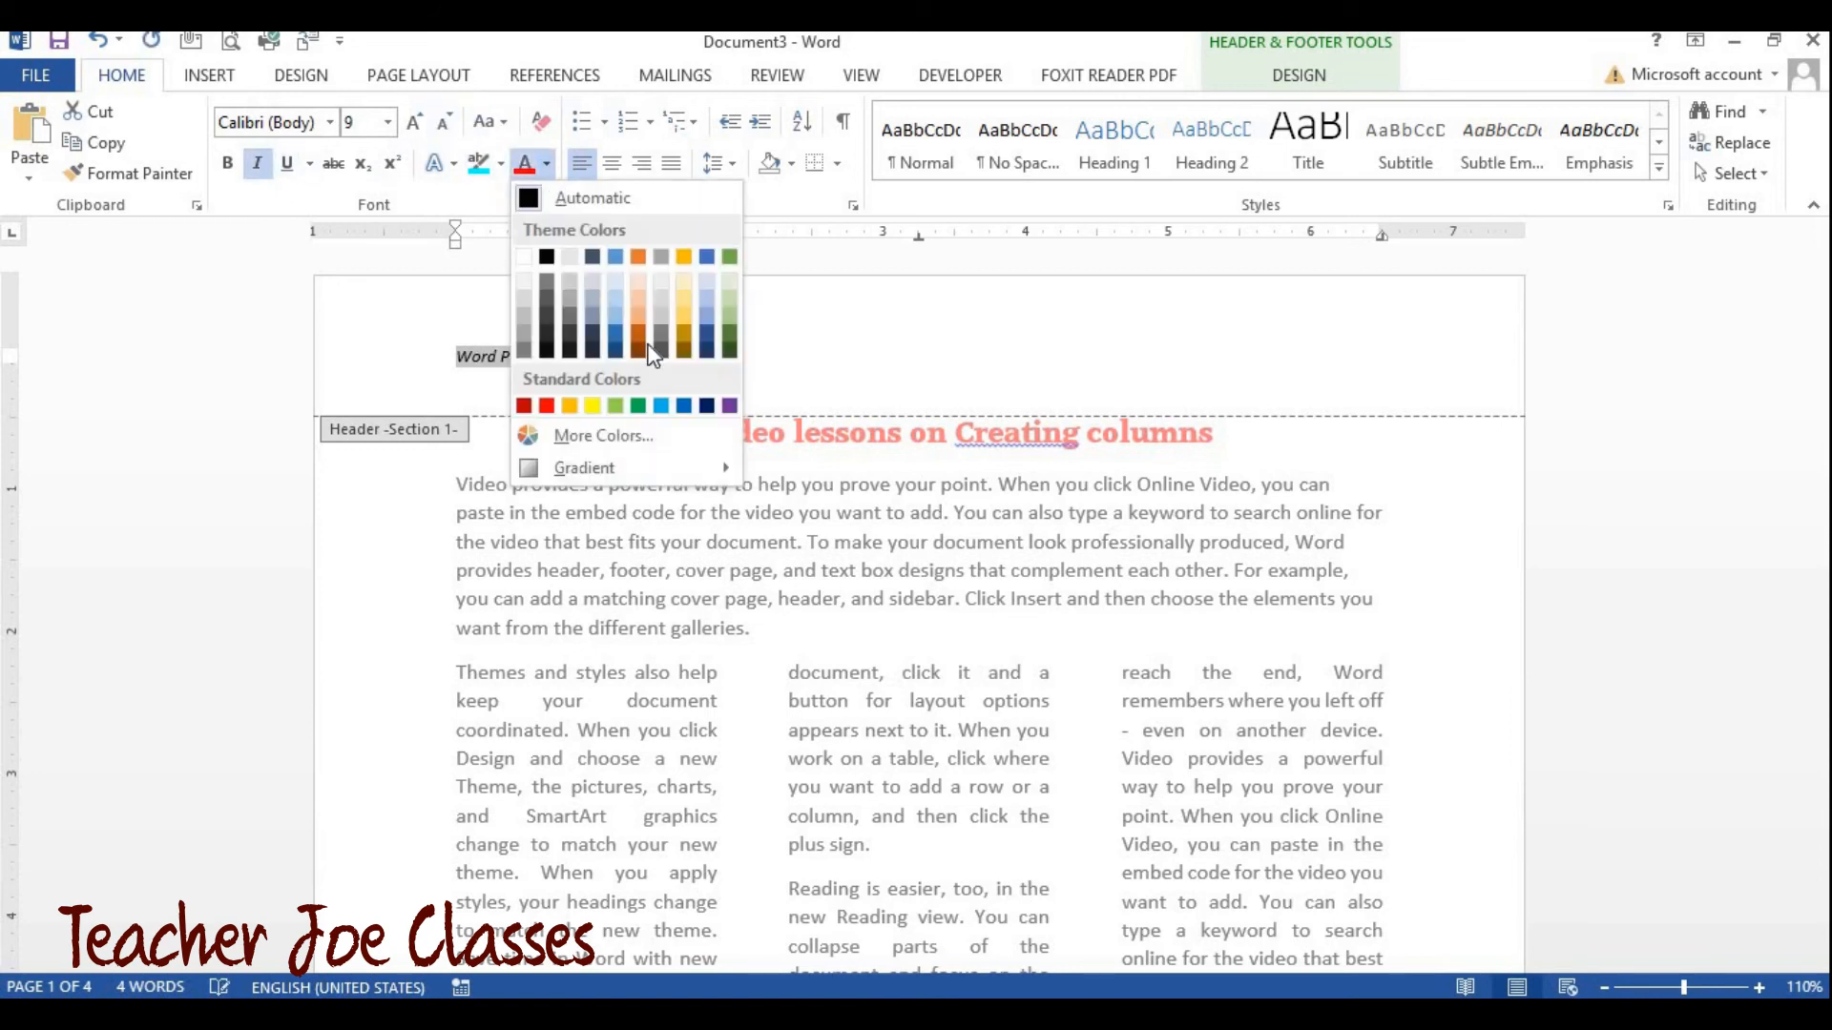
{"action": "left_click", "coordinate": [683, 408]}
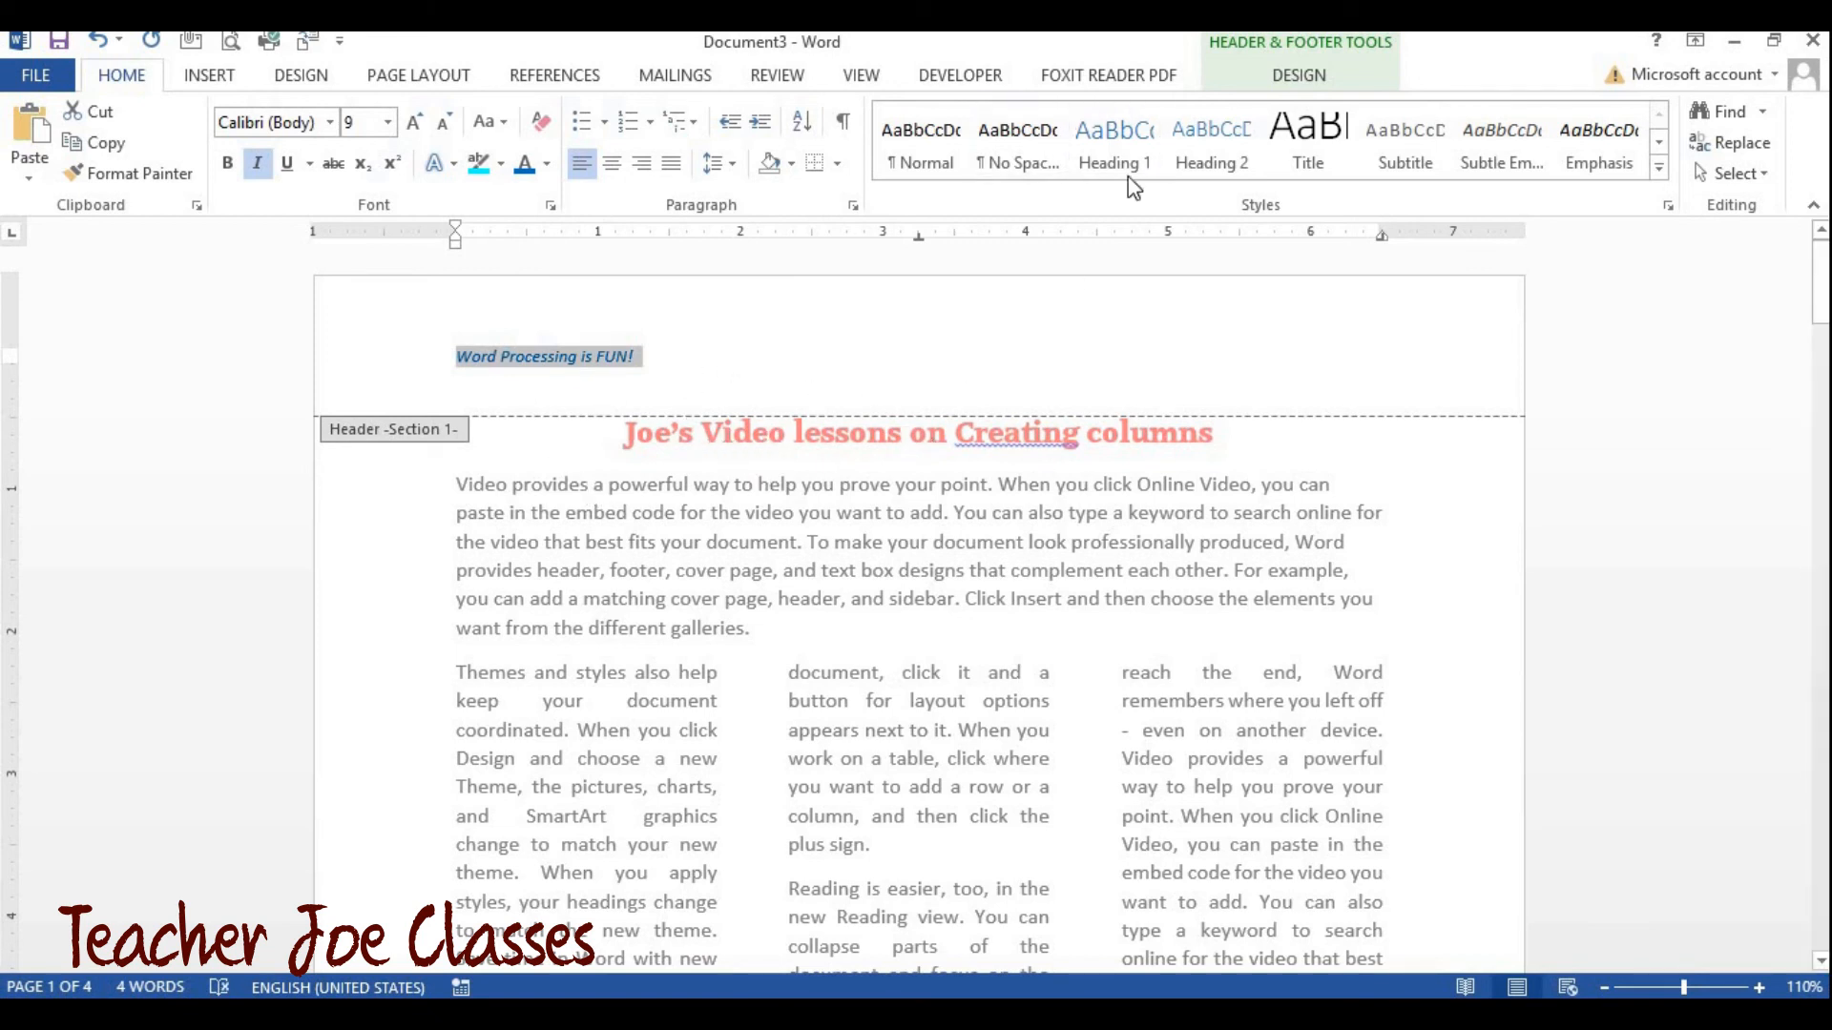
Step: Try the Different Odd & Even Pages option, turn it back off, and leave header and footer editing
{"action": "left_click", "coordinate": [1272, 78]}
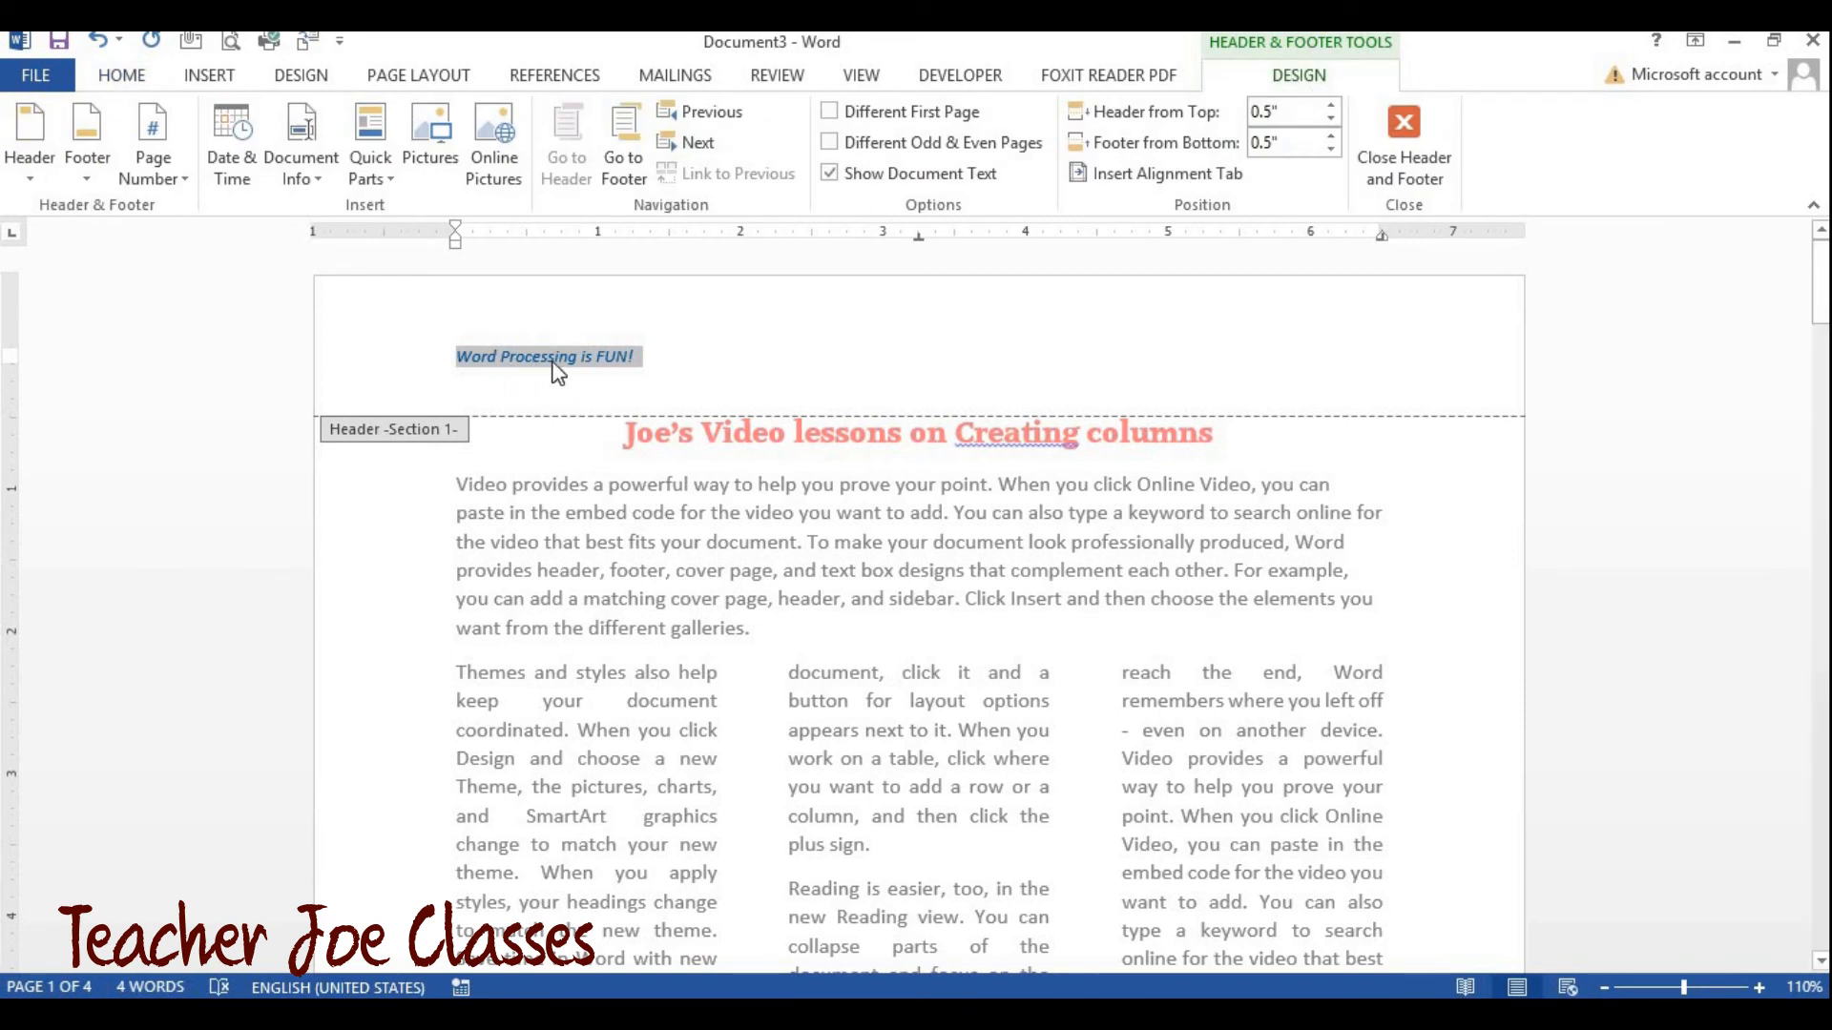
{"action": "left_click", "coordinate": [919, 146]}
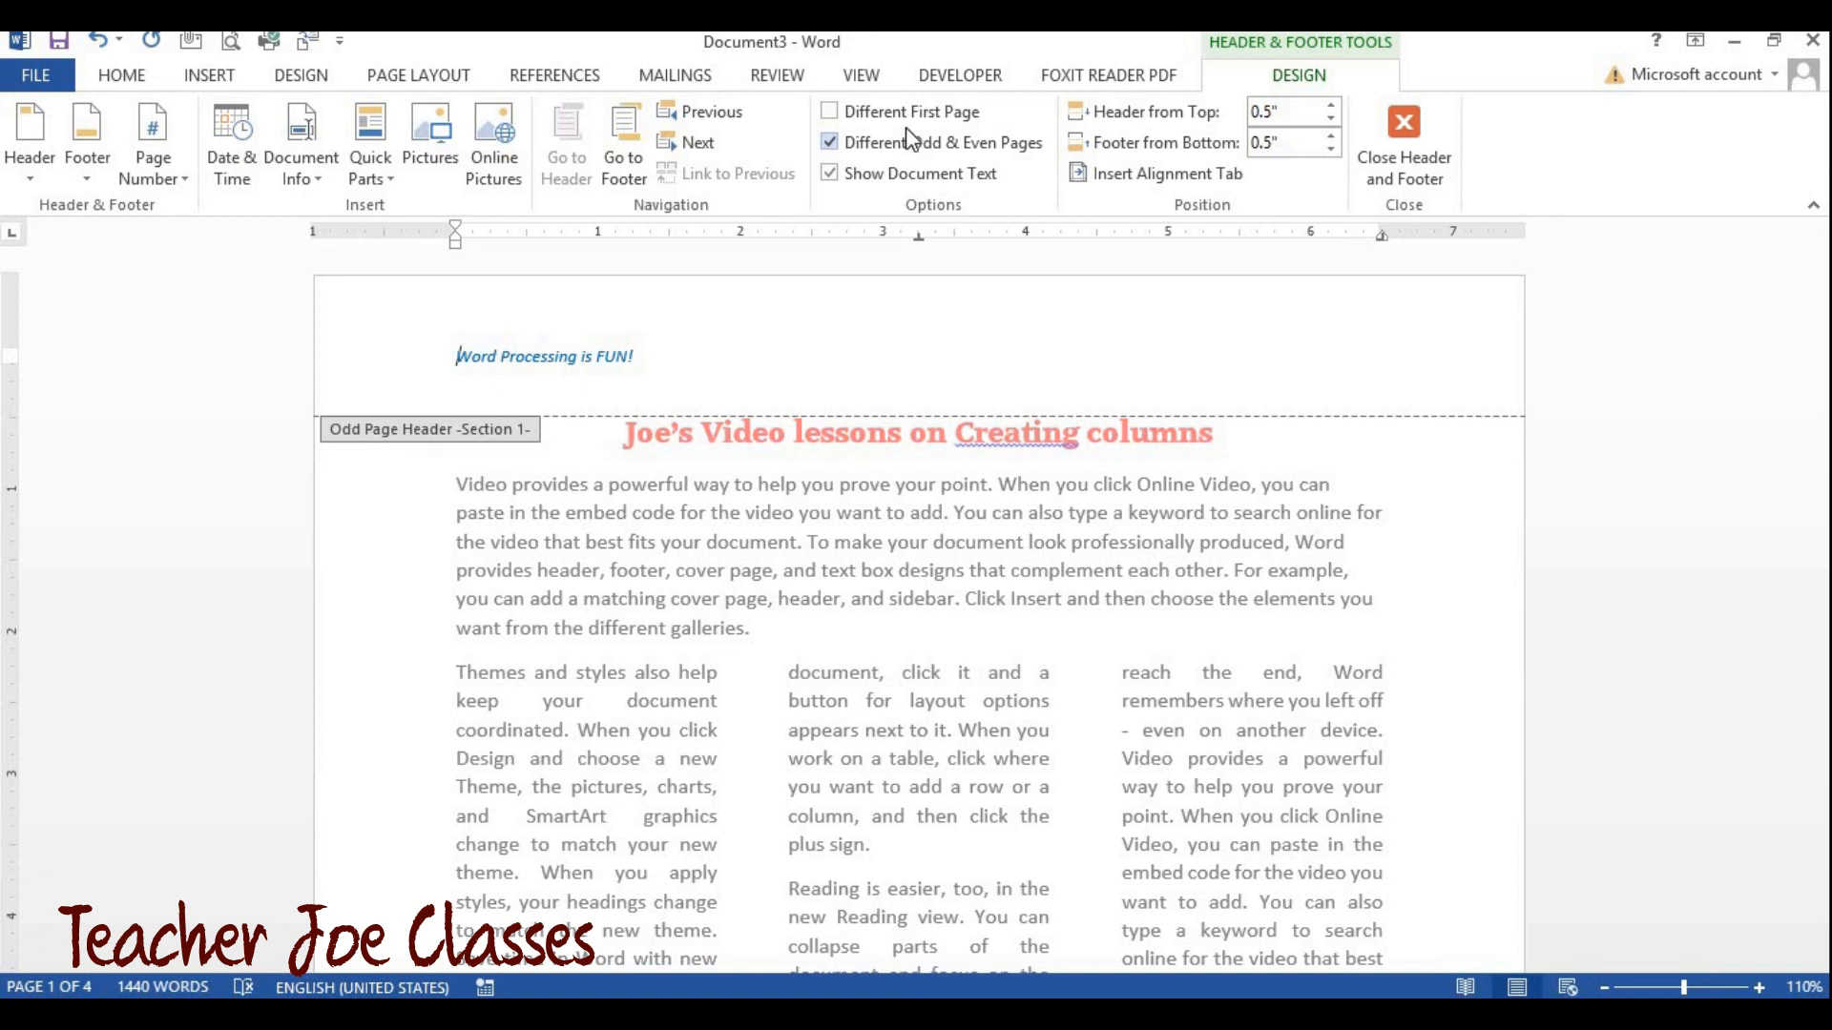
{"action": "left_click", "coordinate": [868, 145]}
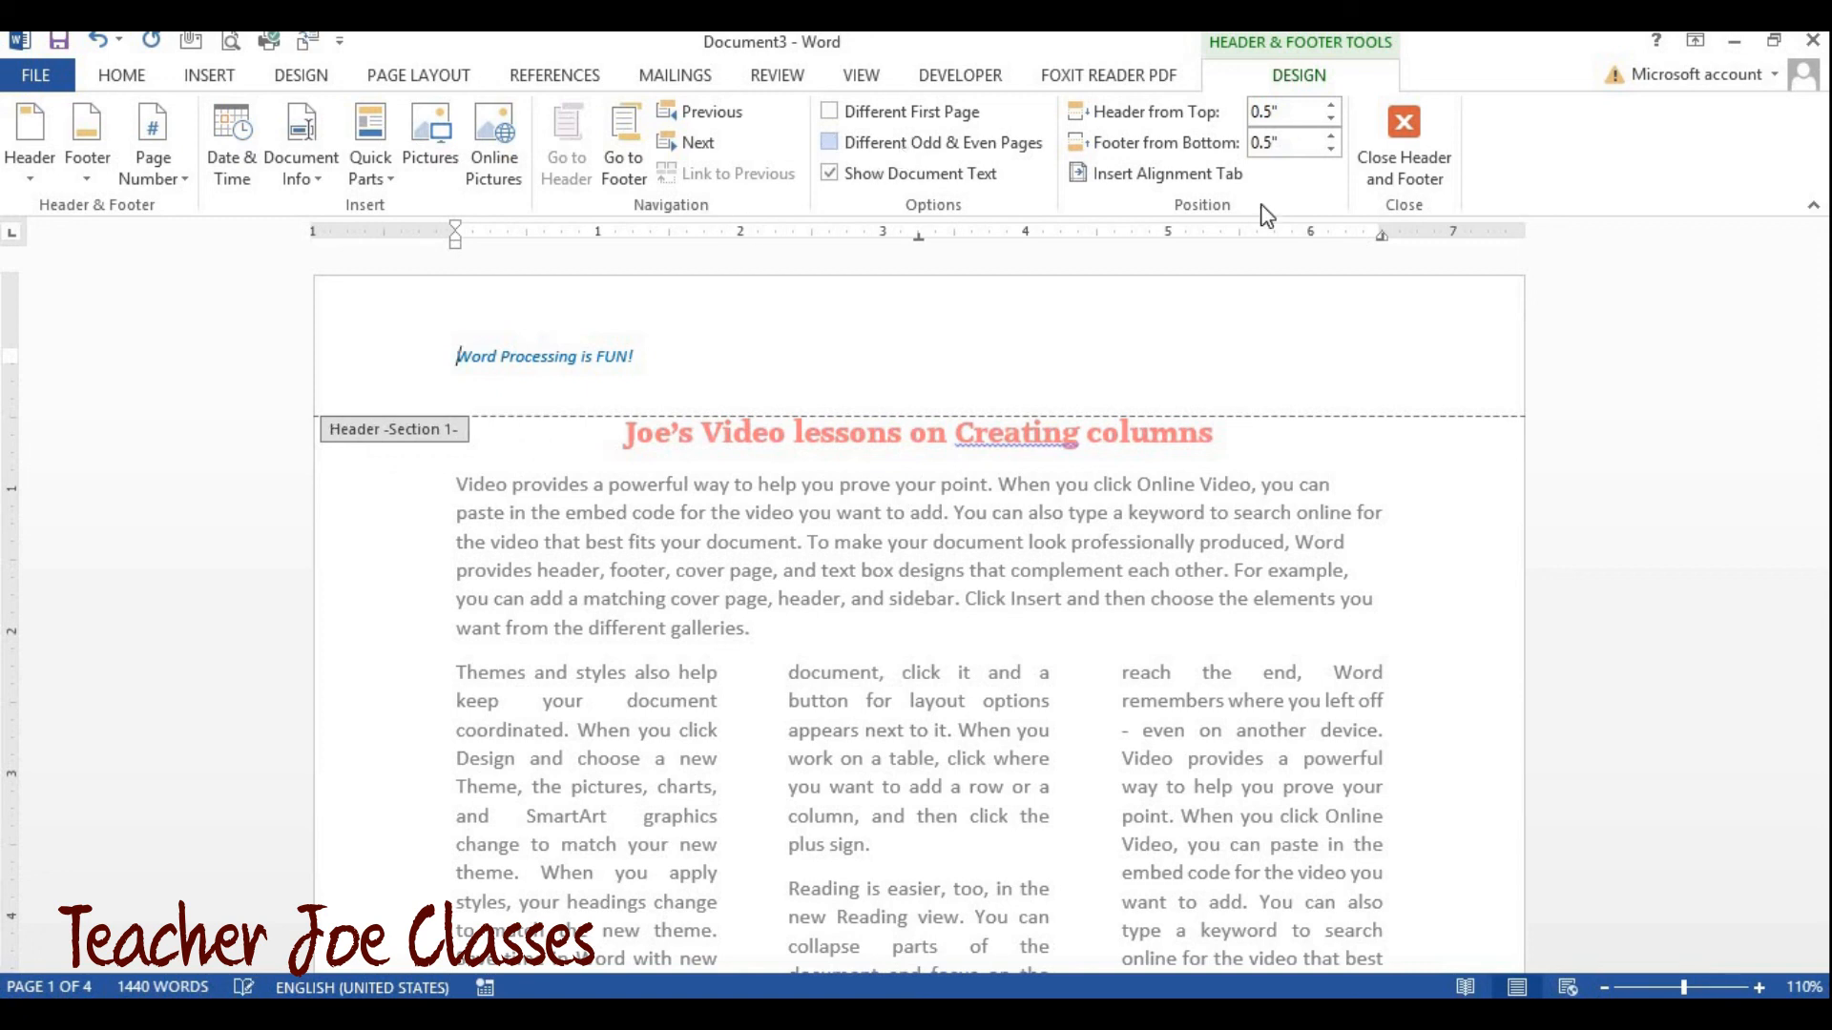
{"action": "left_click", "coordinate": [1427, 134]}
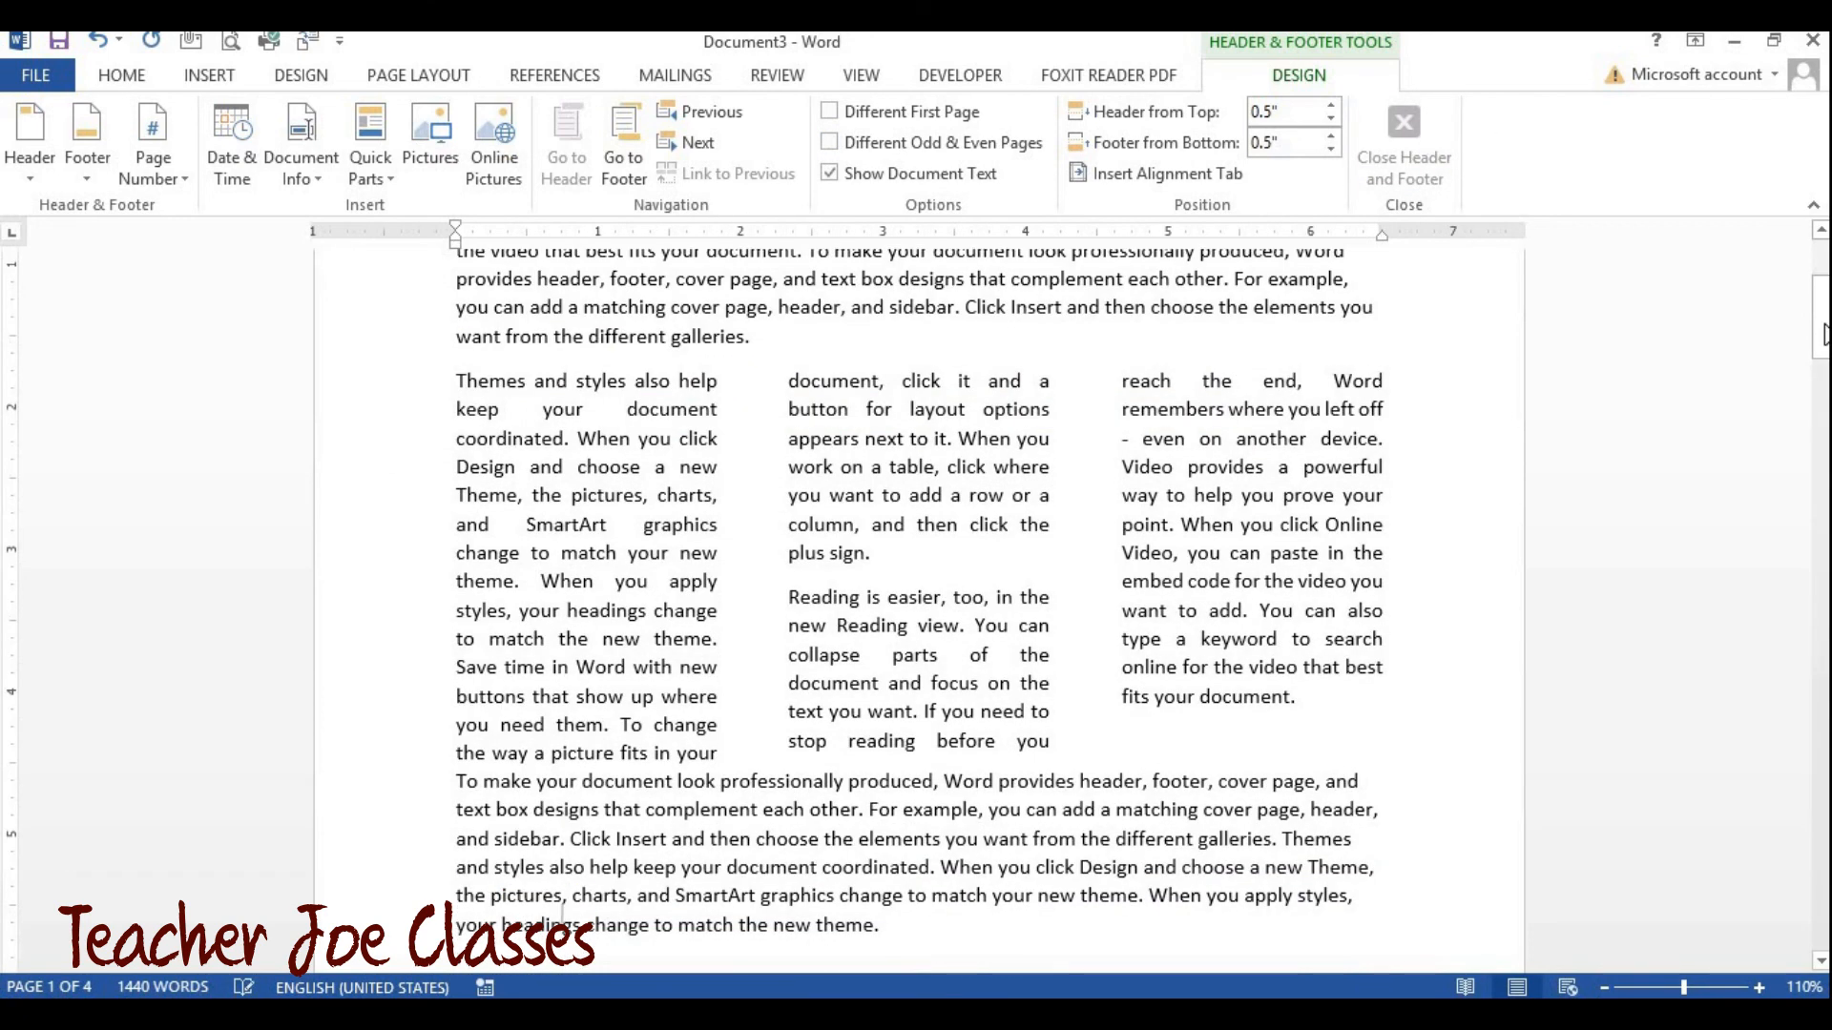
Step: Examine the header, page numbering, column layout and landscape section across the first two pages of the document
{"action": "left_click_drag", "start_coordinate": [1823, 326], "coordinate": [1823, 286]}
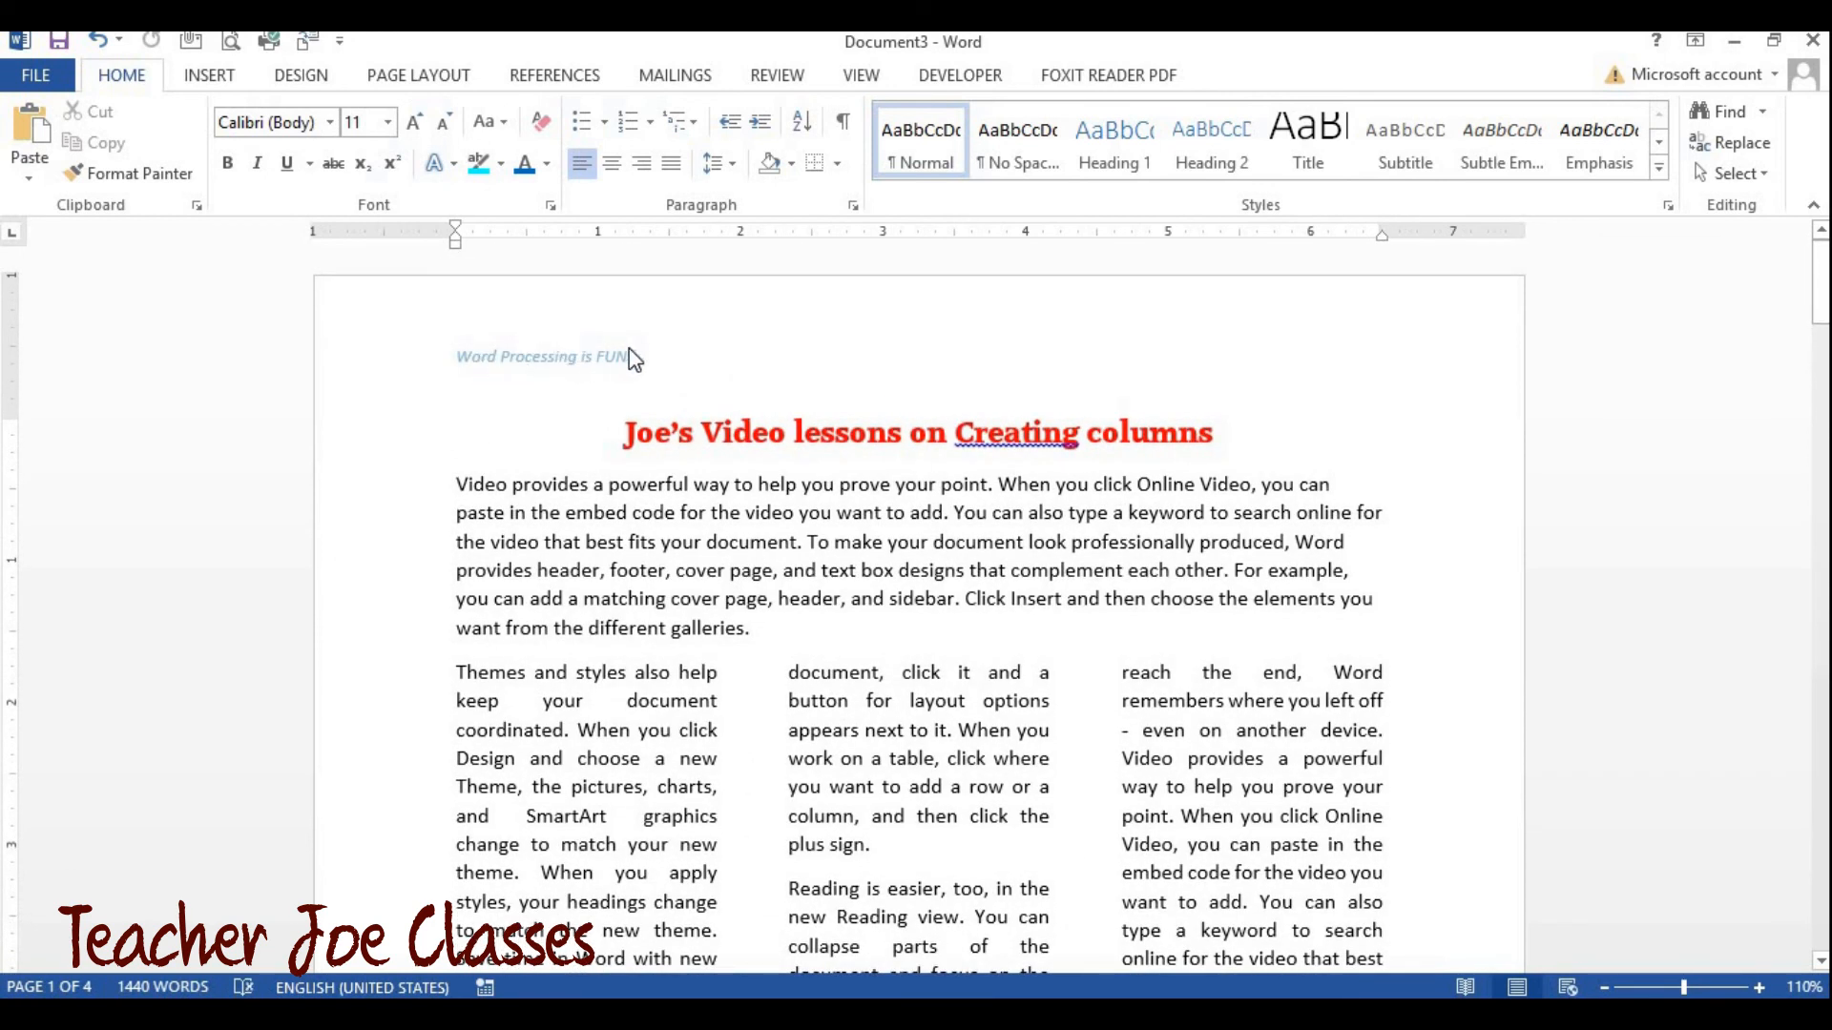
{"action": "left_click_drag", "start_coordinate": [1820, 305], "coordinate": [1819, 470]}
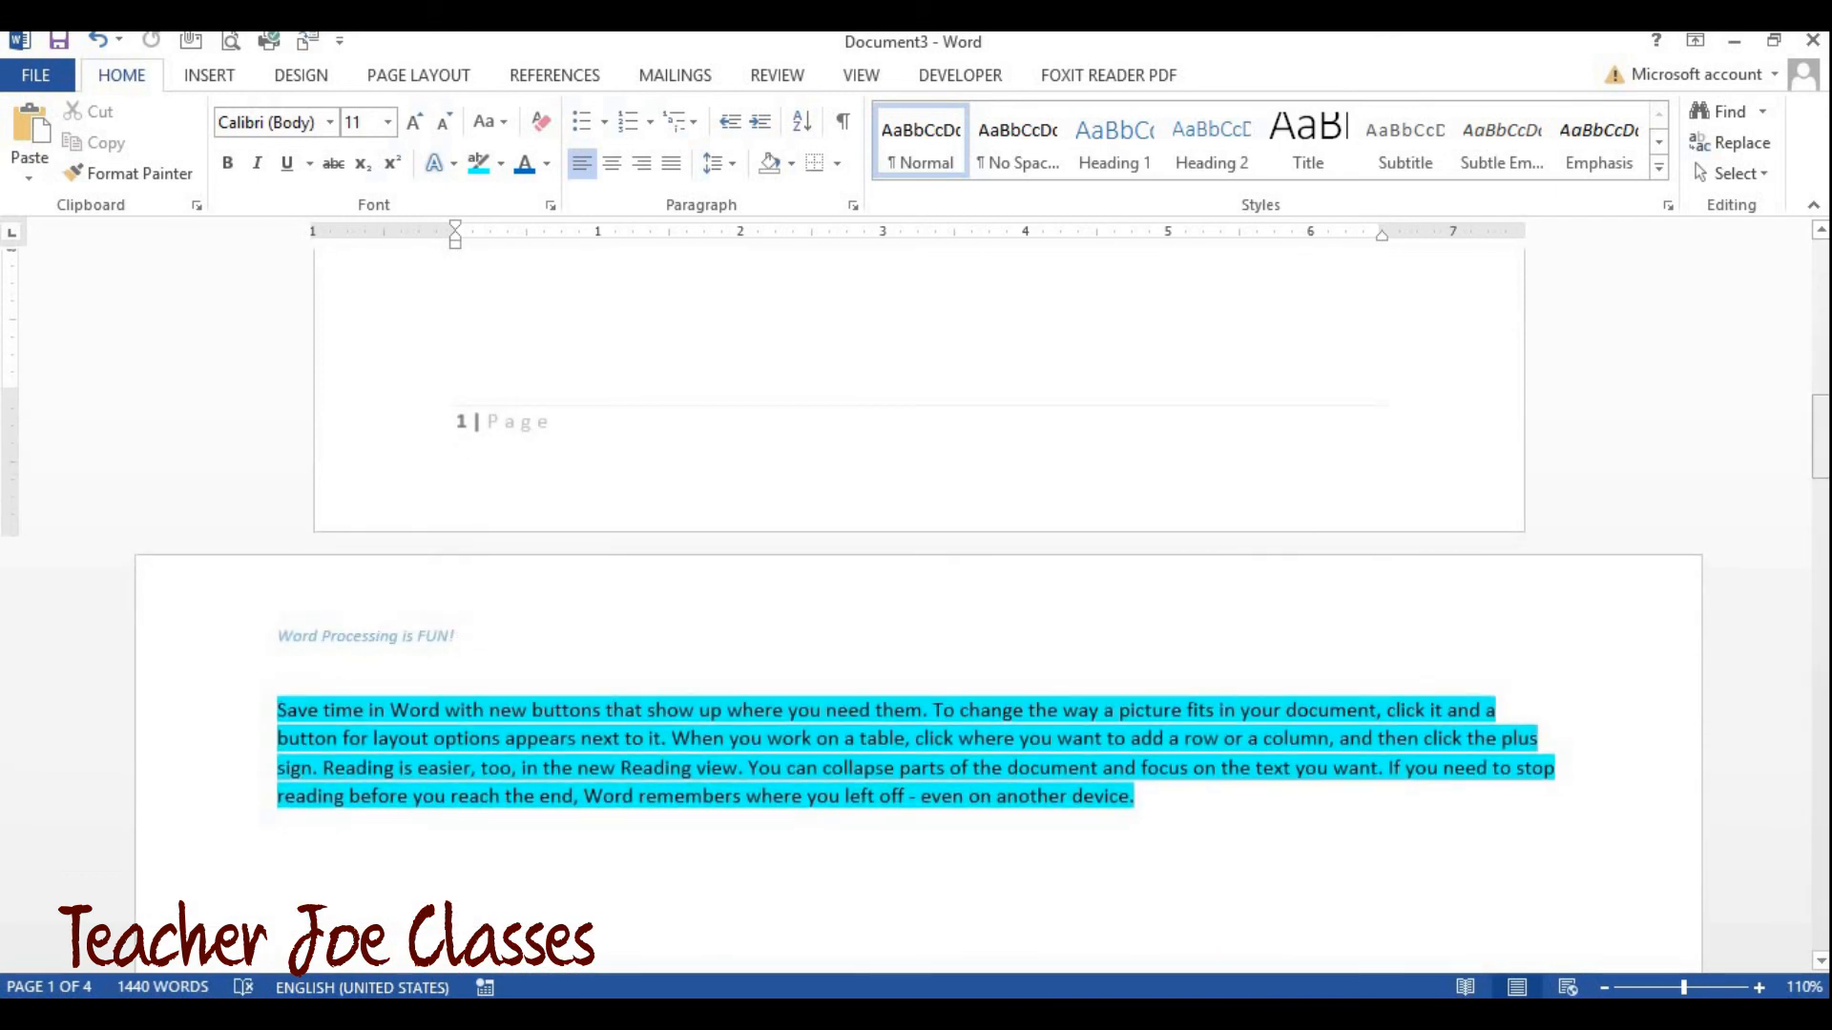
{"action": "left_click", "coordinate": [1656, 609]}
{"action": "mouse_move", "coordinate": [1818, 453]}
{"action": "left_mouse_down"}
{"action": "mouse_move", "coordinate": [1776, 654]}
{"action": "mouse_move", "coordinate": [1771, 624]}
{"action": "mouse_move", "coordinate": [1788, 852]}
{"action": "mouse_move", "coordinate": [1805, 458]}
{"action": "left_mouse_up"}
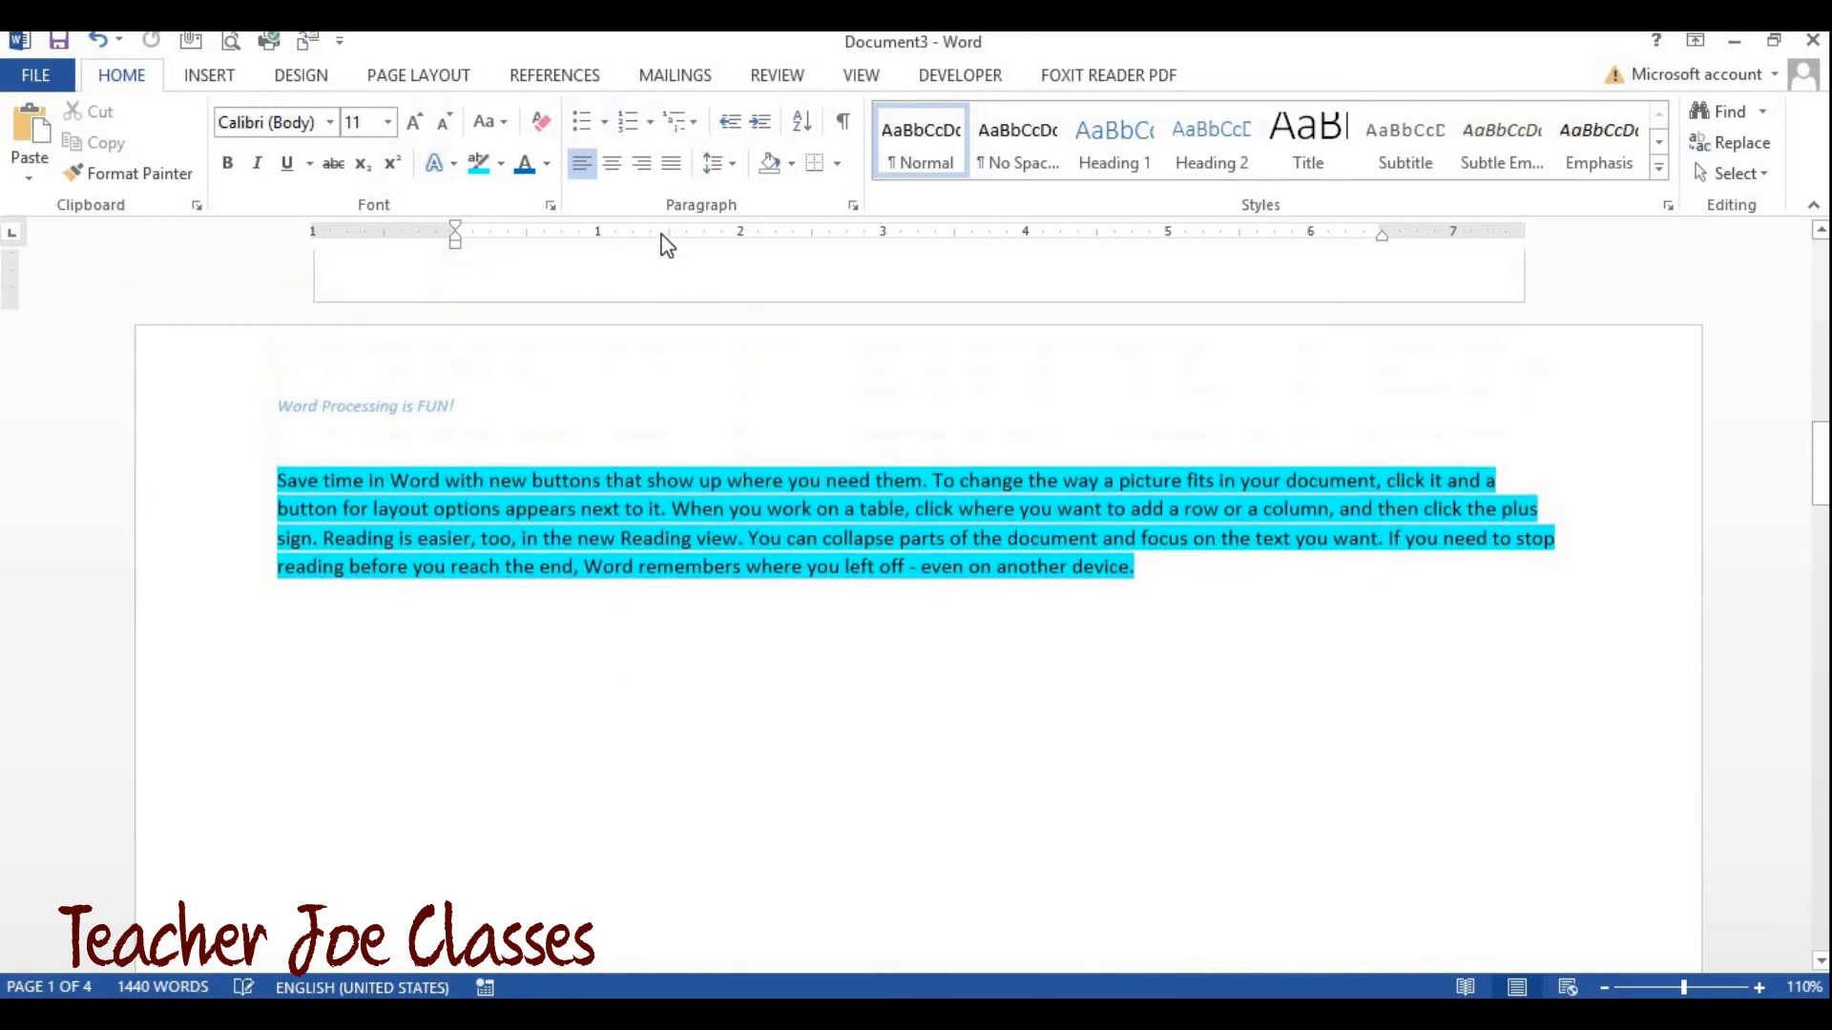
{"action": "left_click", "coordinate": [410, 74]}
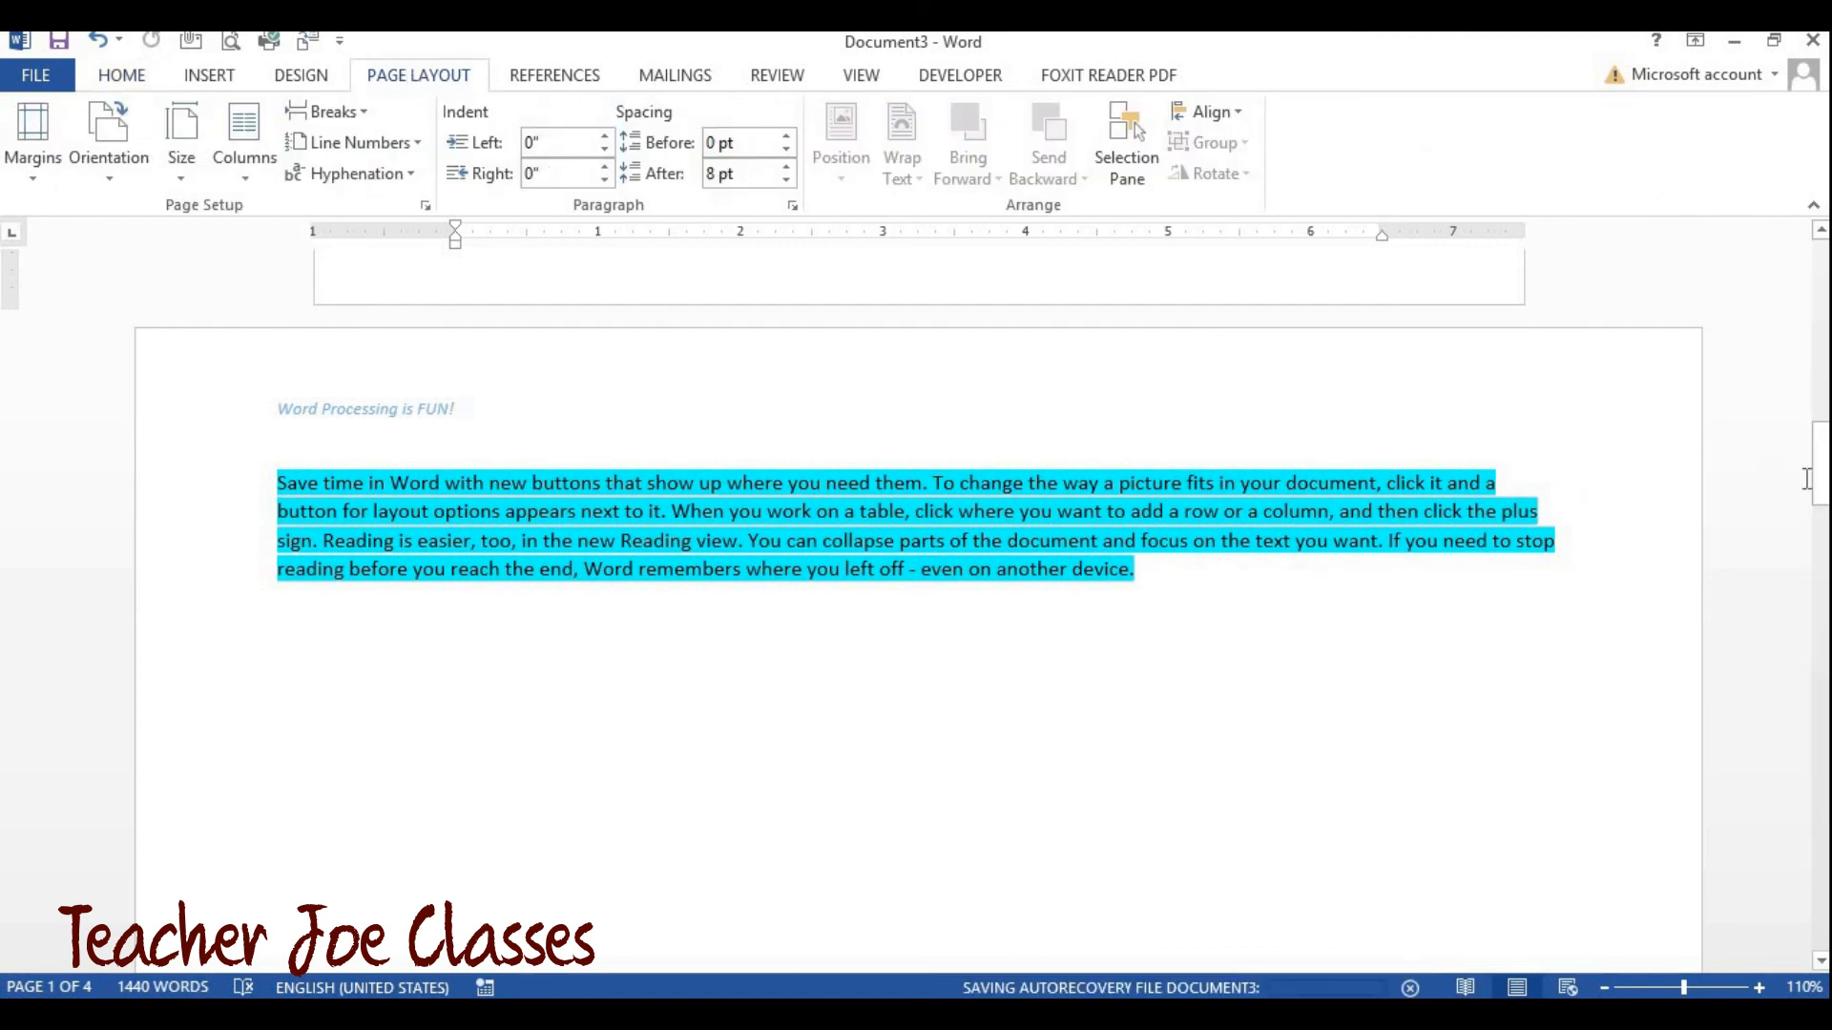
{"action": "left_click_drag", "start_coordinate": [1817, 479], "coordinate": [1825, 272]}
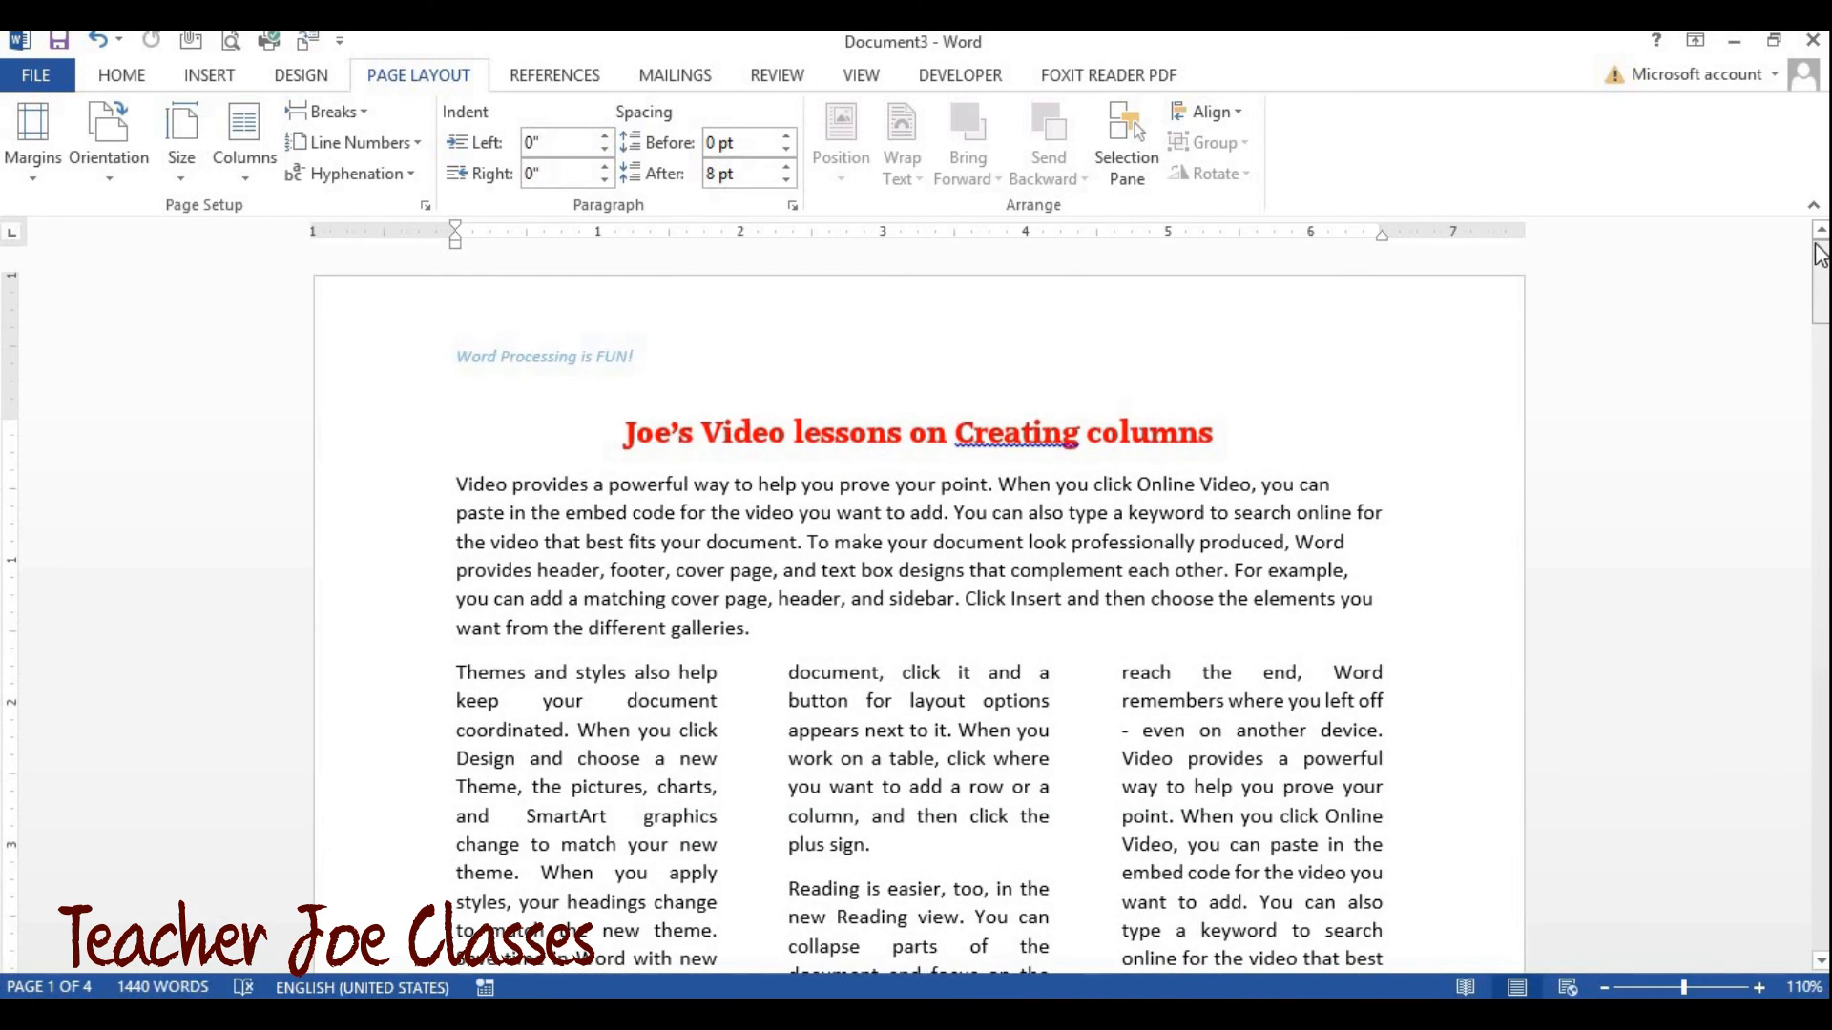
{"action": "left_click_drag", "start_coordinate": [1820, 272], "coordinate": [1824, 448]}
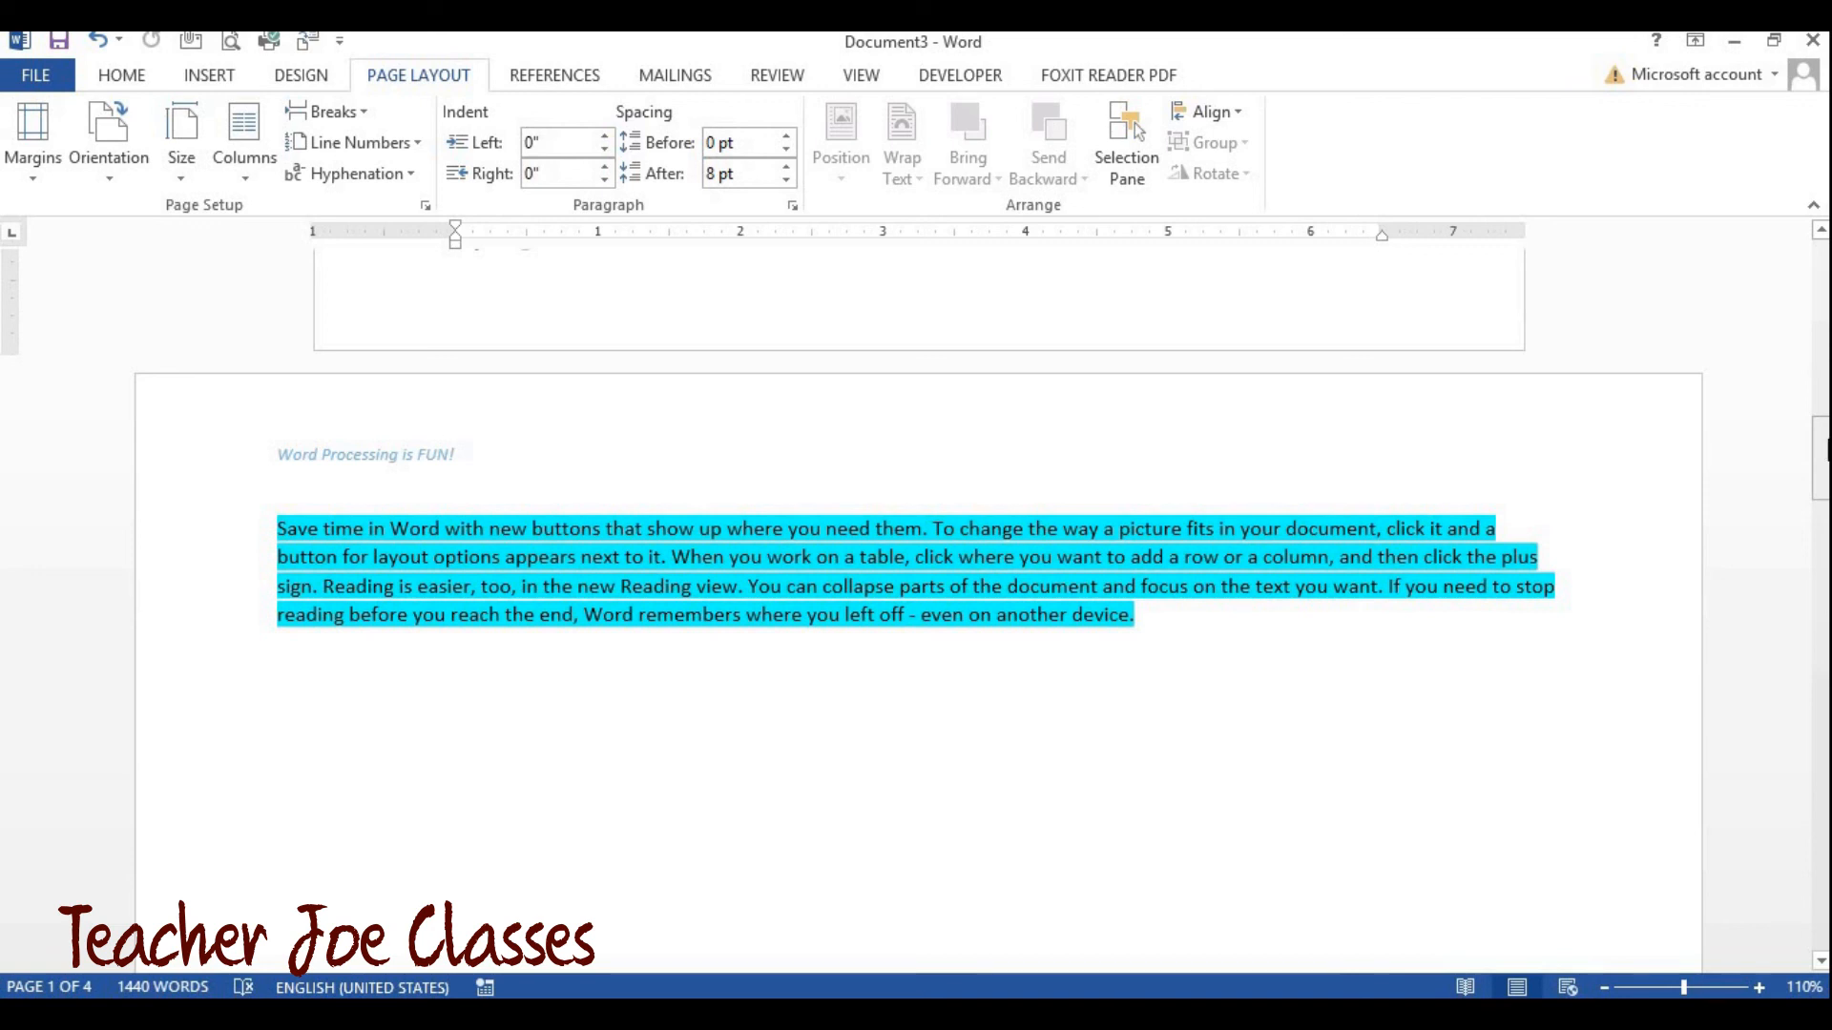
{"action": "left_click_drag", "start_coordinate": [1824, 449], "coordinate": [1822, 267]}
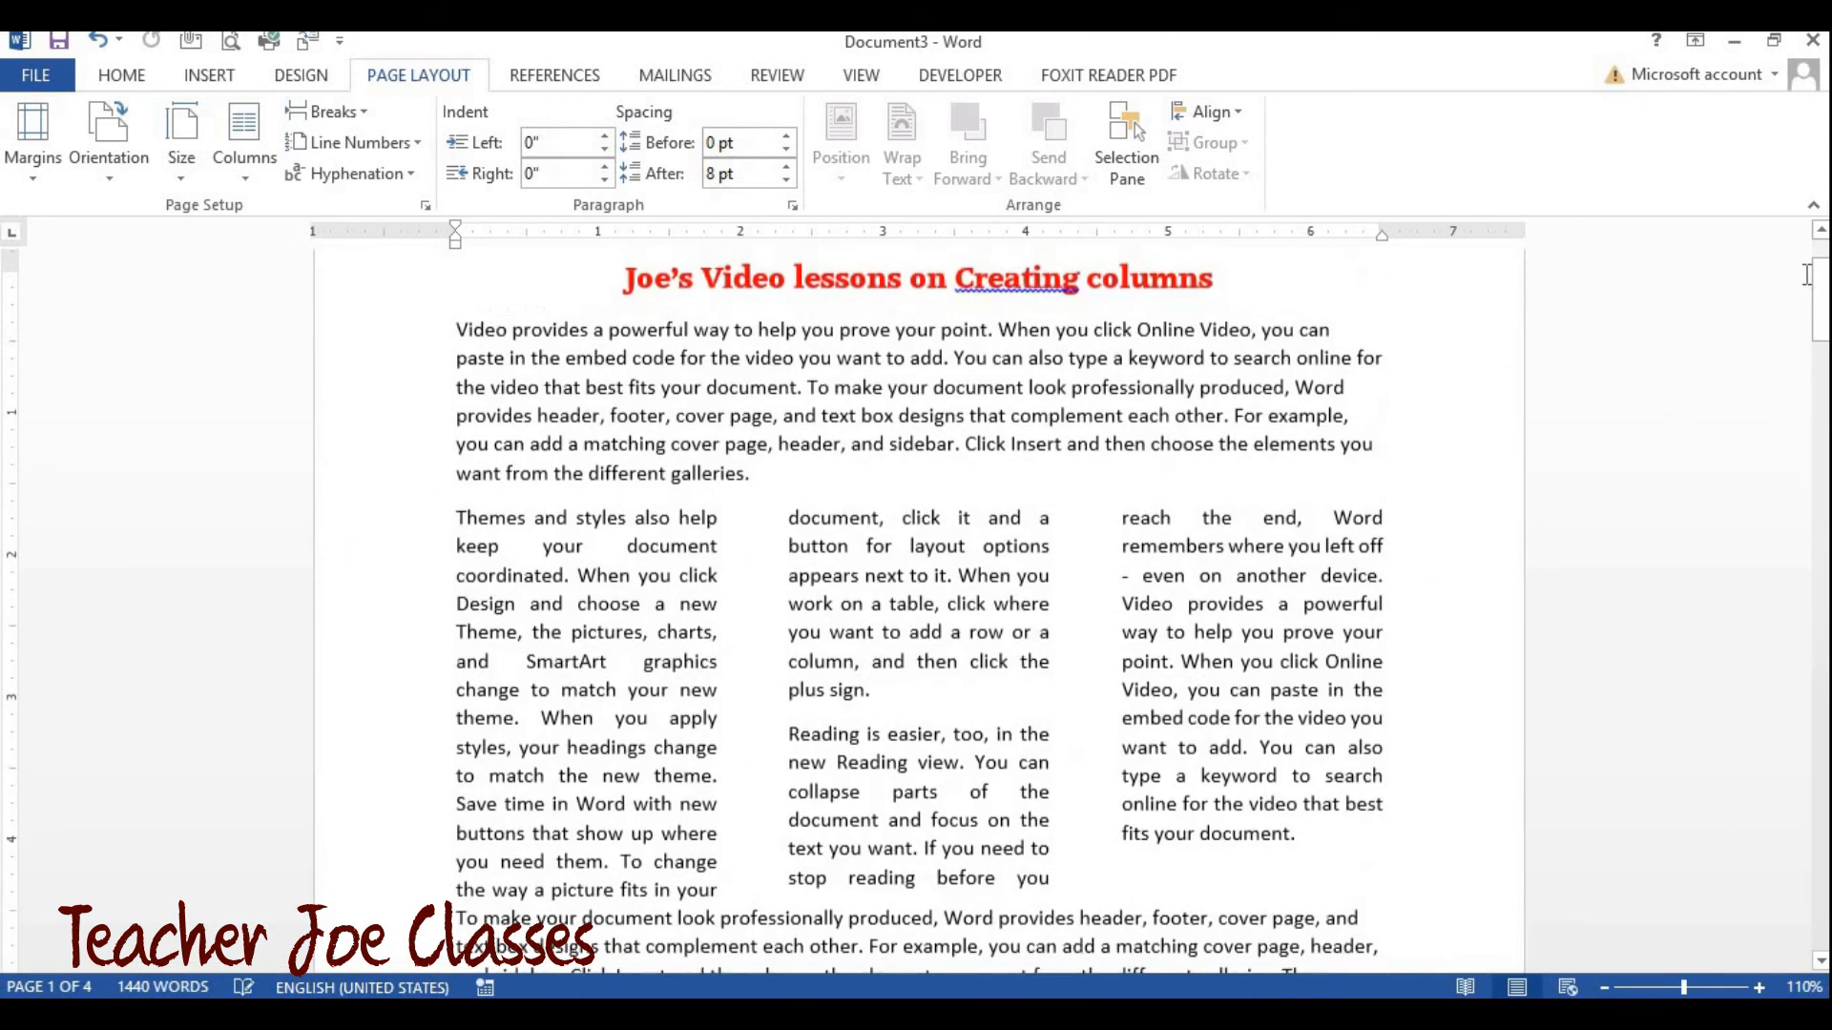